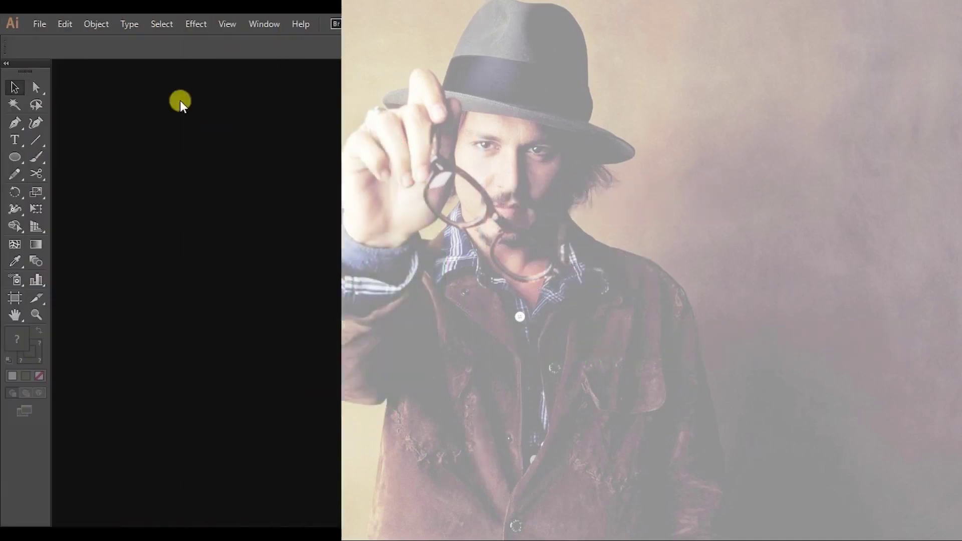
Create a new document named FlatIcon, 2000 px wide and 1500 px high, in CMYK with 300 ppi raster effects.
{"action": "left_click", "coordinate": [53, 37]}
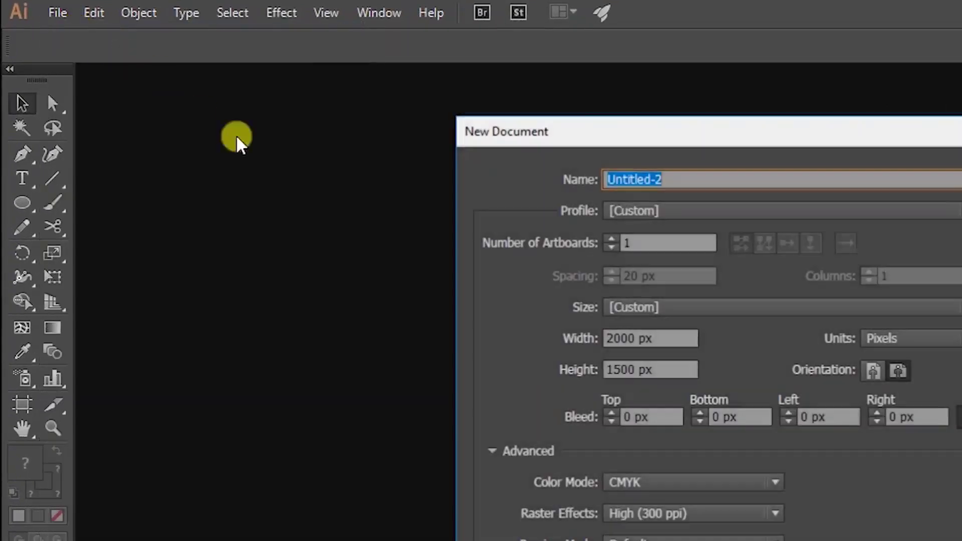
{"action": "left_click", "coordinate": [926, 339]}
{"action": "left_click", "coordinate": [915, 469]}
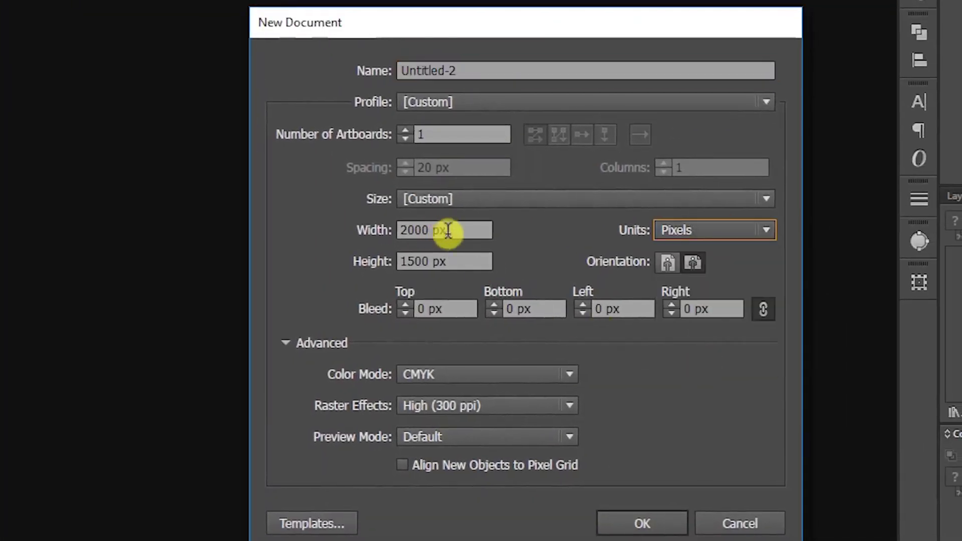
{"action": "left_click_drag", "start_coordinate": [449, 230], "coordinate": [398, 228]}
{"action": "left_click_drag", "start_coordinate": [457, 261], "coordinate": [376, 260]}
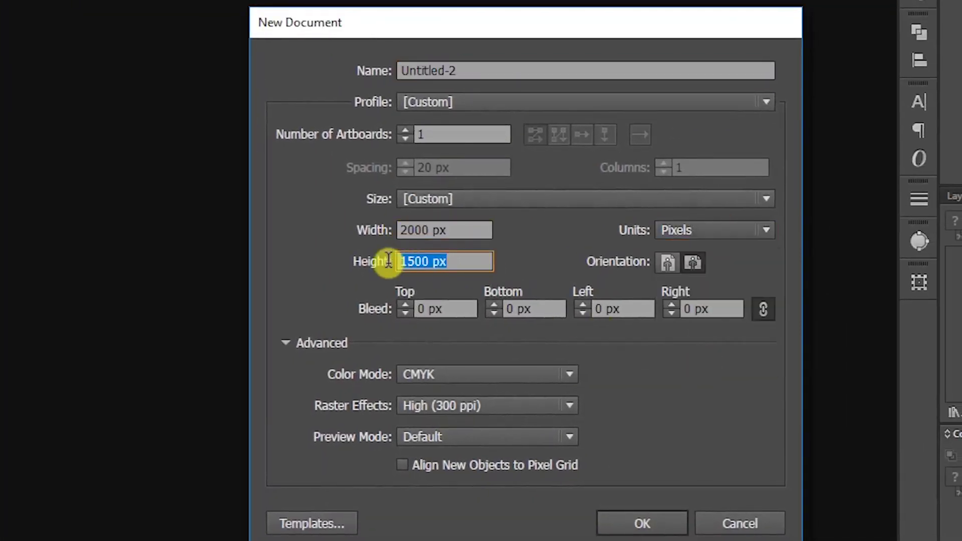
{"action": "left_click_drag", "start_coordinate": [466, 72], "coordinate": [344, 68]}
{"action": "type", "text": "FlatIcon"}
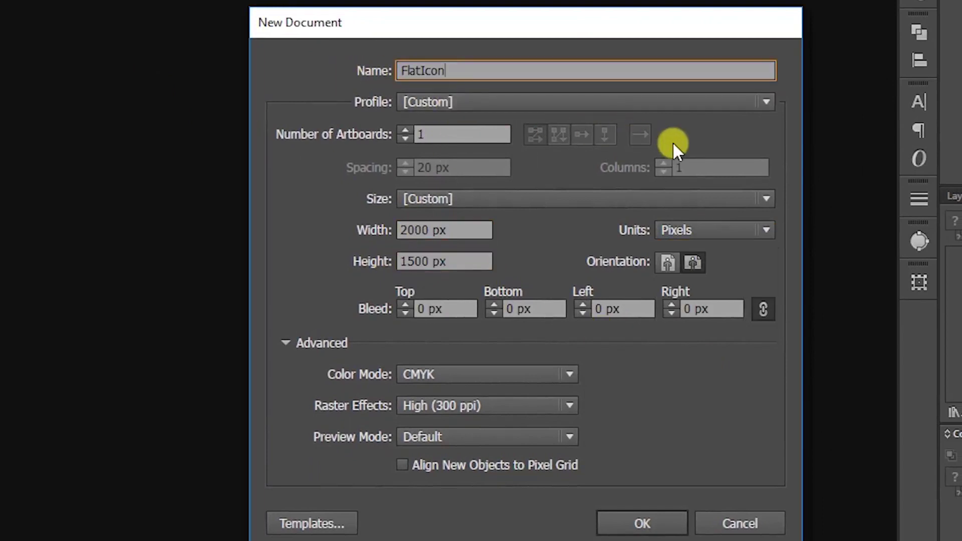
{"action": "left_click", "coordinate": [637, 513]}
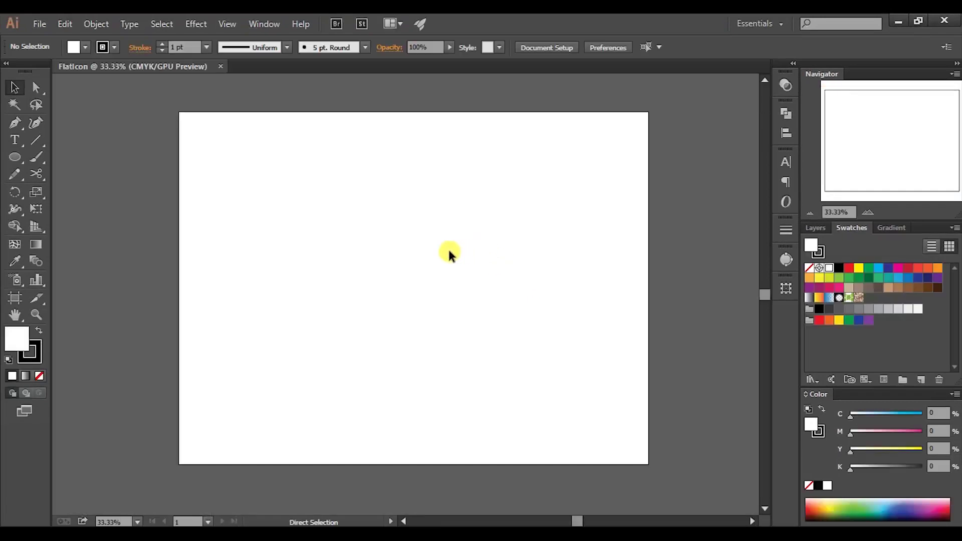
Show the rulers and add a vertical guide through the middle of the artboard.
{"action": "key", "text": "ctrl+r"}
{"action": "left_click_drag", "start_coordinate": [60, 261], "coordinate": [415, 273]}
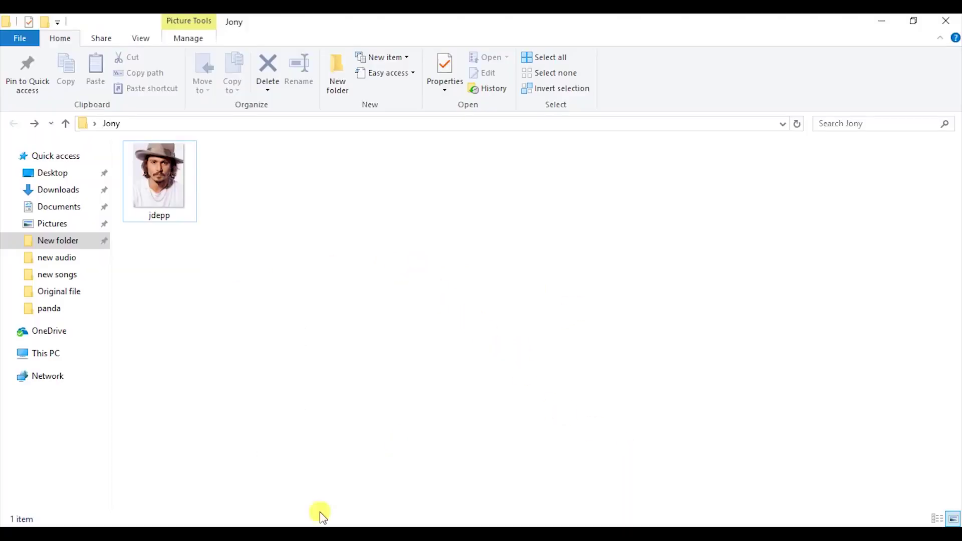
Place the jdepp picture from the Jony folder on the artboard, scaled to about 1206 by 1515 px and centred on the guide.
{"action": "left_click", "coordinate": [159, 175]}
{"action": "left_click_drag", "start_coordinate": [159, 176], "coordinate": [410, 300]}
{"action": "left_click_drag", "start_coordinate": [495, 408], "coordinate": [553, 476]}
{"action": "left_click_drag", "start_coordinate": [484, 369], "coordinate": [488, 360]}
{"action": "scroll", "coordinate": [450, 278], "scroll_direction": "up", "scroll_amount": 1}
{"action": "scroll", "coordinate": [585, 281], "scroll_direction": "down", "scroll_amount": 1}
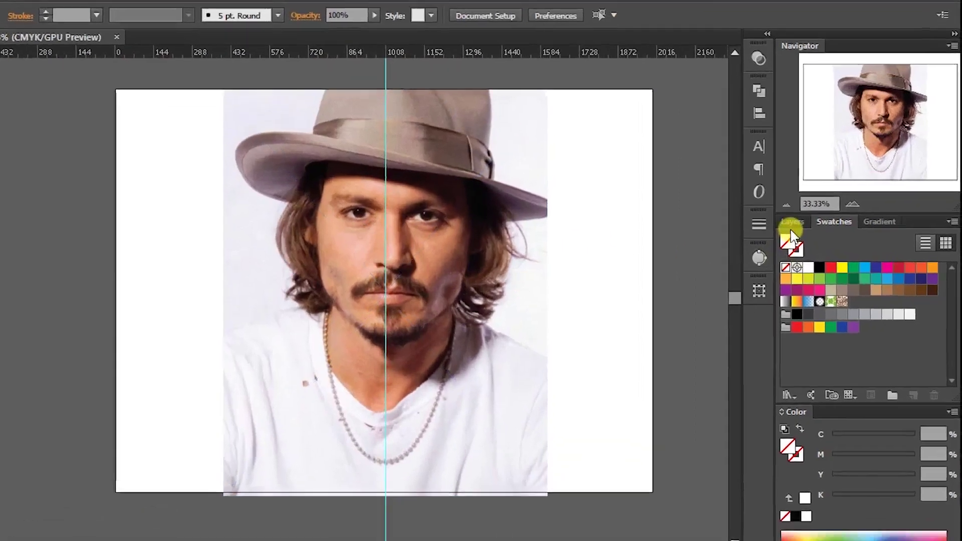
Expand Layer 1 and lock the linked photo inside it.
{"action": "left_click", "coordinate": [816, 228]}
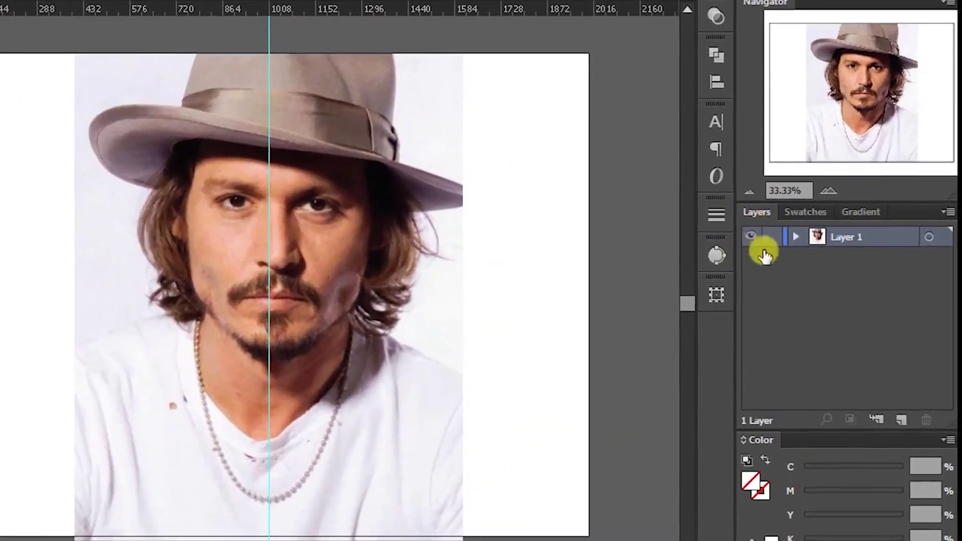
{"action": "left_click", "coordinate": [794, 237]}
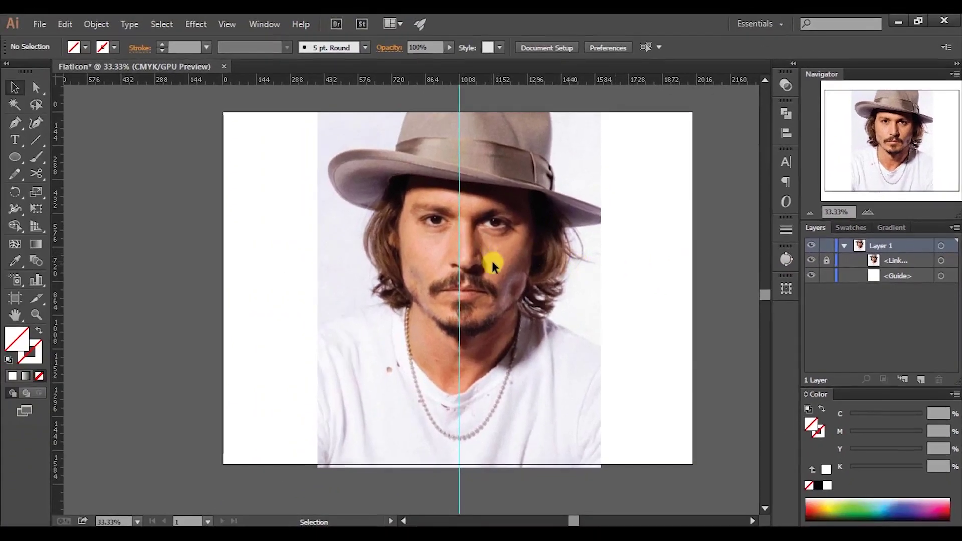
Shift the vertical guide so it runs through the middle of the face along the nose, and deselect it.
{"action": "scroll", "coordinate": [481, 264], "scroll_direction": "up", "scroll_amount": 2}
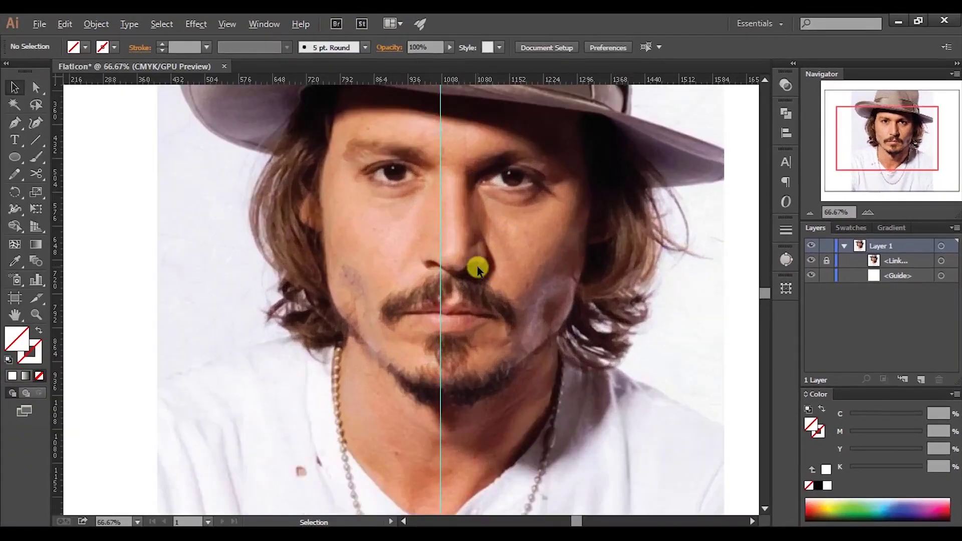
{"action": "left_click_drag", "start_coordinate": [420, 263], "coordinate": [438, 264]}
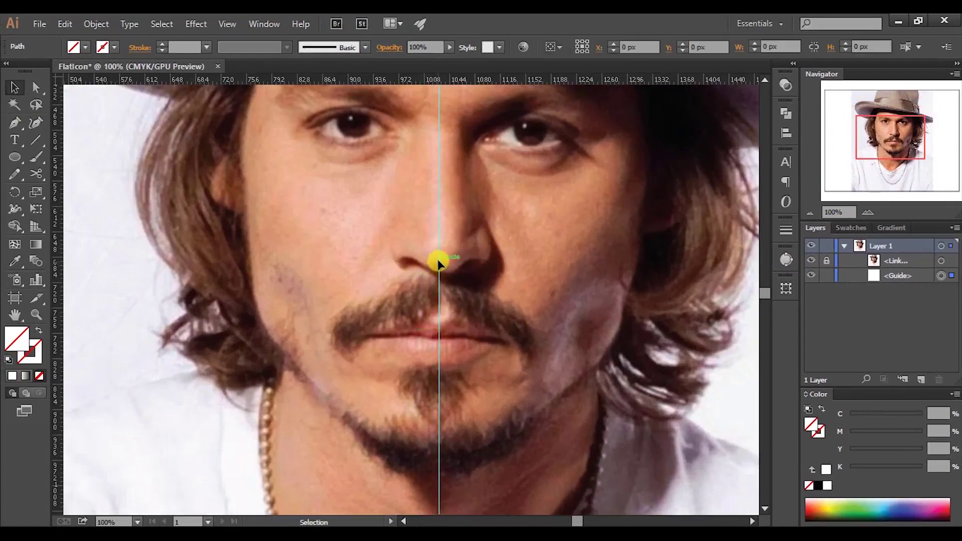
{"action": "scroll", "coordinate": [443, 262], "scroll_direction": "down", "scroll_amount": 3}
{"action": "scroll", "coordinate": [455, 251], "scroll_direction": "up", "scroll_amount": 2}
{"action": "left_click_drag", "start_coordinate": [421, 271], "coordinate": [425, 275]}
{"action": "scroll", "coordinate": [491, 262], "scroll_direction": "down", "scroll_amount": 2}
{"action": "left_click", "coordinate": [550, 287]}
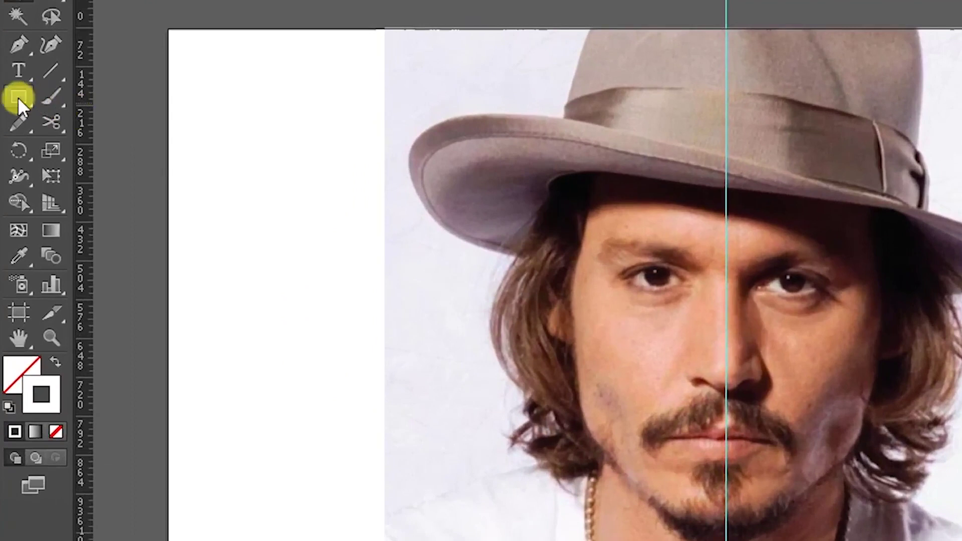
Draw a rectangle over the face, centred on the guide, and resize it to about 582 by 691 px from hat brim to chin.
{"action": "left_click", "coordinate": [14, 157]}
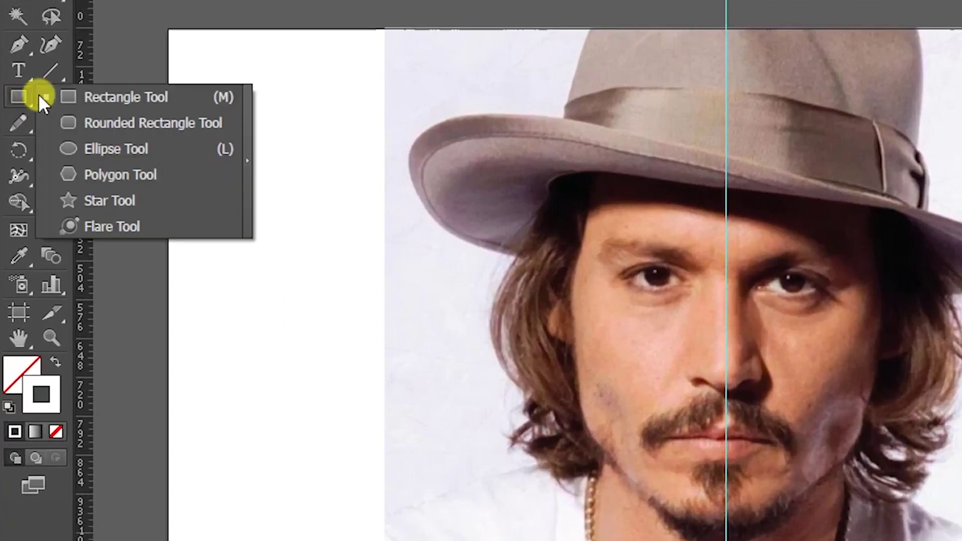
{"action": "left_click", "coordinate": [95, 97]}
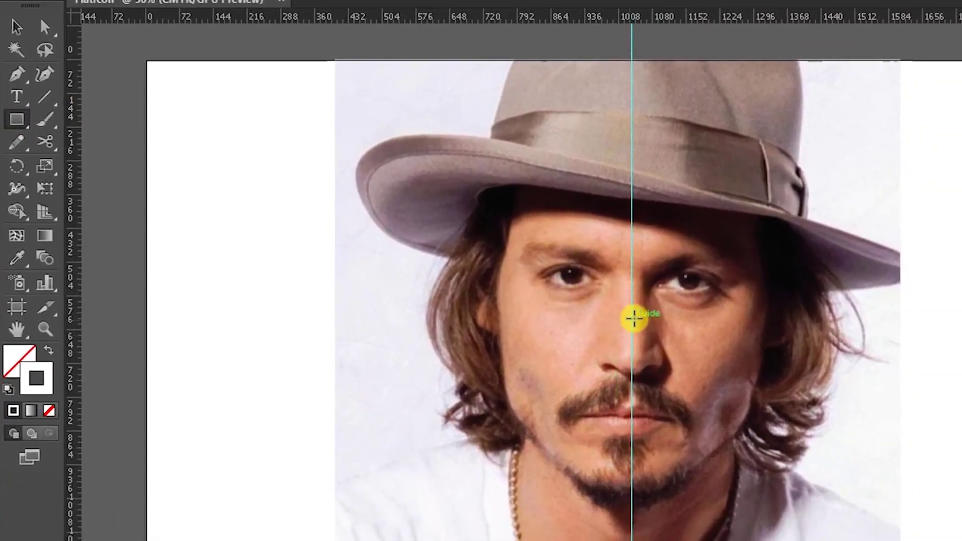
{"action": "left_click_drag", "start_coordinate": [632, 317], "coordinate": [617, 464]}
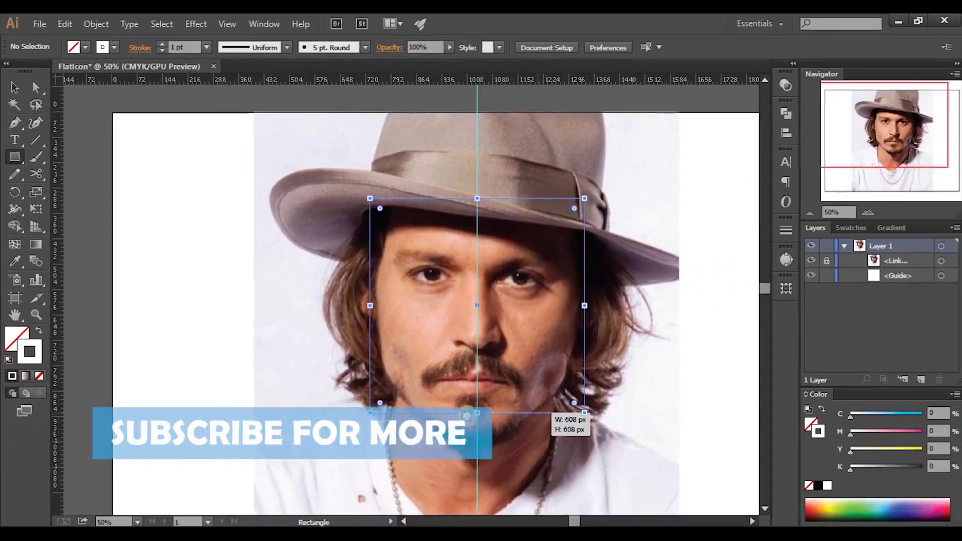
{"action": "left_click_drag", "start_coordinate": [466, 415], "coordinate": [441, 309]}
{"action": "left_click", "coordinate": [15, 88]}
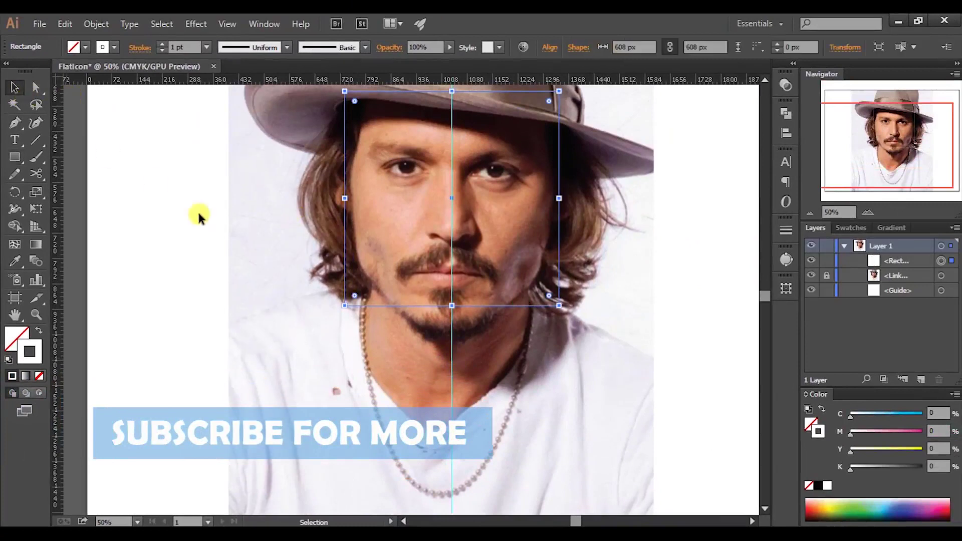
{"action": "left_click_drag", "start_coordinate": [452, 305], "coordinate": [450, 338]}
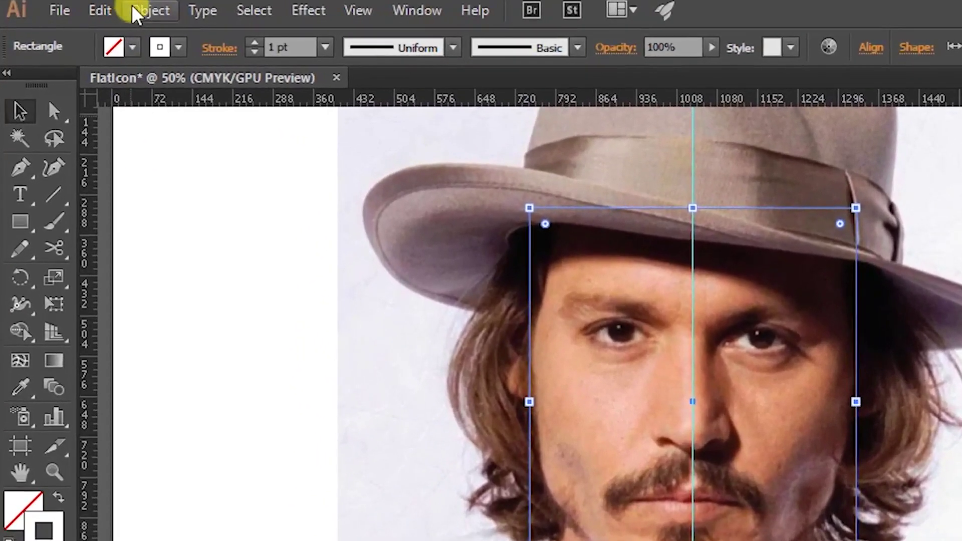
Run Add Anchor Points twice on the face rectangle to subdivide each of its sides.
{"action": "left_click", "coordinate": [143, 11]}
{"action": "mouse_move", "coordinate": [230, 461]}
{"action": "left_click", "coordinate": [533, 368]}
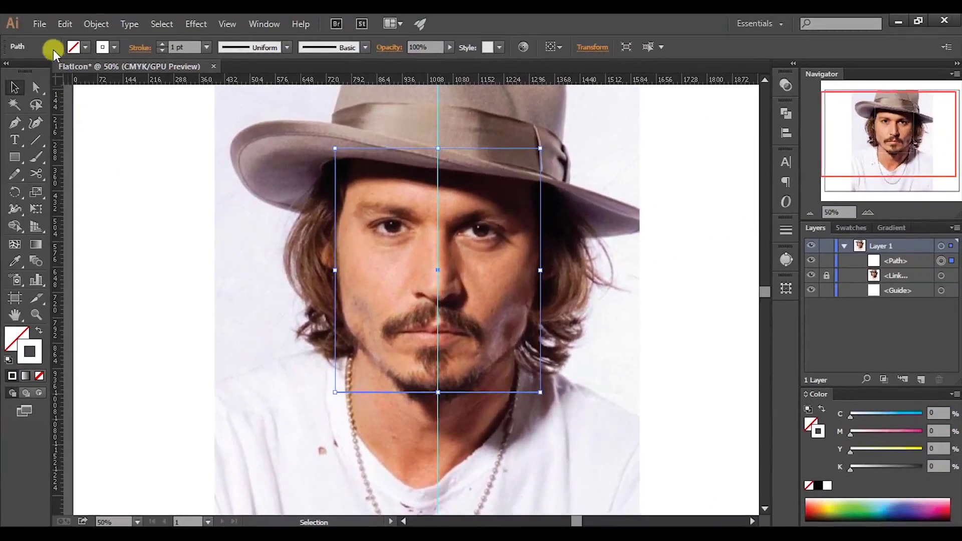
{"action": "left_click", "coordinate": [96, 24]}
{"action": "mouse_move", "coordinate": [112, 308]}
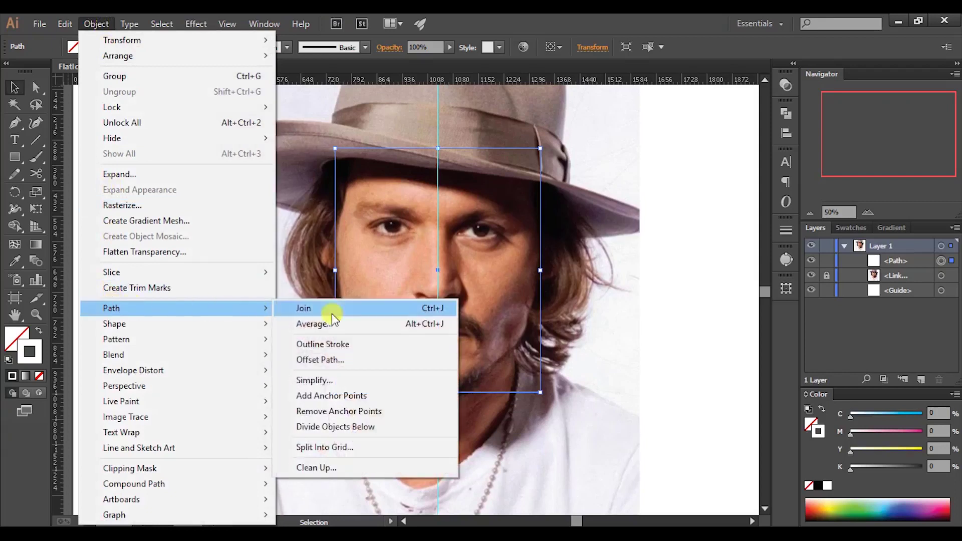
{"action": "left_click", "coordinate": [344, 396]}
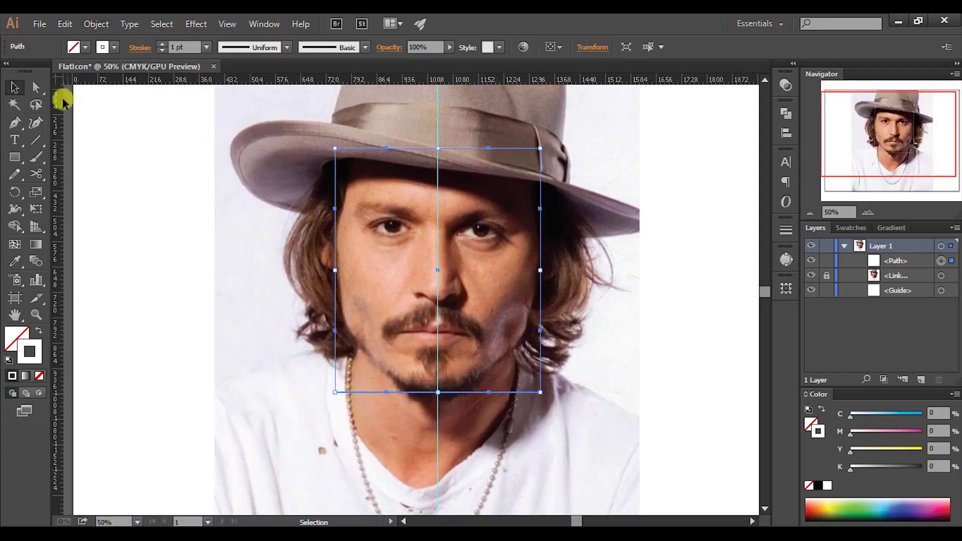
Select the six intermediate anchors on the rectangle's two vertical sides and remove them from the path.
{"action": "left_click", "coordinate": [40, 89]}
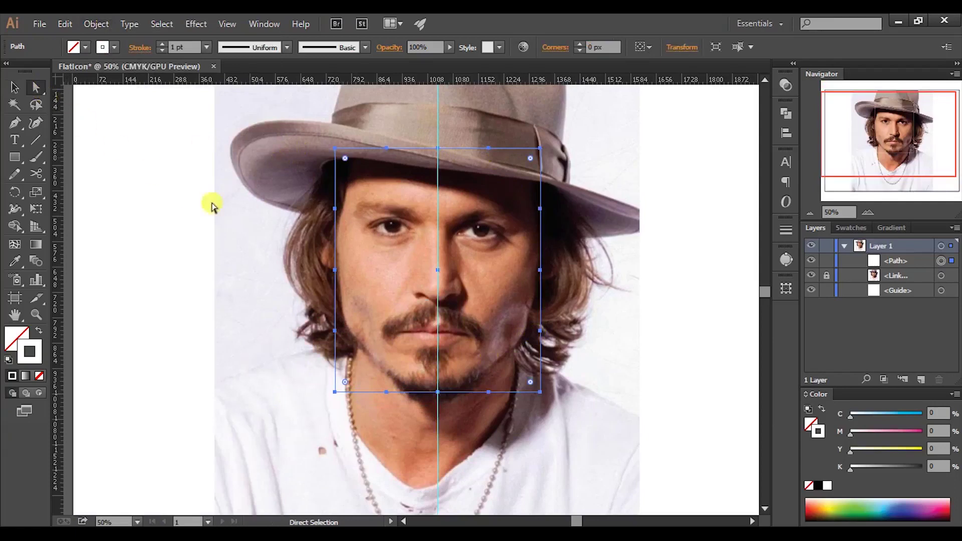
{"action": "left_click", "coordinate": [354, 301]}
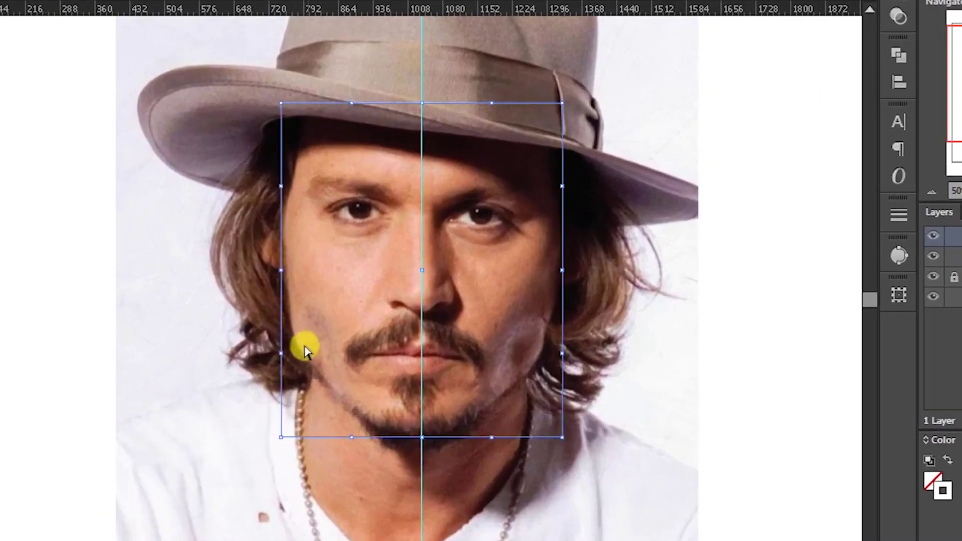
{"action": "scroll", "coordinate": [281, 360], "scroll_direction": "up", "scroll_amount": 1, "text": "alt"}
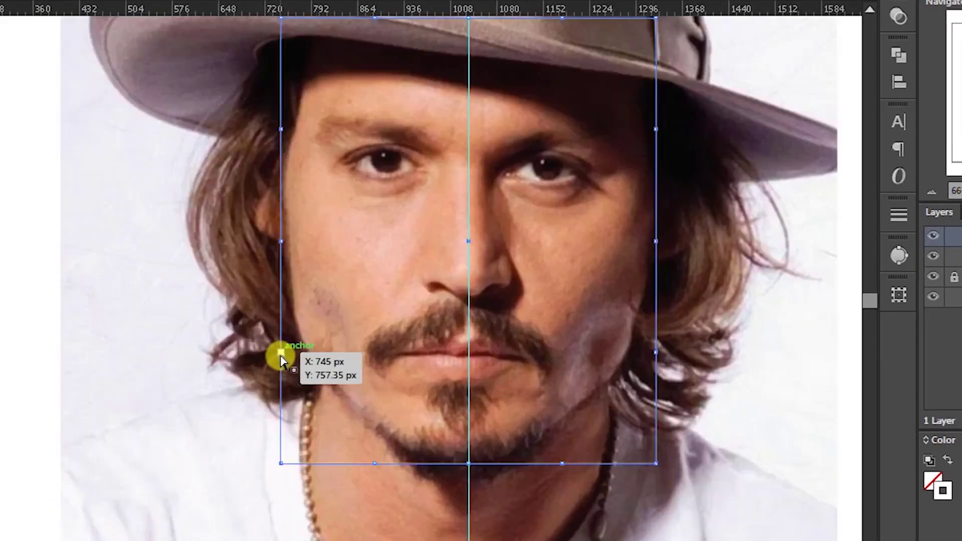
{"action": "left_click", "coordinate": [281, 241], "text": "shift"}
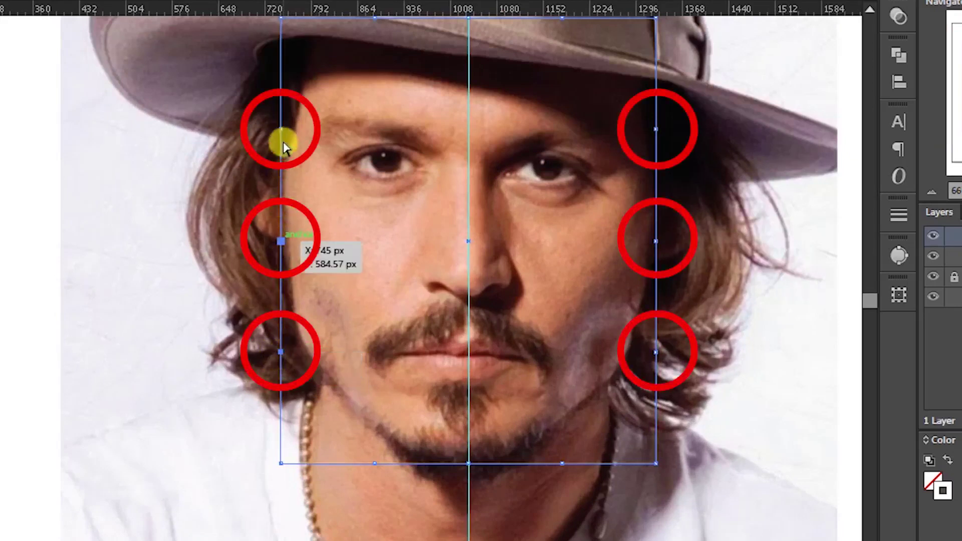
{"action": "left_click", "coordinate": [281, 130], "text": "shift"}
{"action": "left_click", "coordinate": [656, 129], "text": "shift"}
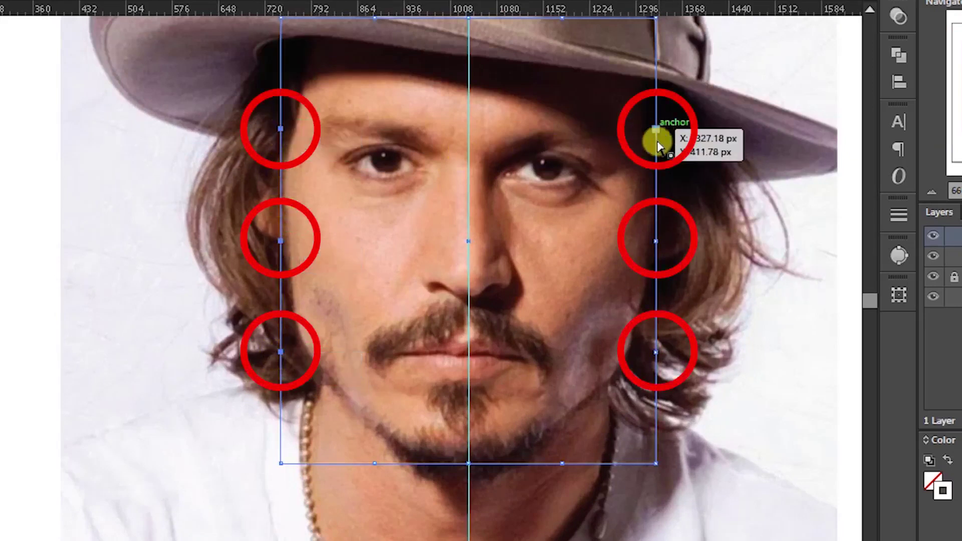
{"action": "left_click", "coordinate": [656, 241], "text": "shift"}
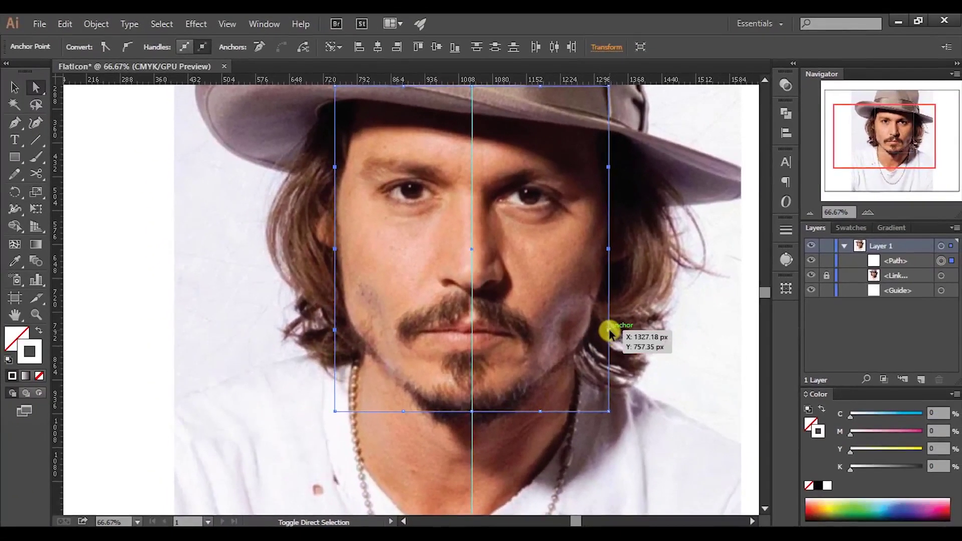
{"action": "left_click", "coordinate": [609, 329], "text": "shift"}
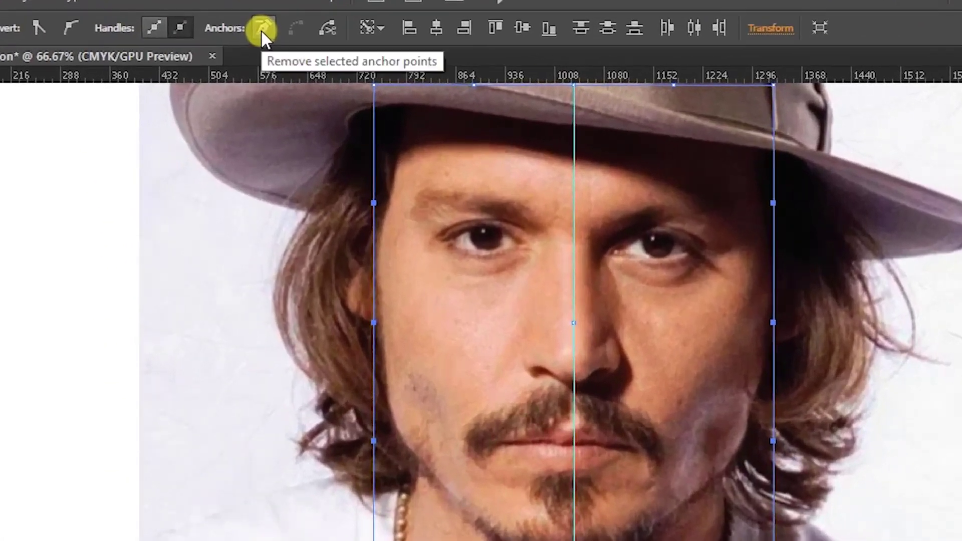
{"action": "left_click", "coordinate": [261, 28]}
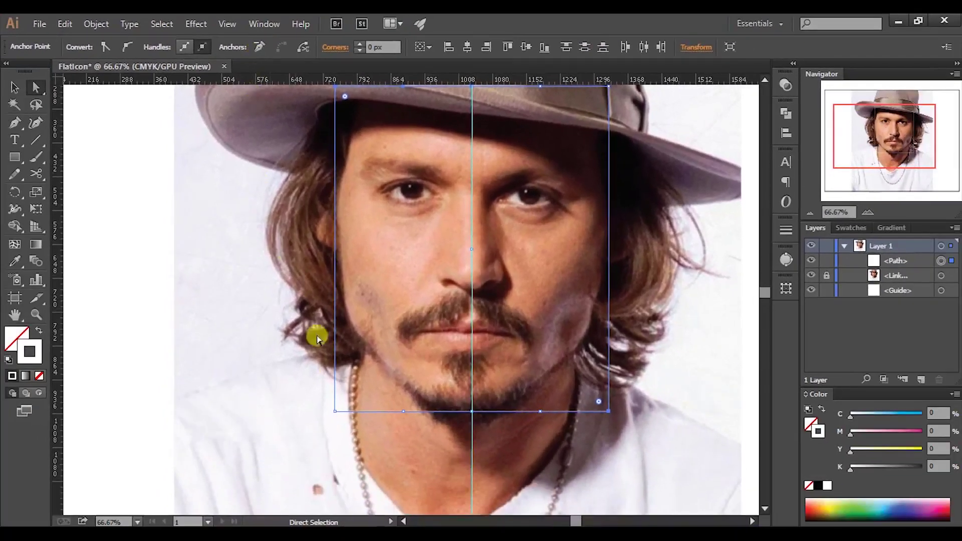
Select the face path's two lower corner anchors and preview a Move of 0 px horizontally and -234 px vertically.
{"action": "left_click", "coordinate": [336, 412]}
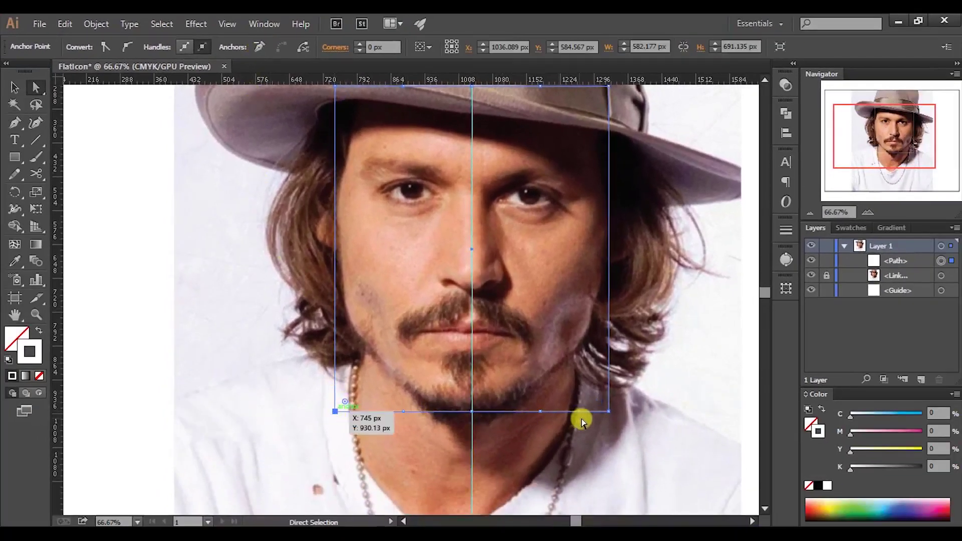
{"action": "left_click", "coordinate": [608, 412], "text": "shift"}
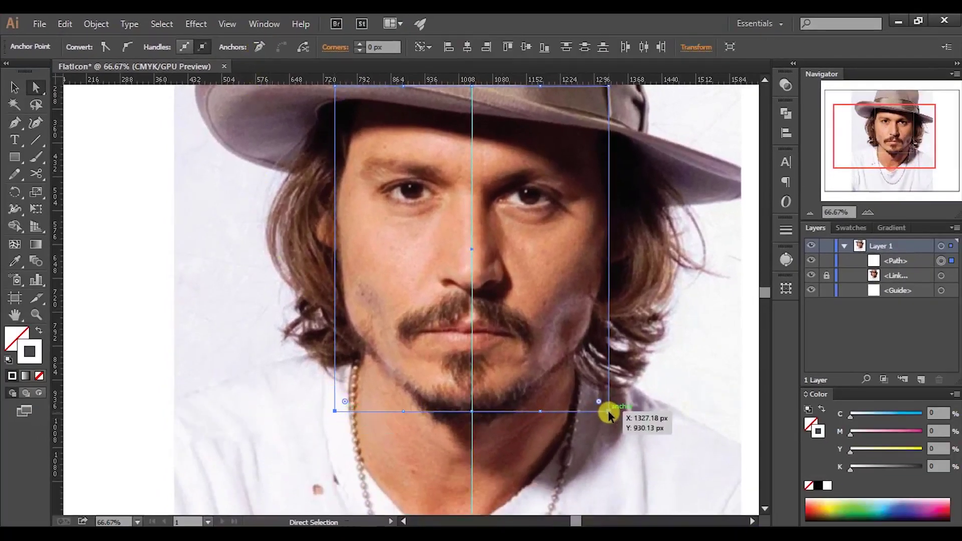
{"action": "key", "text": "Return"}
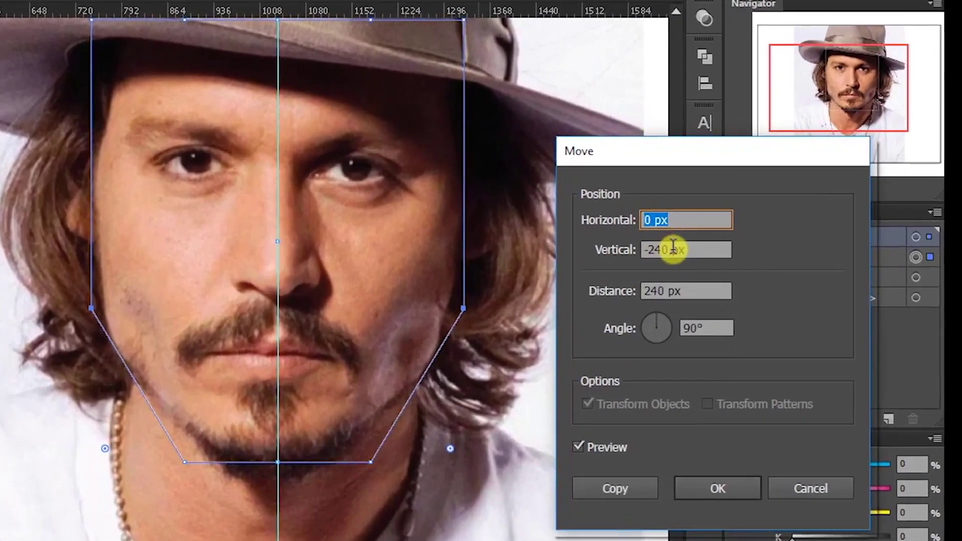
{"action": "left_click", "coordinate": [774, 253]}
{"action": "key", "text": "Down"}
{"action": "key", "text": "Down"}
{"action": "key", "text": "Down"}
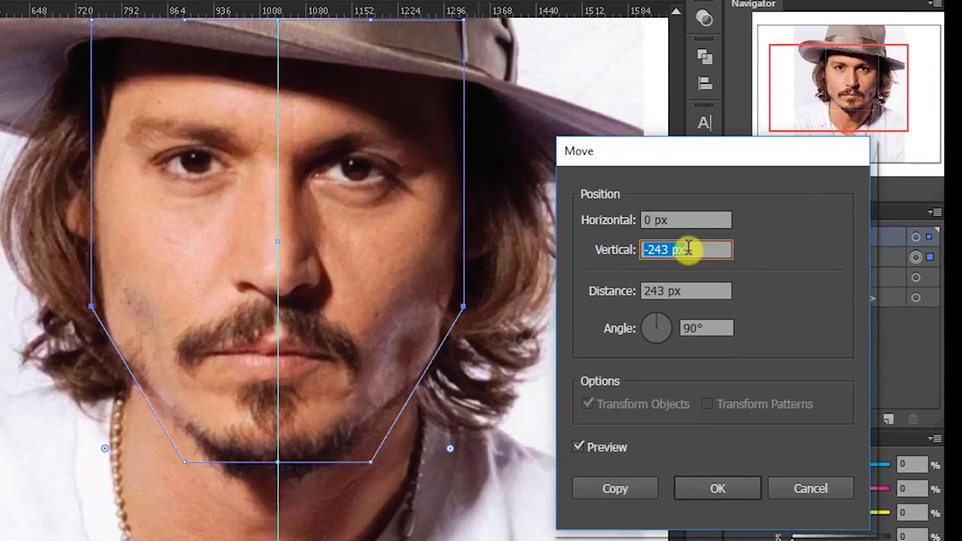
{"action": "key", "text": "Up"}
{"action": "key", "text": "Up"}
{"action": "key", "text": "Up"}
{"action": "key", "text": "Up"}
{"action": "key", "text": "Up"}
{"action": "key", "text": "Up"}
{"action": "key", "text": "Up"}
{"action": "key", "text": "Up"}
{"action": "key", "text": "Up"}
{"action": "key", "text": "Up"}
{"action": "key", "text": "Up"}
{"action": "key", "text": "Up"}
{"action": "key", "text": "Up"}
{"action": "key", "text": "Up"}
{"action": "key", "text": "Up"}
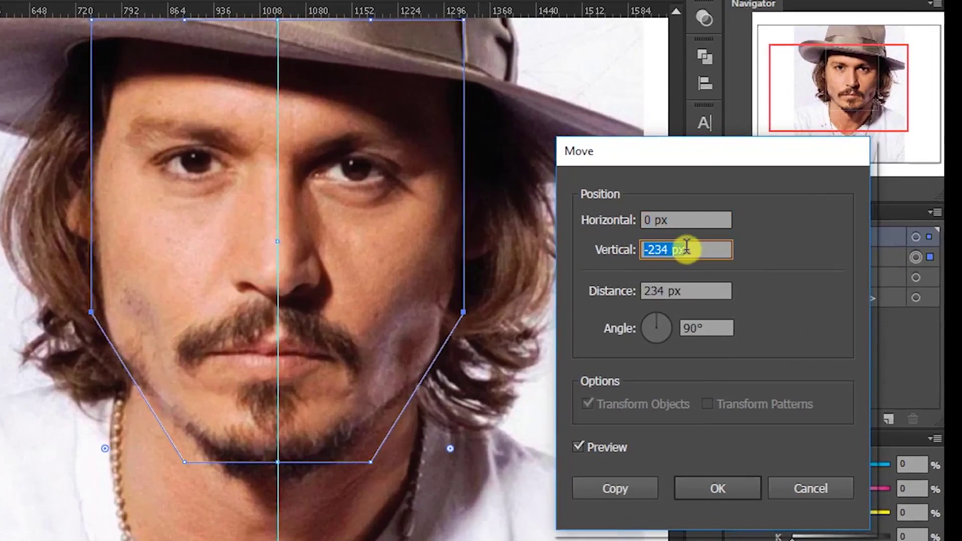
Set the vertical move of the two corner anchors to -225 px, compare the preview, and apply it.
{"action": "left_click_drag", "start_coordinate": [672, 250], "coordinate": [624, 256]}
{"action": "type", "text": "5"}
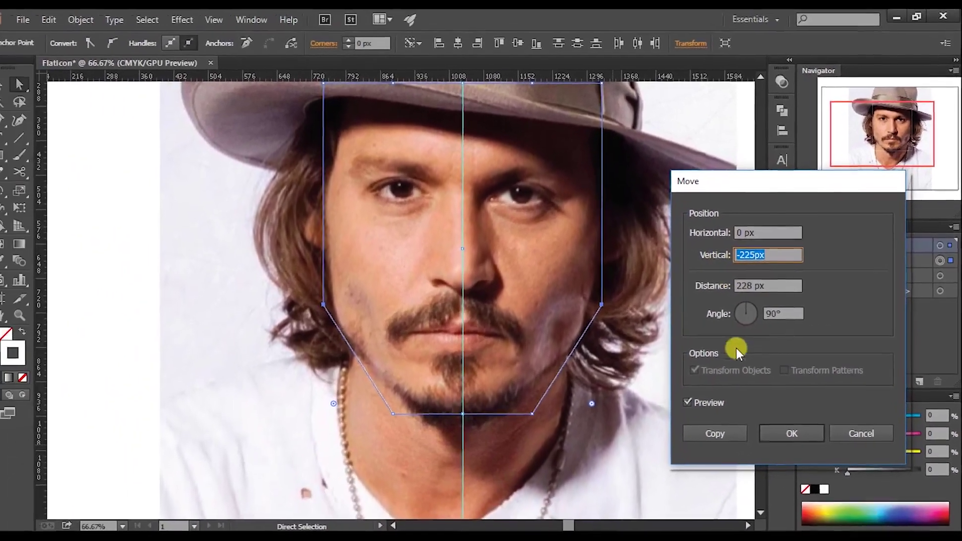
{"action": "left_click", "coordinate": [652, 424]}
{"action": "left_click", "coordinate": [651, 424]}
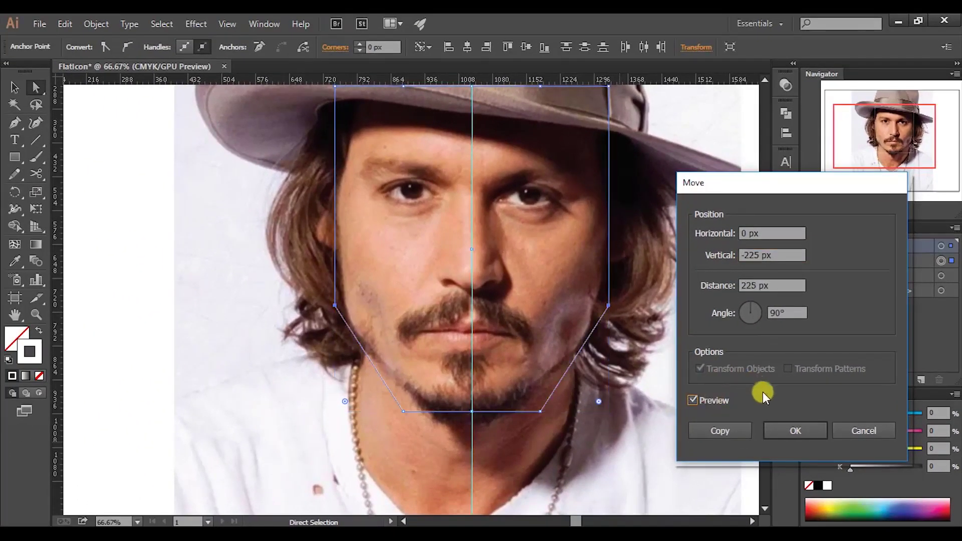
{"action": "left_click", "coordinate": [780, 430]}
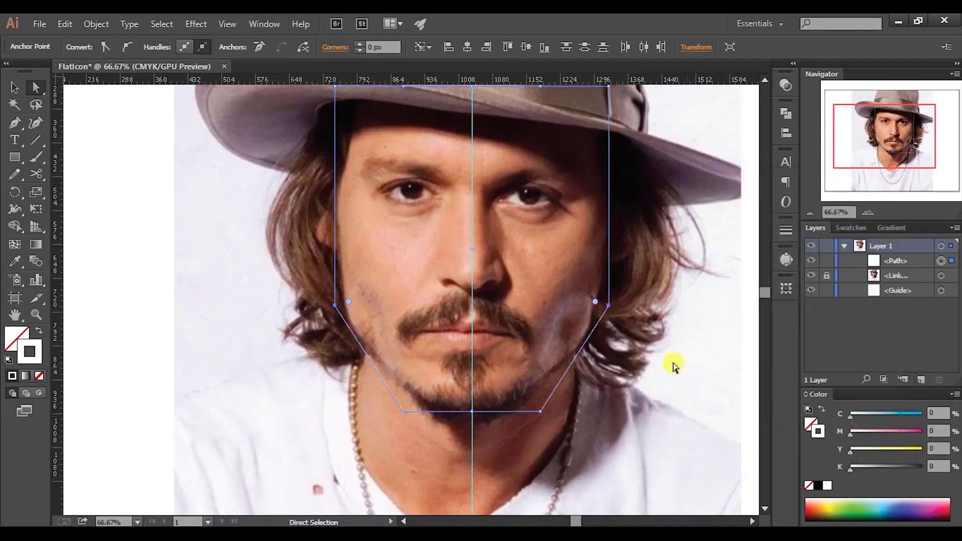
Round the two raised jaw corners of the face path to a radius of about 128 px.
{"action": "left_click_drag", "start_coordinate": [593, 303], "coordinate": [542, 316]}
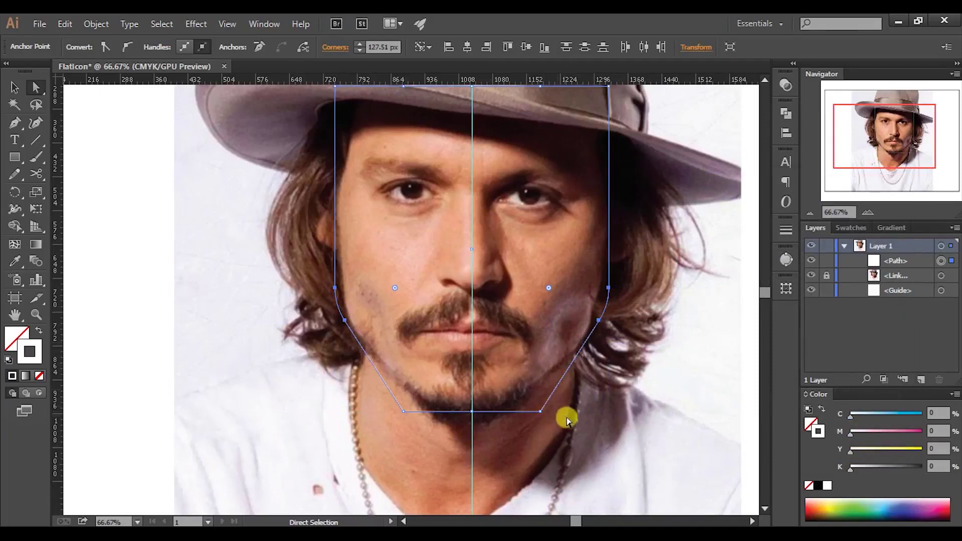
Round the two chin corners at the bottom of the face path into one smooth curve.
{"action": "left_click_drag", "start_coordinate": [479, 407], "coordinate": [370, 402]}
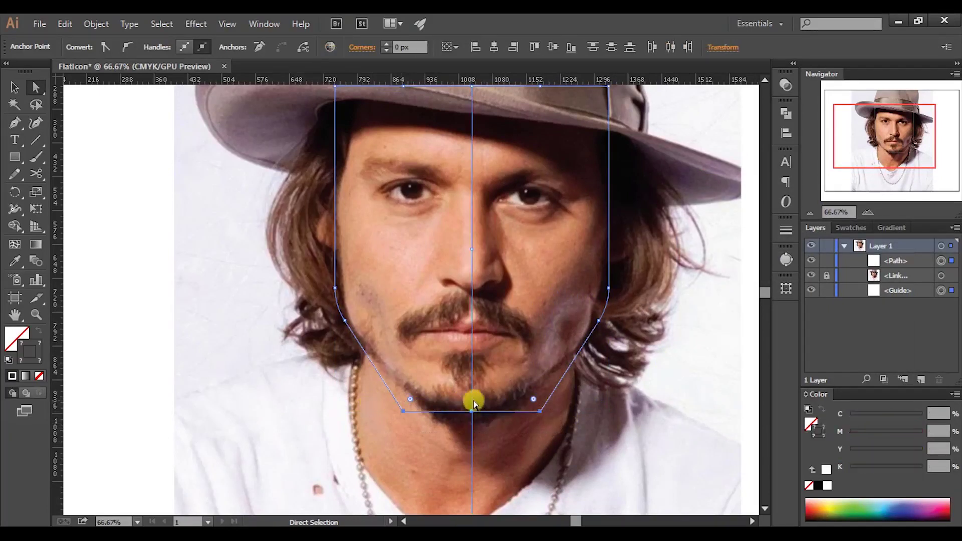
{"action": "left_click_drag", "start_coordinate": [533, 399], "coordinate": [481, 309]}
{"action": "left_click", "coordinate": [579, 398]}
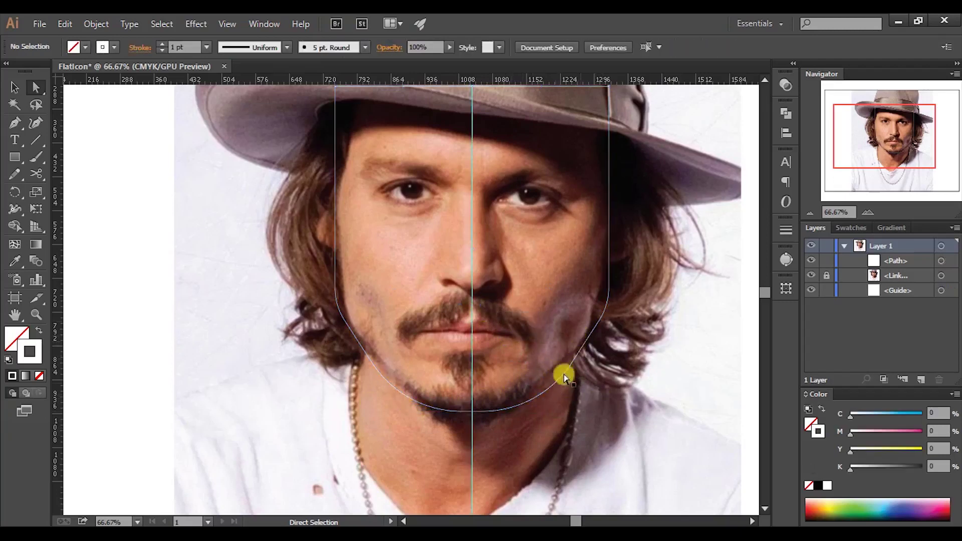
Draw a rectangle about 620 px wide over the hat's crown, centred on the vertical guide and overlapping the top of the face path.
{"action": "scroll", "coordinate": [450, 333], "scroll_direction": "down", "scroll_amount": 1}
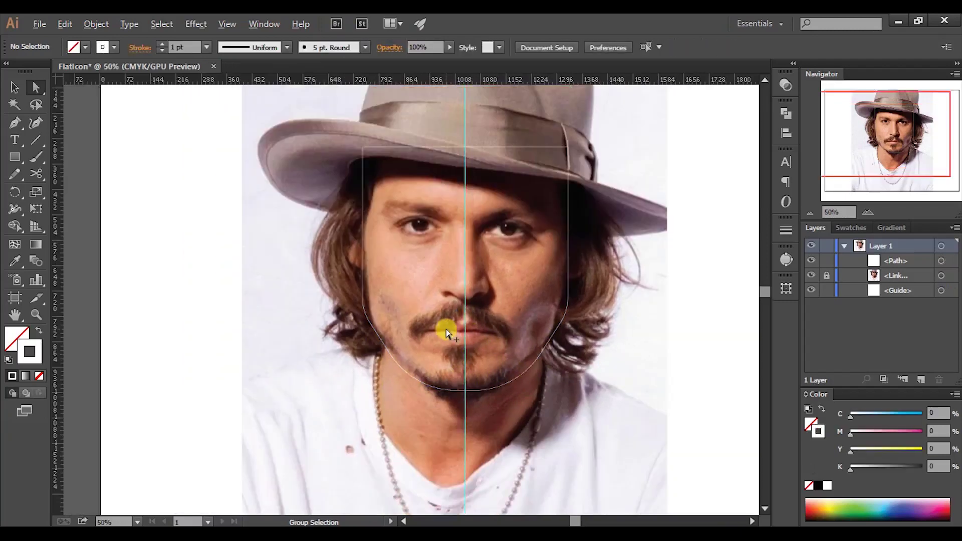
{"action": "left_click_drag", "start_coordinate": [19, 157], "coordinate": [64, 160]}
{"action": "key", "text": "space"}
{"action": "left_click_drag", "start_coordinate": [423, 138], "coordinate": [387, 276]}
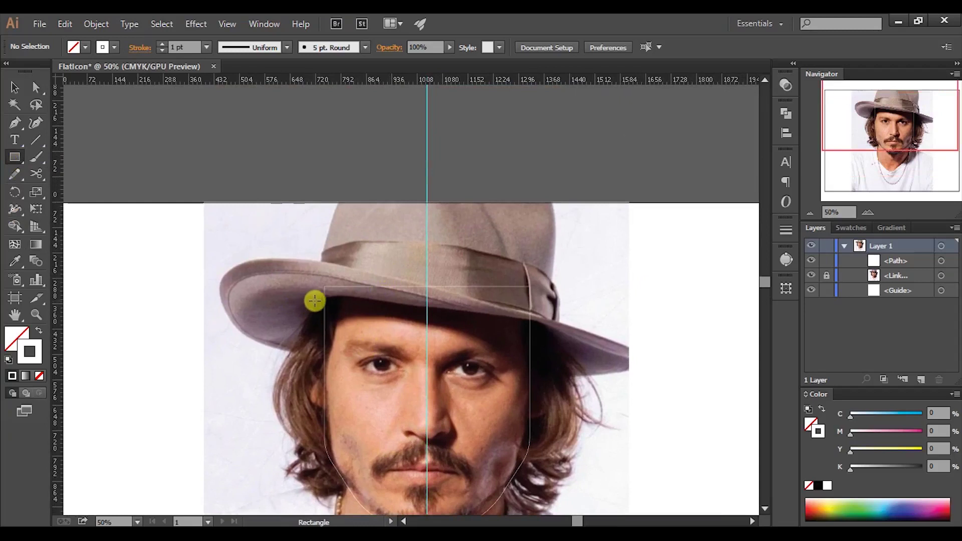
{"action": "left_click_drag", "start_coordinate": [318, 299], "coordinate": [536, 181]}
{"action": "scroll", "coordinate": [481, 219], "scroll_direction": "up", "scroll_amount": 1}
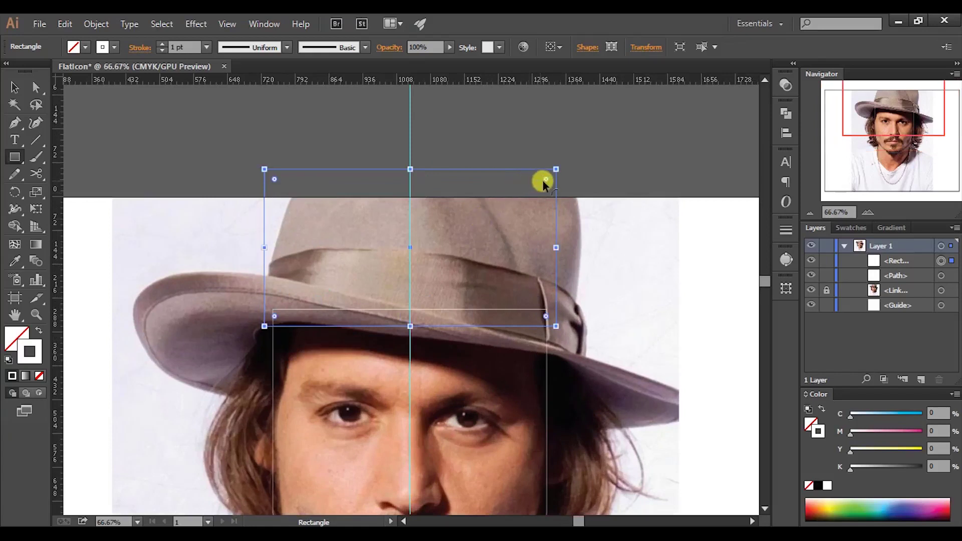
Round the crown rectangle's corners to about 43 px and stretch its top edge up to a height of about 348 px.
{"action": "mouse_move", "coordinate": [547, 180]}
{"action": "left_mouse_down"}
{"action": "mouse_move", "coordinate": [528, 194]}
{"action": "mouse_move", "coordinate": [537, 189]}
{"action": "left_mouse_up"}
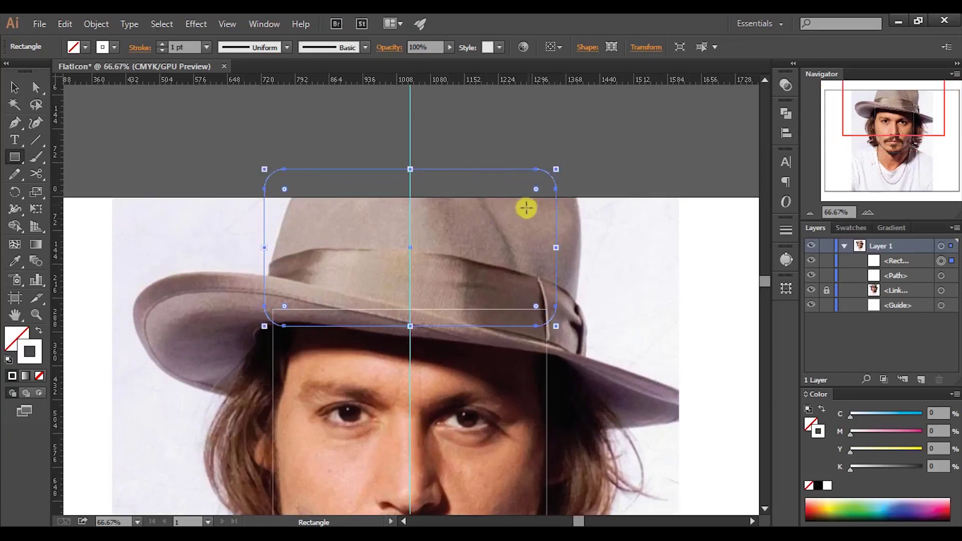
{"action": "key", "text": "v"}
{"action": "left_click_drag", "start_coordinate": [410, 169], "coordinate": [410, 163]}
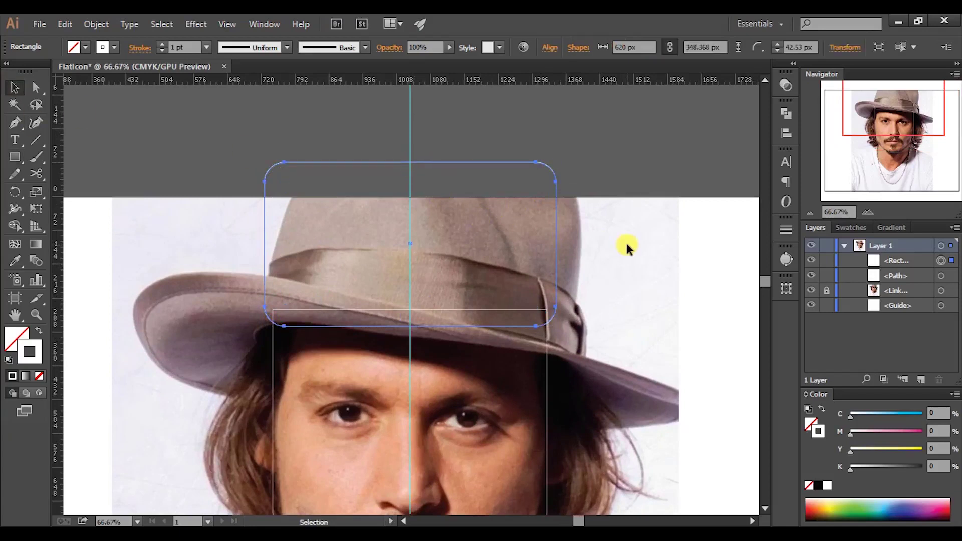
{"action": "left_click", "coordinate": [627, 247]}
Draw a bar with fully rounded ends across the hat brim, about 1145 px wide and 72 px high, centred on the guide.
{"action": "left_click_drag", "start_coordinate": [12, 157], "coordinate": [50, 156]}
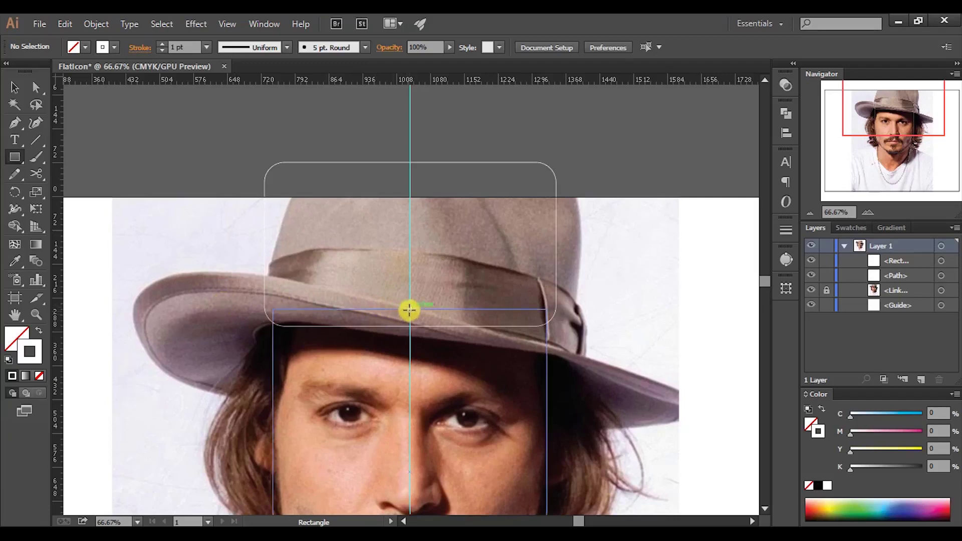
{"action": "mouse_move", "coordinate": [410, 307]}
{"action": "left_mouse_down"}
{"action": "mouse_move", "coordinate": [457, 326]}
{"action": "mouse_move", "coordinate": [617, 337]}
{"action": "mouse_move", "coordinate": [679, 327]}
{"action": "mouse_move", "coordinate": [656, 307]}
{"action": "left_mouse_up"}
{"action": "left_click", "coordinate": [14, 87]}
{"action": "left_click", "coordinate": [244, 267]}
{"action": "left_click_drag", "start_coordinate": [358, 395], "coordinate": [347, 274]}
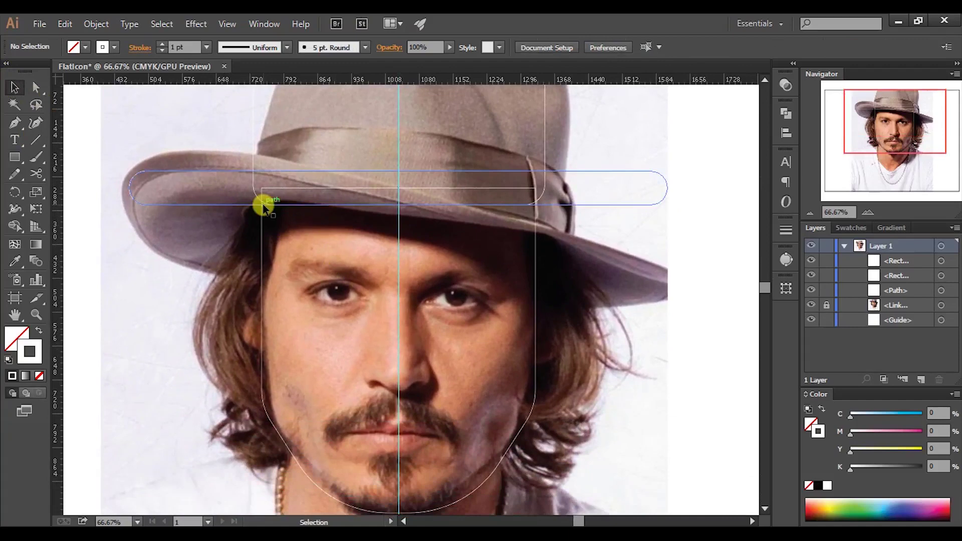
Select the brim, face and crown outlines together and set their stroke weight to 5 pt.
{"action": "left_click", "coordinate": [263, 203]}
{"action": "left_click", "coordinate": [262, 194], "text": "shift"}
{"action": "left_click", "coordinate": [254, 185], "text": "shift"}
{"action": "left_click", "coordinate": [162, 43]}
{"action": "left_click", "coordinate": [161, 43]}
{"action": "left_click", "coordinate": [160, 44]}
{"action": "left_click", "coordinate": [161, 43]}
{"action": "left_click", "coordinate": [676, 213]}
{"action": "scroll", "coordinate": [231, 202], "scroll_direction": "up", "scroll_amount": 2}
{"action": "left_click_drag", "start_coordinate": [576, 236], "coordinate": [357, 276]}
{"action": "scroll", "coordinate": [357, 276], "scroll_direction": "down", "scroll_amount": 2}
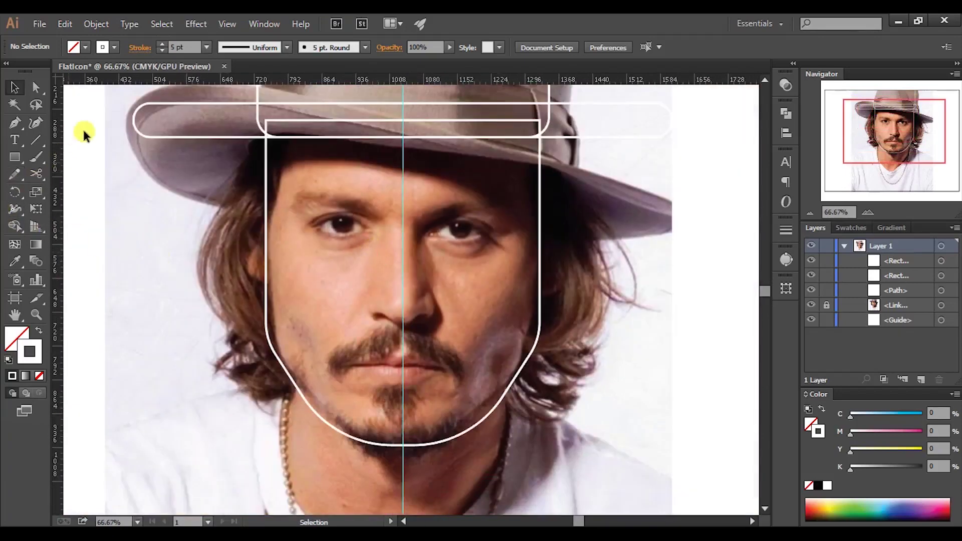
{"action": "left_click", "coordinate": [176, 47]}
Start a Pen path for the hair on the photo's left side, curving from under the brim to a pointed outer strand tip.
{"action": "left_click_drag", "start_coordinate": [321, 176], "coordinate": [294, 176]}
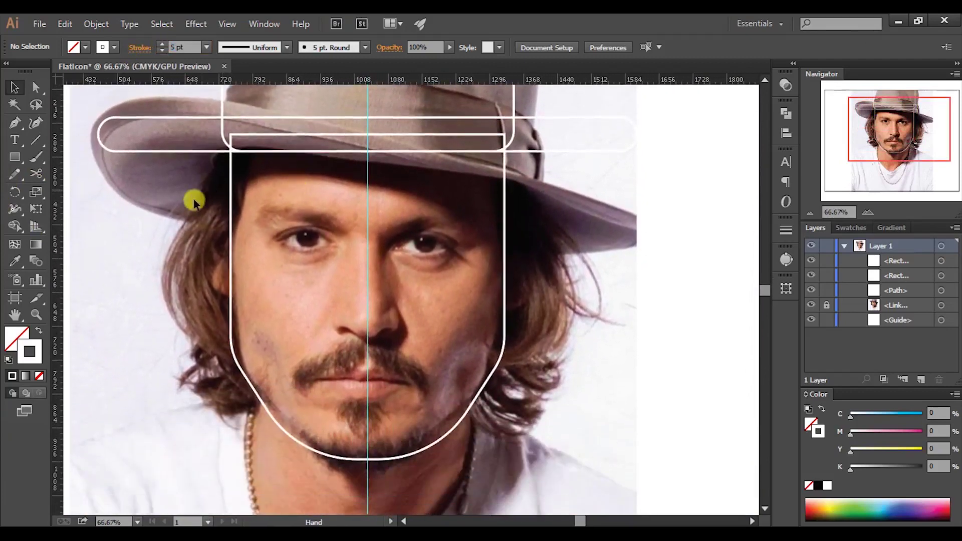
{"action": "left_click_drag", "start_coordinate": [14, 125], "coordinate": [57, 126]}
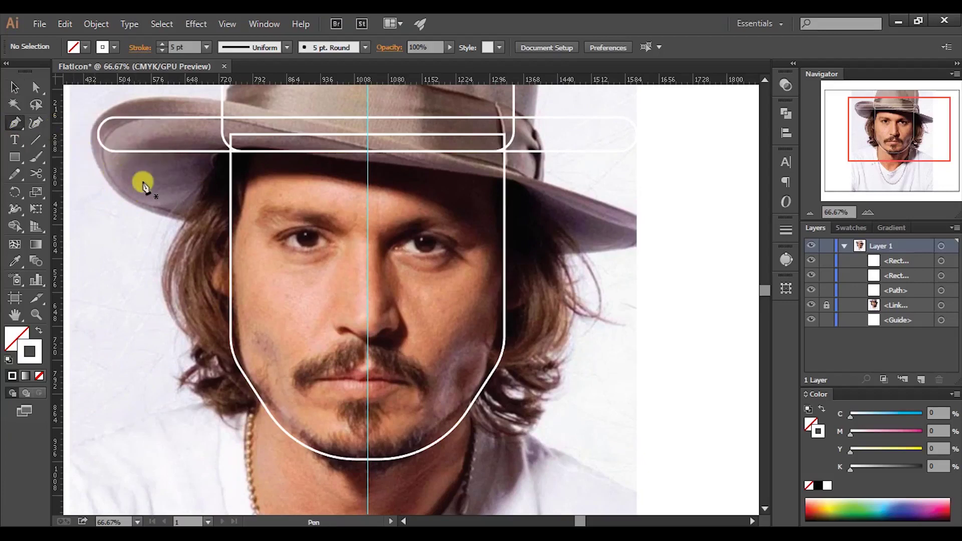
{"action": "scroll", "coordinate": [160, 192], "scroll_direction": "up", "scroll_amount": 2}
{"action": "left_click_drag", "start_coordinate": [230, 187], "coordinate": [378, 220]}
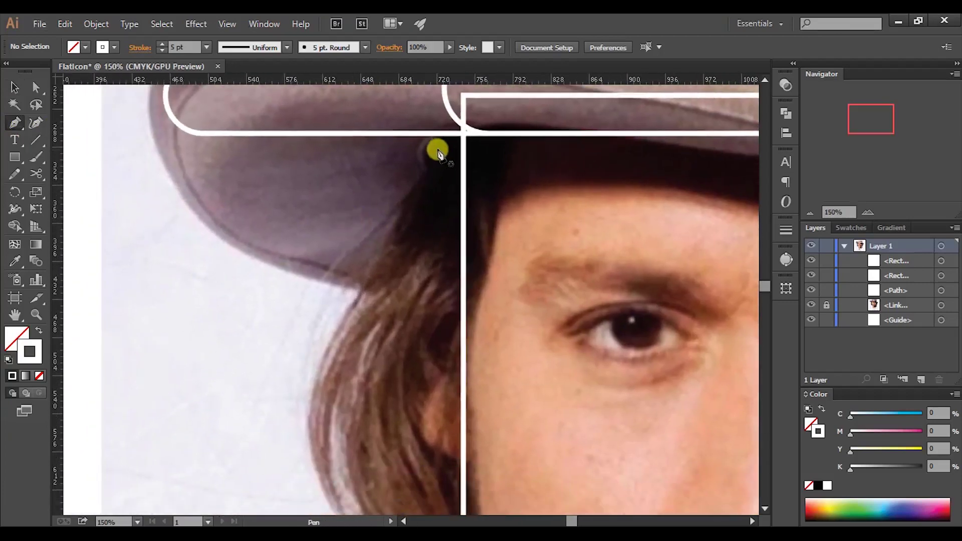
{"action": "left_click", "coordinate": [444, 120]}
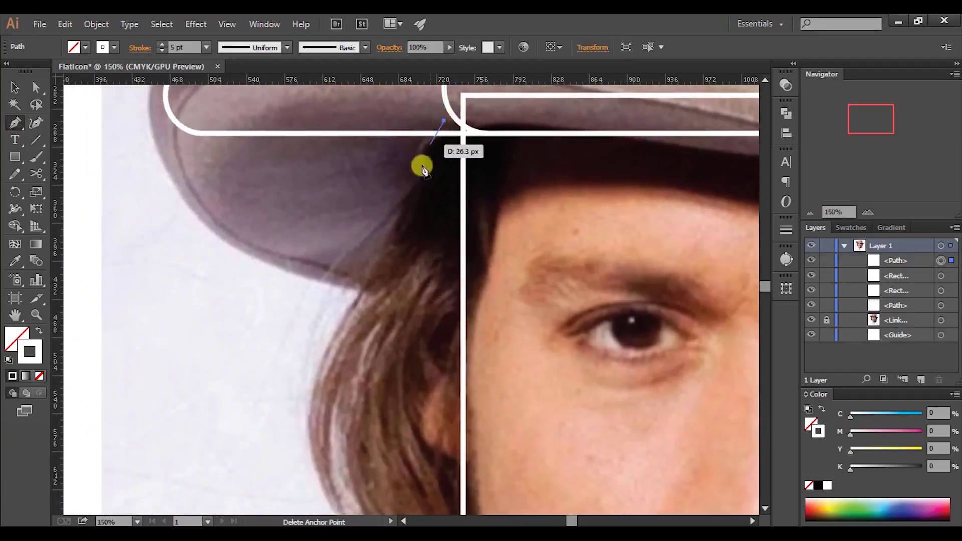
{"action": "left_click", "coordinate": [317, 285]}
{"action": "left_click_drag", "start_coordinate": [267, 307], "coordinate": [267, 306]}
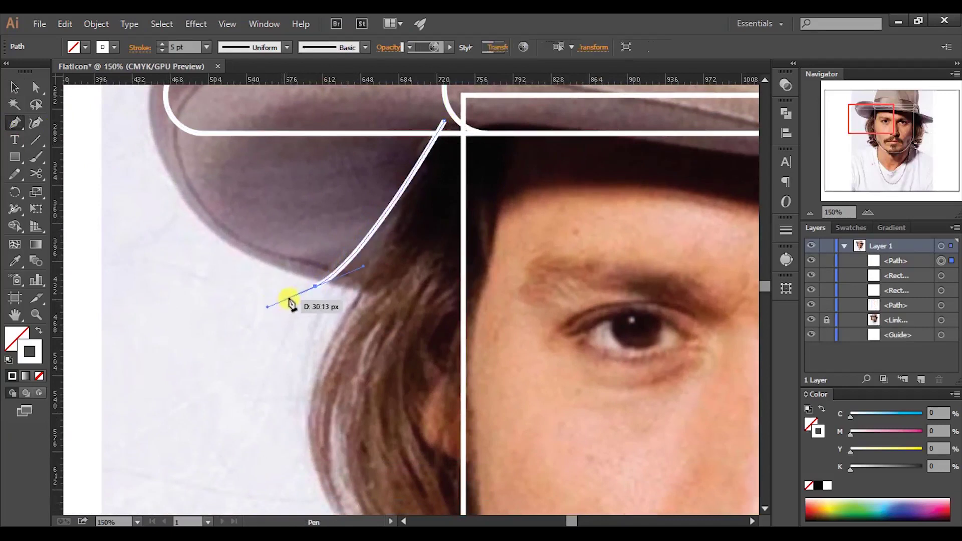
{"action": "left_click_drag", "start_coordinate": [336, 282], "coordinate": [380, 248]}
Continue the hair path down the outer edge of the left-hand hair, adding a second pointed strand tip beside the cheek.
{"action": "key", "text": "space"}
{"action": "left_click_drag", "start_coordinate": [341, 265], "coordinate": [337, 344]}
{"action": "mouse_move", "coordinate": [374, 195]}
{"action": "left_mouse_down"}
{"action": "mouse_move", "coordinate": [356, 221]}
{"action": "mouse_move", "coordinate": [316, 431]}
{"action": "mouse_move", "coordinate": [351, 498]}
{"action": "mouse_move", "coordinate": [369, 494]}
{"action": "mouse_move", "coordinate": [346, 462]}
{"action": "left_mouse_up"}
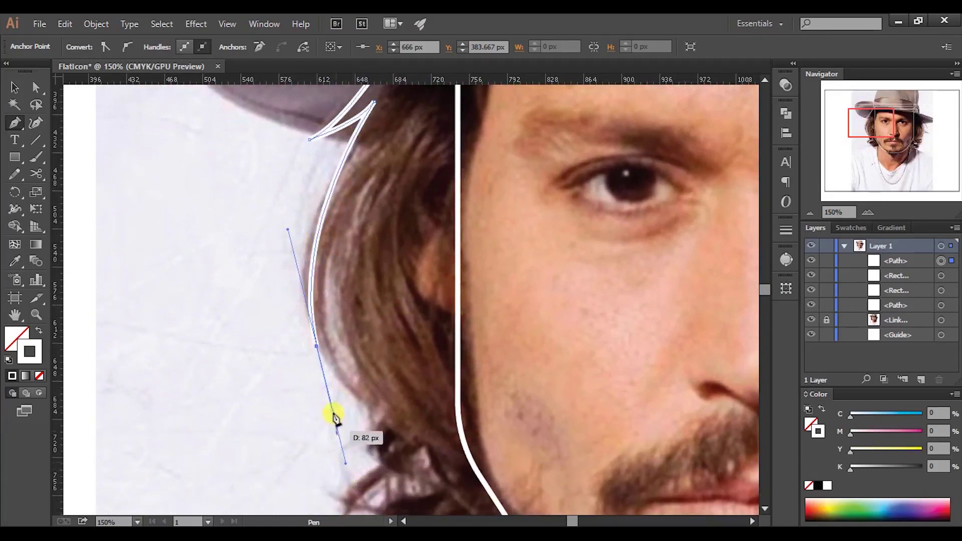
{"action": "left_click_drag", "start_coordinate": [317, 347], "coordinate": [339, 286]}
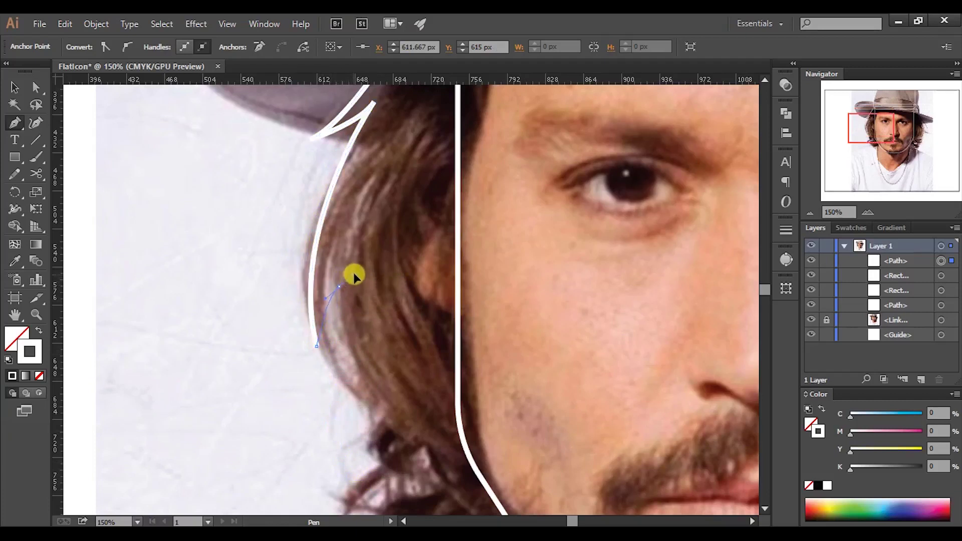
{"action": "left_click", "coordinate": [339, 291]}
{"action": "left_click_drag", "start_coordinate": [364, 388], "coordinate": [350, 273]}
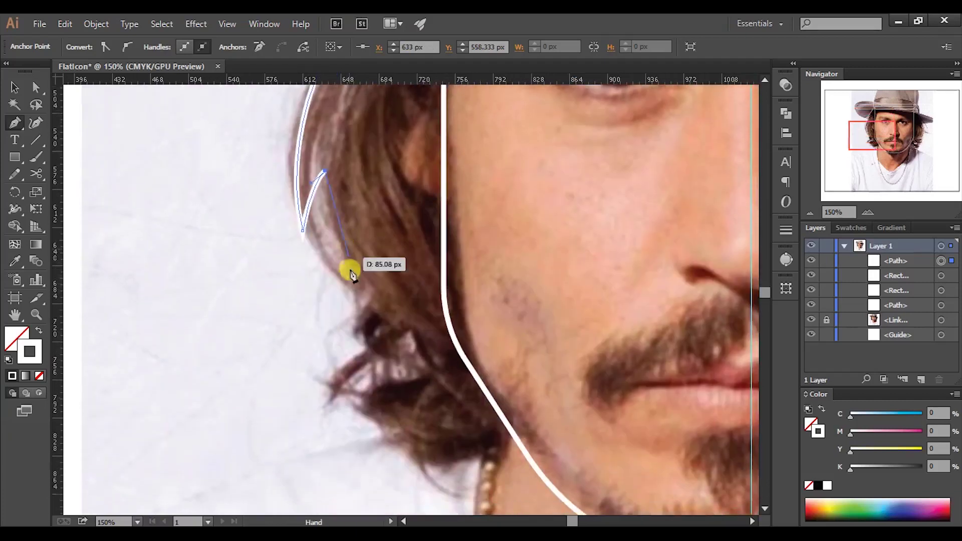
Extend the hair path along the lower side and form several jagged strand tips at its bottom end.
{"action": "left_click_drag", "start_coordinate": [359, 347], "coordinate": [412, 387]}
{"action": "left_click", "coordinate": [406, 471]}
{"action": "left_click", "coordinate": [419, 412]}
{"action": "left_click_drag", "start_coordinate": [443, 461], "coordinate": [436, 462]}
{"action": "left_click", "coordinate": [440, 463]}
{"action": "left_click_drag", "start_coordinate": [443, 393], "coordinate": [469, 422]}
Bring the hair path back up along the inner side next to the face and close it under the hat brim.
{"action": "left_click_drag", "start_coordinate": [468, 441], "coordinate": [447, 238]}
{"action": "left_click_drag", "start_coordinate": [449, 175], "coordinate": [427, 376]}
{"action": "left_click_drag", "start_coordinate": [434, 224], "coordinate": [432, 328]}
{"action": "left_click", "coordinate": [406, 228]}
{"action": "left_click_drag", "start_coordinate": [361, 246], "coordinate": [354, 275]}
{"action": "left_click_drag", "start_coordinate": [484, 372], "coordinate": [413, 216]}
{"action": "key", "text": "ctrl+minus"}
{"action": "key", "text": "ctrl+minus"}
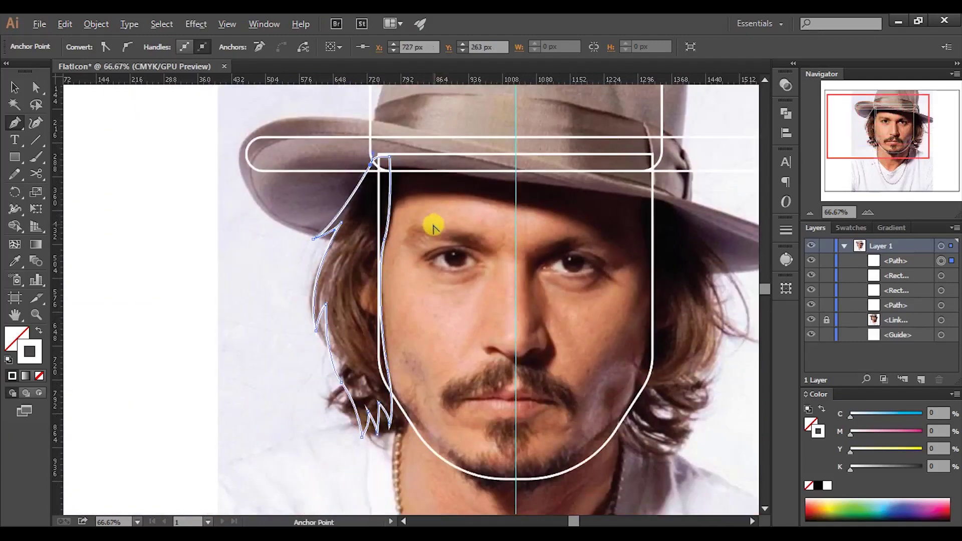
Select the left-hand hair shape and create a mirrored copy of it reflected about the vertical axis.
{"action": "left_click", "coordinate": [12, 87]}
{"action": "left_click", "coordinate": [326, 258]}
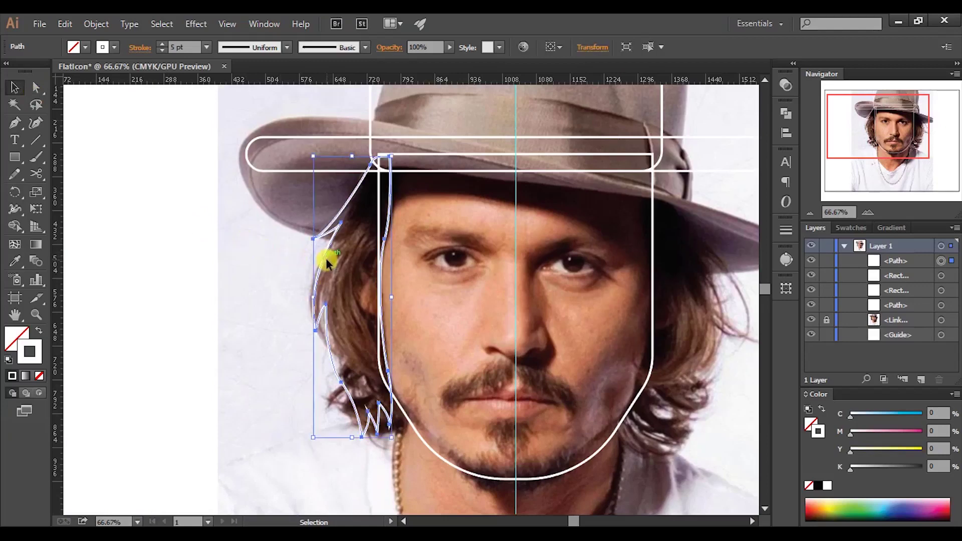
{"action": "scroll", "coordinate": [326, 260], "scroll_direction": "up", "scroll_amount": 2}
{"action": "scroll", "coordinate": [324, 257], "scroll_direction": "down", "scroll_amount": 2}
{"action": "right_click", "coordinate": [324, 254]}
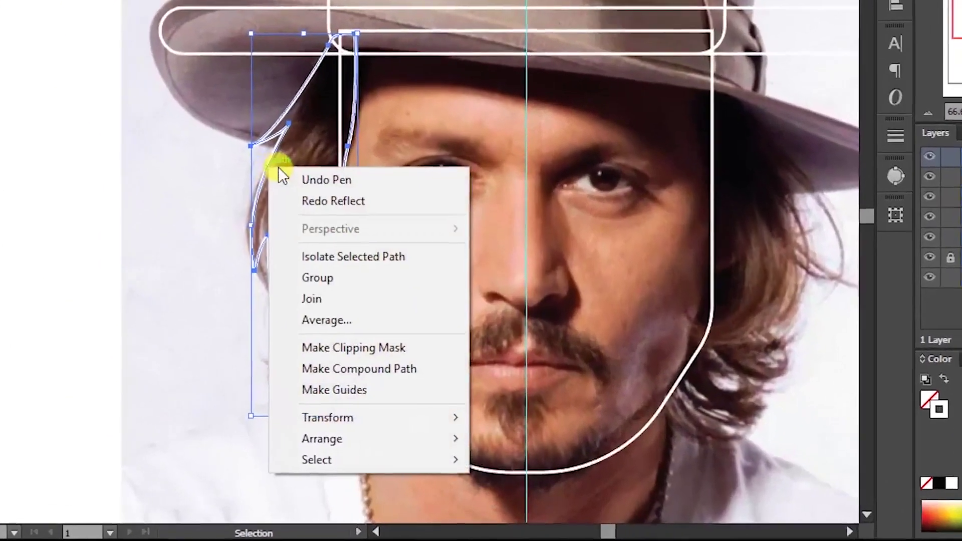
{"action": "mouse_move", "coordinate": [356, 413]}
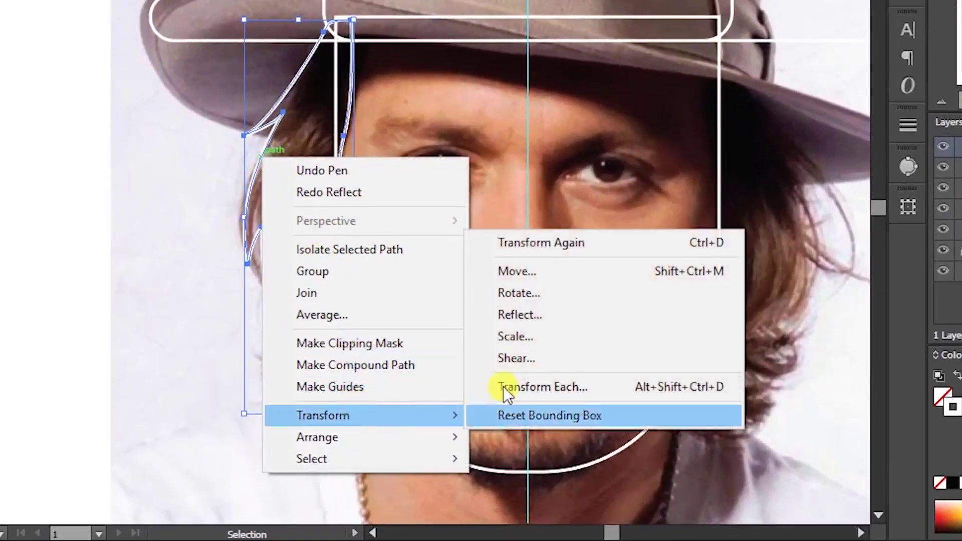
{"action": "left_click", "coordinate": [525, 316]}
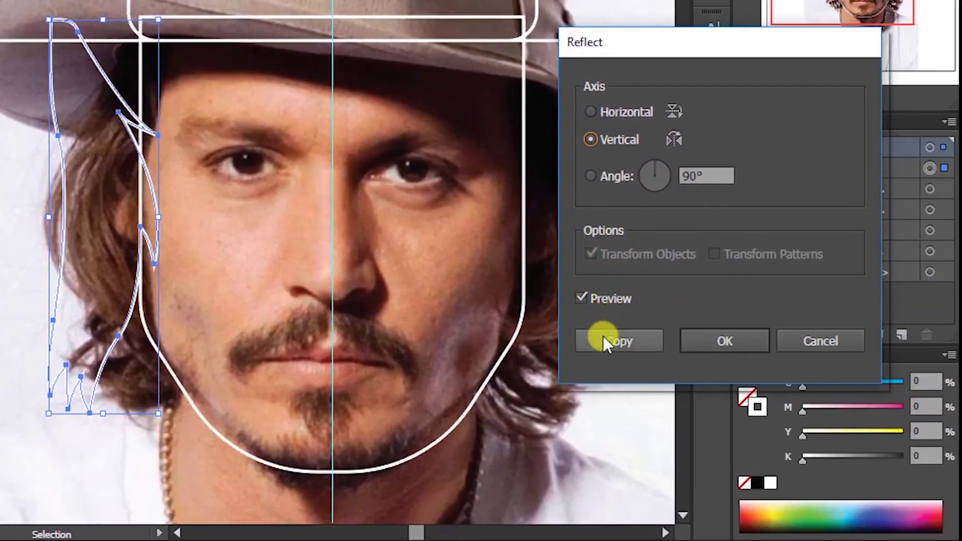
{"action": "left_click", "coordinate": [604, 335]}
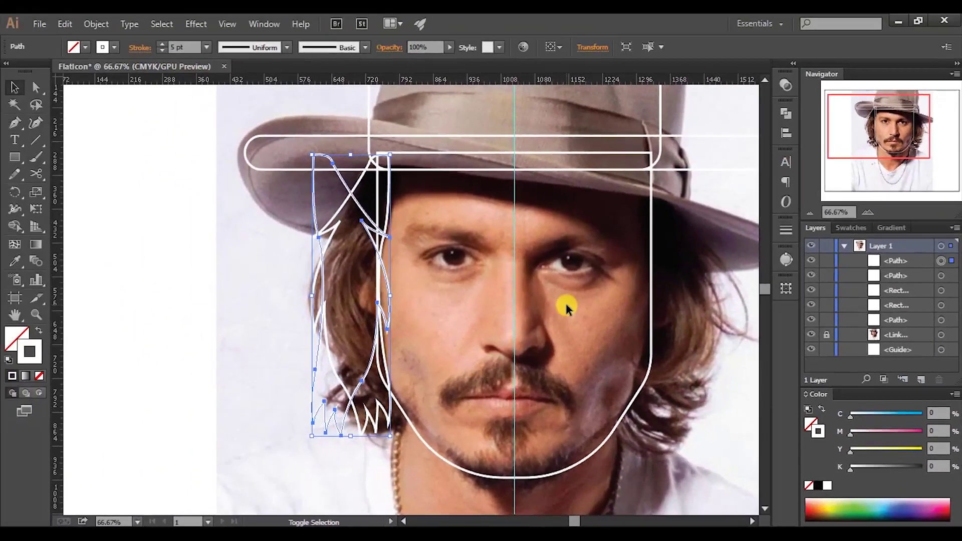
Move the mirrored hair copy horizontally to the opposite side of the face, symmetrical to the original about the guide.
{"action": "key", "text": "shift+Right"}
{"action": "key", "text": "shift+Right"}
{"action": "key", "text": "shift+Right"}
{"action": "key", "text": "shift+Right"}
{"action": "key", "text": "shift+Right"}
{"action": "key", "text": "shift+Right"}
{"action": "key", "text": "shift+Right"}
{"action": "key", "text": "shift+Right"}
{"action": "key", "text": "shift+Right"}
{"action": "key", "text": "shift+Right"}
{"action": "key", "text": "shift+Right"}
{"action": "key", "text": "shift+Right"}
{"action": "key", "text": "shift+Right"}
{"action": "key", "text": "shift+Right"}
{"action": "key", "text": "shift+Right"}
{"action": "key", "text": "shift+Right"}
{"action": "key", "text": "shift+Right"}
{"action": "key", "text": "shift+Right"}
{"action": "key", "text": "shift+Right"}
{"action": "key", "text": "shift+Right"}
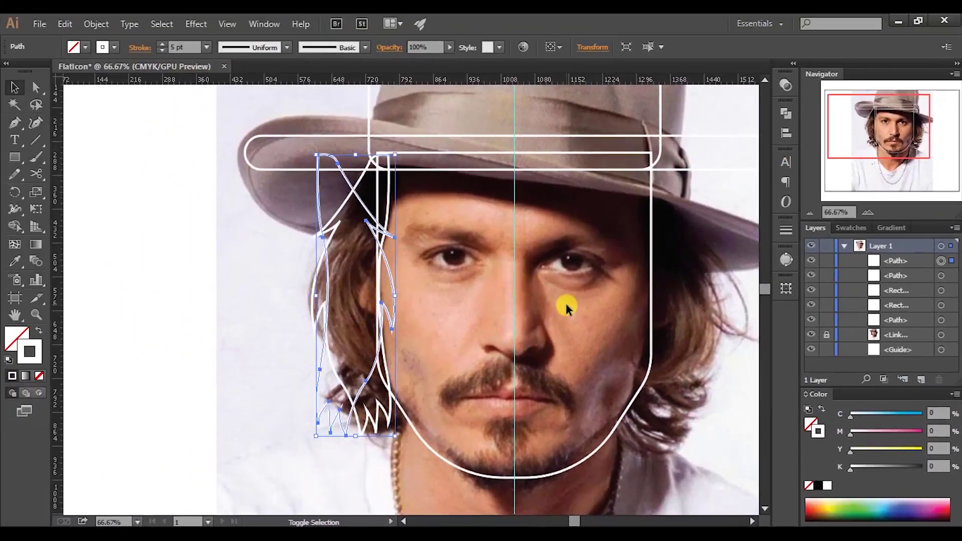
{"action": "key", "text": "shift+Right"}
{"action": "key", "text": "shift+Right"}
{"action": "key", "text": "shift+Right"}
{"action": "key", "text": "shift+Right"}
{"action": "key", "text": "shift+Right"}
{"action": "key", "text": "shift+Right"}
{"action": "key", "text": "shift+Right"}
{"action": "key", "text": "shift+Right"}
{"action": "key", "text": "shift+Right"}
{"action": "key", "text": "shift+Right"}
{"action": "key", "text": "shift+Right"}
{"action": "key", "text": "shift+Right"}
{"action": "key", "text": "shift+Right"}
{"action": "key", "text": "shift+Right"}
{"action": "key", "text": "shift+Right"}
{"action": "key", "text": "shift+Right"}
{"action": "key", "text": "shift+Right"}
{"action": "key", "text": "shift+Right"}
{"action": "key", "text": "shift+Right"}
{"action": "key", "text": "shift+Right"}
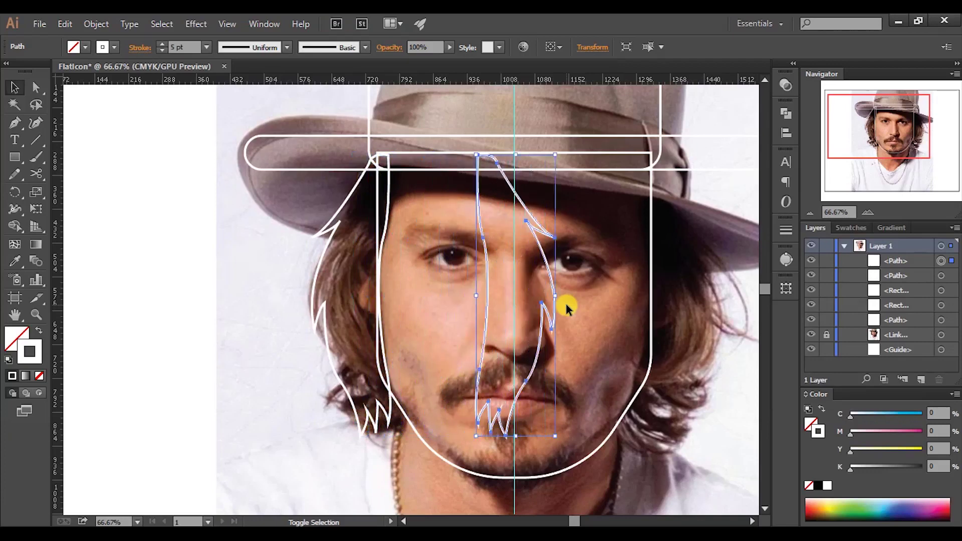
{"action": "key", "text": "shift+Right"}
{"action": "key", "text": "shift+Right"}
{"action": "key", "text": "shift+Right"}
{"action": "key", "text": "shift+Right"}
{"action": "key", "text": "shift+Right"}
{"action": "key", "text": "shift+Right"}
{"action": "key", "text": "shift+Right"}
{"action": "key", "text": "shift+Right"}
{"action": "key", "text": "shift+Right"}
{"action": "key", "text": "shift+Right"}
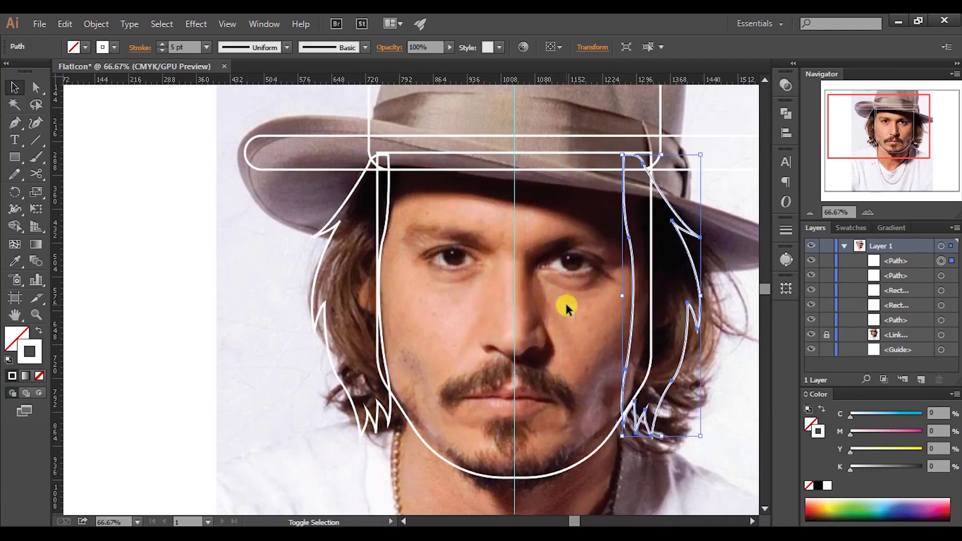
{"action": "key", "text": "Right"}
{"action": "key", "text": "Right"}
{"action": "key", "text": "Right"}
{"action": "key", "text": "Right"}
{"action": "left_click", "coordinate": [719, 454]}
{"action": "key", "text": "space"}
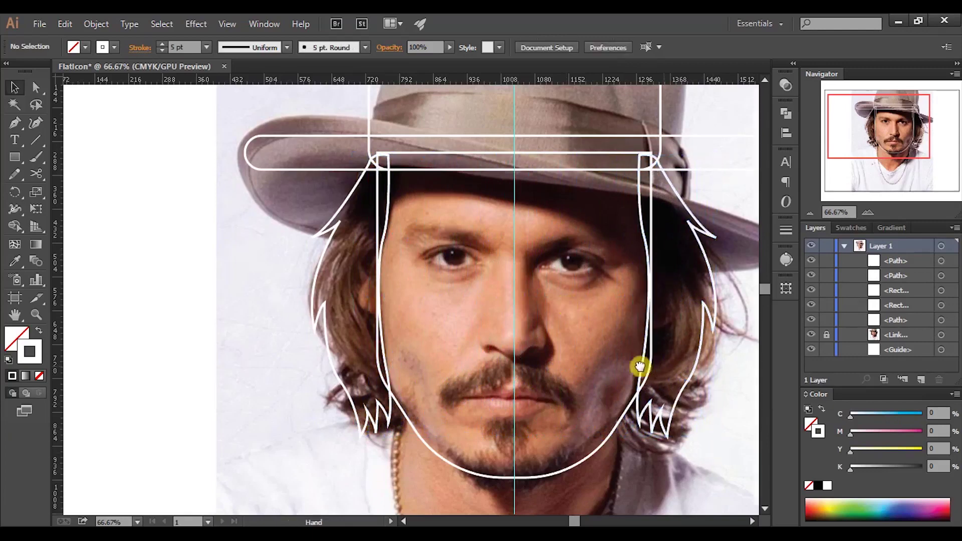
{"action": "left_click_drag", "start_coordinate": [640, 366], "coordinate": [599, 359]}
{"action": "left_click", "coordinate": [385, 160]}
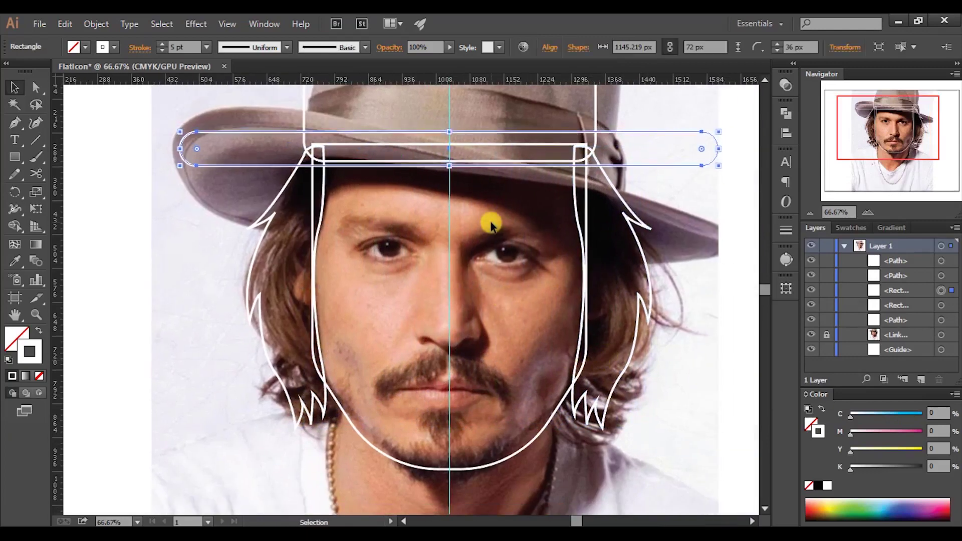
{"action": "scroll", "coordinate": [496, 251], "scroll_direction": "up", "scroll_amount": 5}
{"action": "scroll", "coordinate": [496, 180], "scroll_direction": "down", "scroll_amount": 3}
{"action": "scroll", "coordinate": [470, 146], "scroll_direction": "up", "scroll_amount": 2}
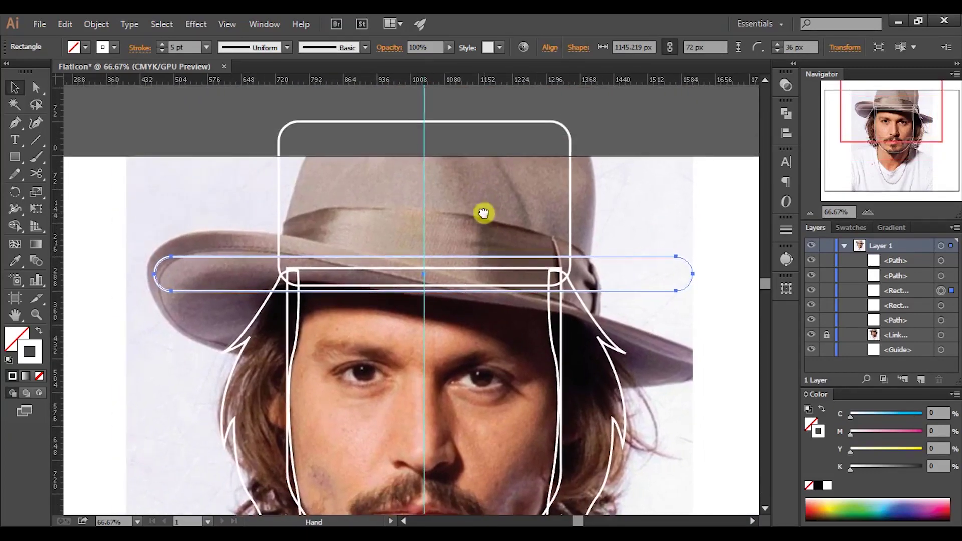
{"action": "scroll", "coordinate": [486, 213], "scroll_direction": "down", "scroll_amount": 4}
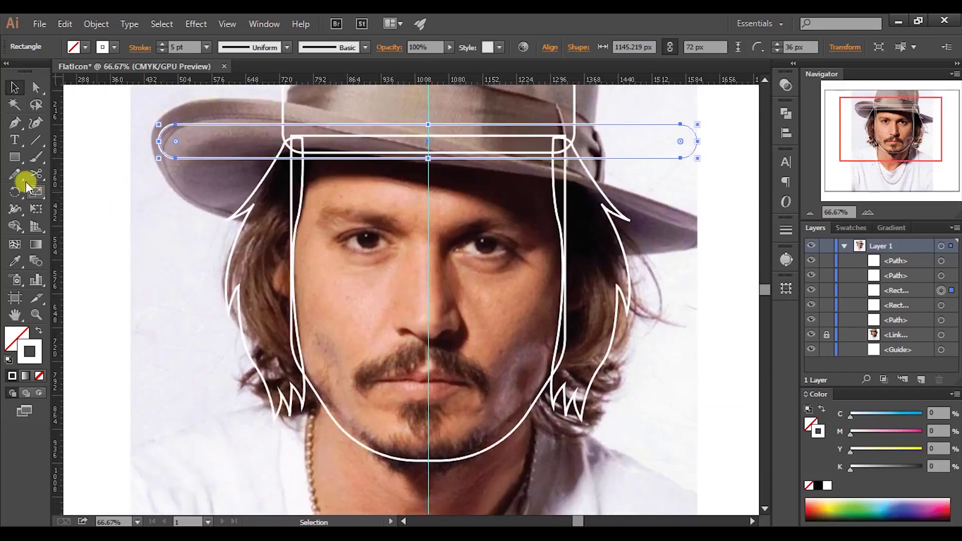
Trace the left-hand eyebrow with the Pen tool as a closed curved outline, tapering toward its outer end.
{"action": "left_click", "coordinate": [17, 123]}
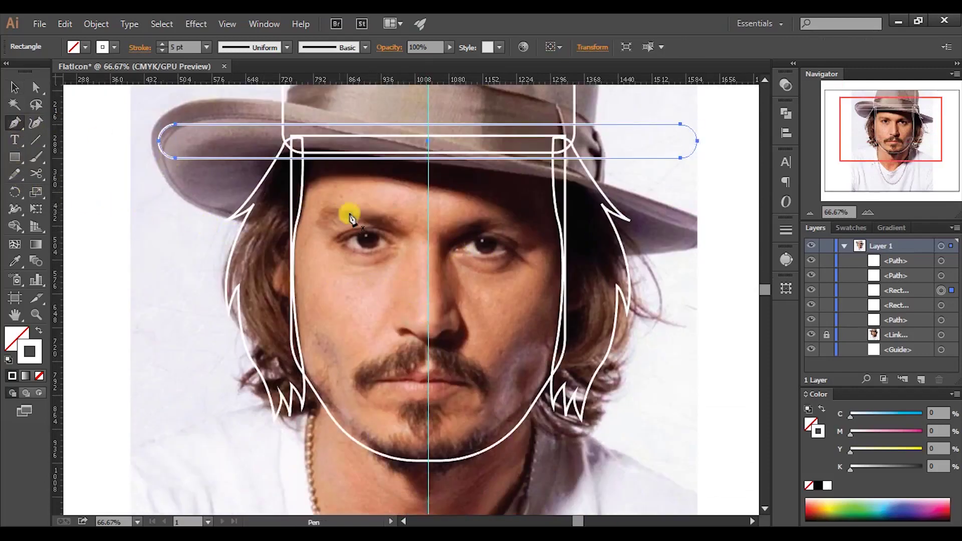
{"action": "scroll", "coordinate": [363, 224], "scroll_direction": "up", "scroll_amount": 3}
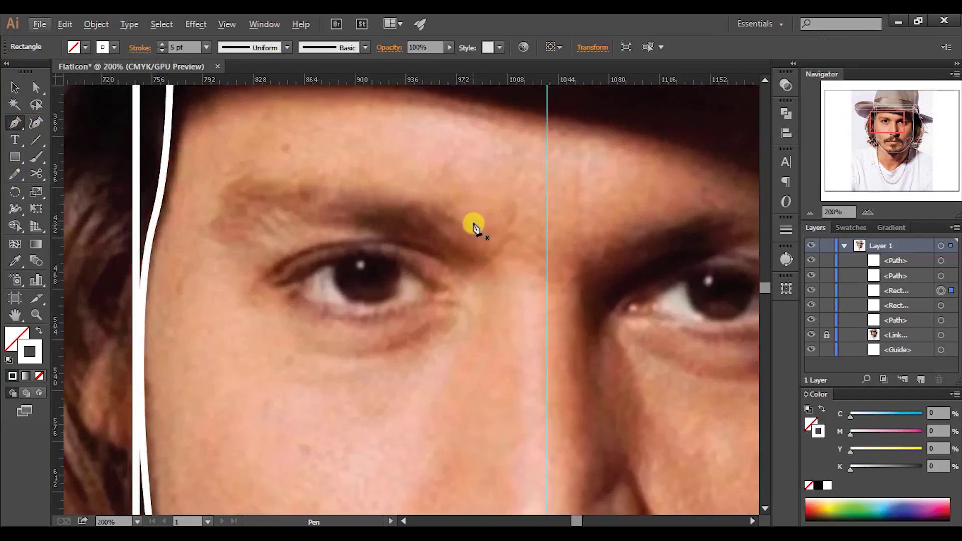
{"action": "left_click", "coordinate": [473, 222]}
{"action": "left_click_drag", "start_coordinate": [389, 185], "coordinate": [357, 187]}
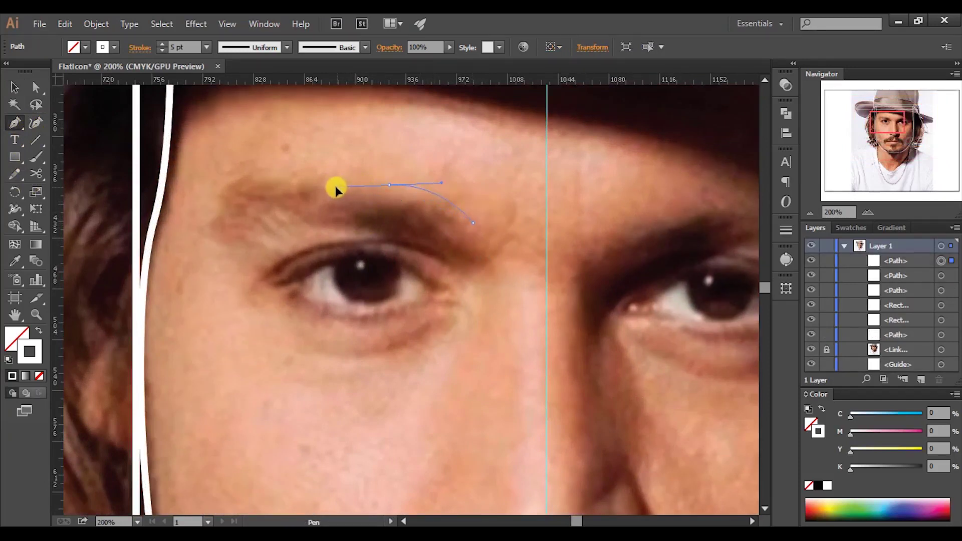
{"action": "left_click_drag", "start_coordinate": [227, 178], "coordinate": [209, 201]}
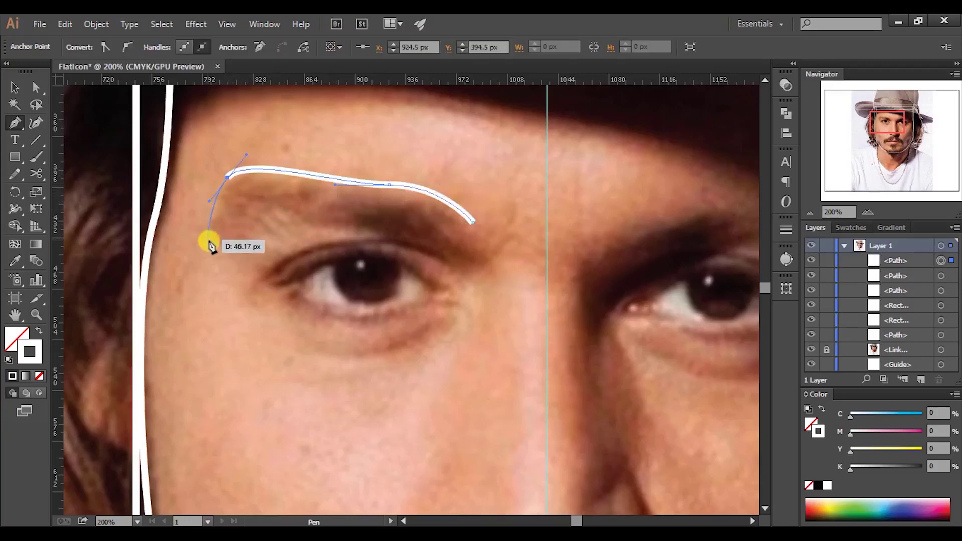
{"action": "left_click", "coordinate": [205, 235]}
{"action": "left_click_drag", "start_coordinate": [244, 215], "coordinate": [396, 219]}
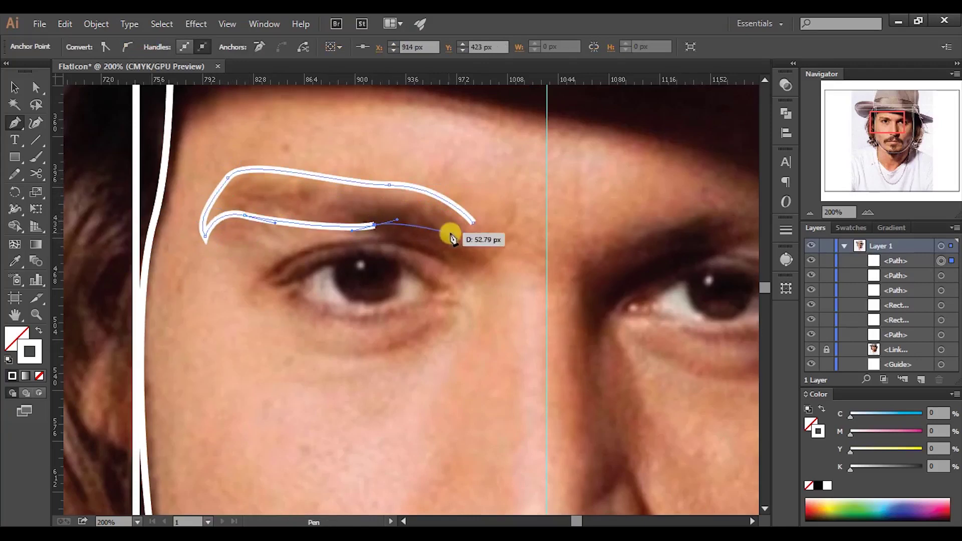
{"action": "left_click_drag", "start_coordinate": [460, 249], "coordinate": [467, 206]}
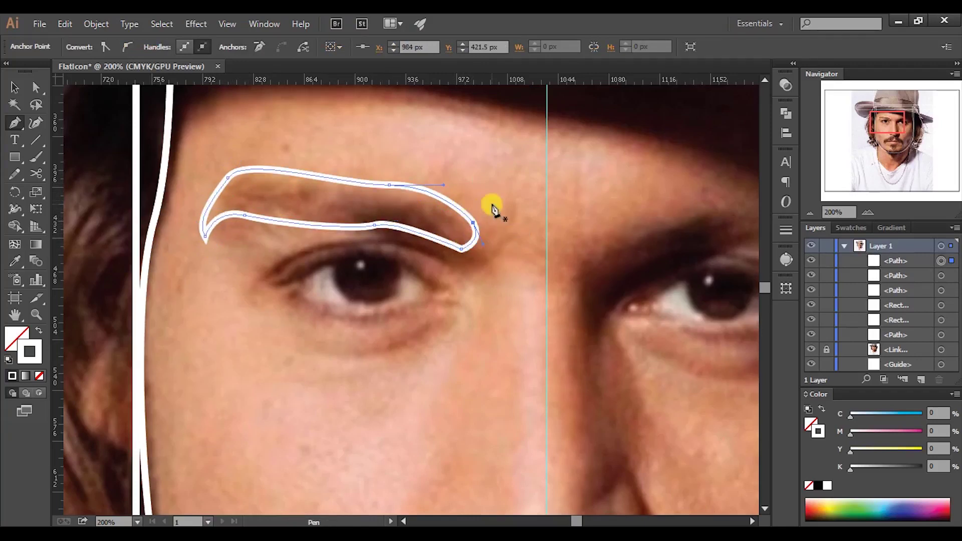
Start the left moustache half beside the centre guide, curving along its lower edge to jagged tips at the outer end.
{"action": "scroll", "coordinate": [492, 206], "scroll_direction": "down", "scroll_amount": 2}
{"action": "left_click_drag", "start_coordinate": [471, 400], "coordinate": [442, 313]}
{"action": "scroll", "coordinate": [483, 328], "scroll_direction": "up", "scroll_amount": 2}
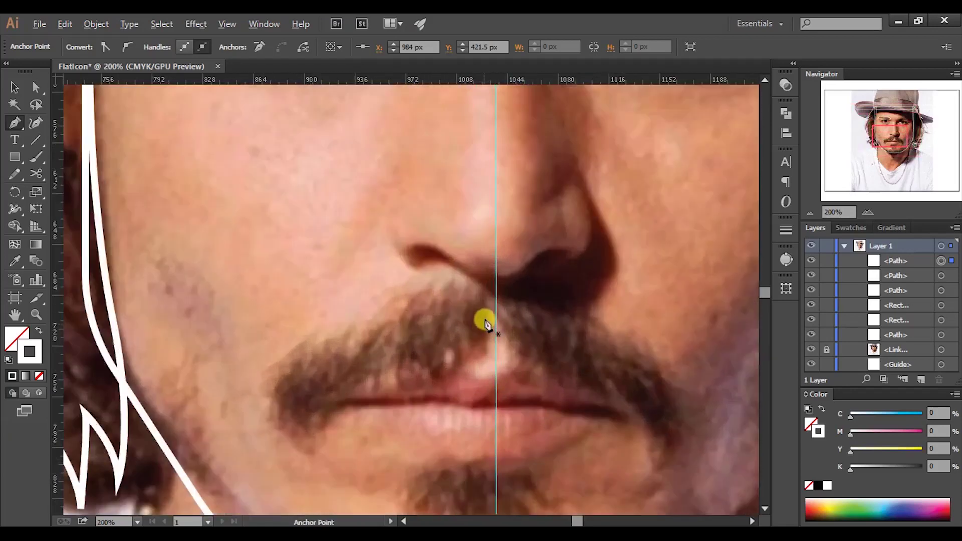
{"action": "left_click", "coordinate": [485, 301]}
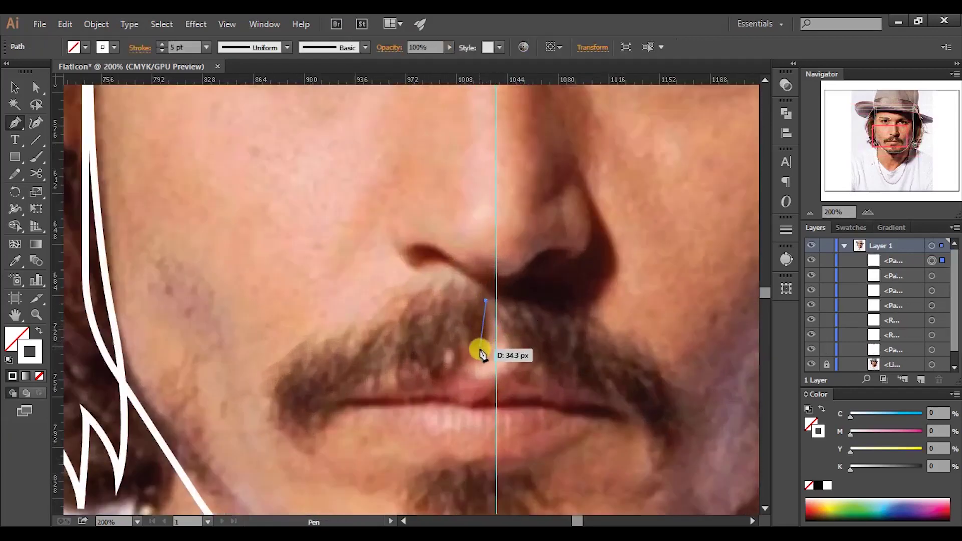
{"action": "left_click_drag", "start_coordinate": [455, 373], "coordinate": [470, 351]}
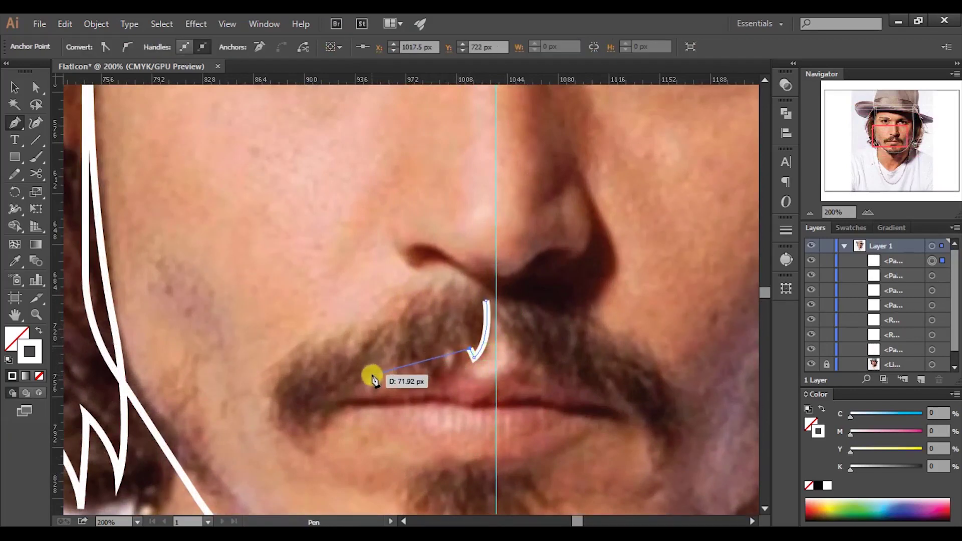
{"action": "left_click_drag", "start_coordinate": [312, 375], "coordinate": [295, 400]}
{"action": "left_click", "coordinate": [295, 399]}
{"action": "left_click", "coordinate": [286, 419]}
Run the moustache path back along its upper edge, add pointed strands below the nose and close it beside the guide.
{"action": "left_click_drag", "start_coordinate": [295, 346], "coordinate": [322, 309]}
{"action": "left_click", "coordinate": [295, 346]}
{"action": "left_click_drag", "start_coordinate": [294, 370], "coordinate": [295, 371]}
{"action": "left_click_drag", "start_coordinate": [346, 329], "coordinate": [424, 314]}
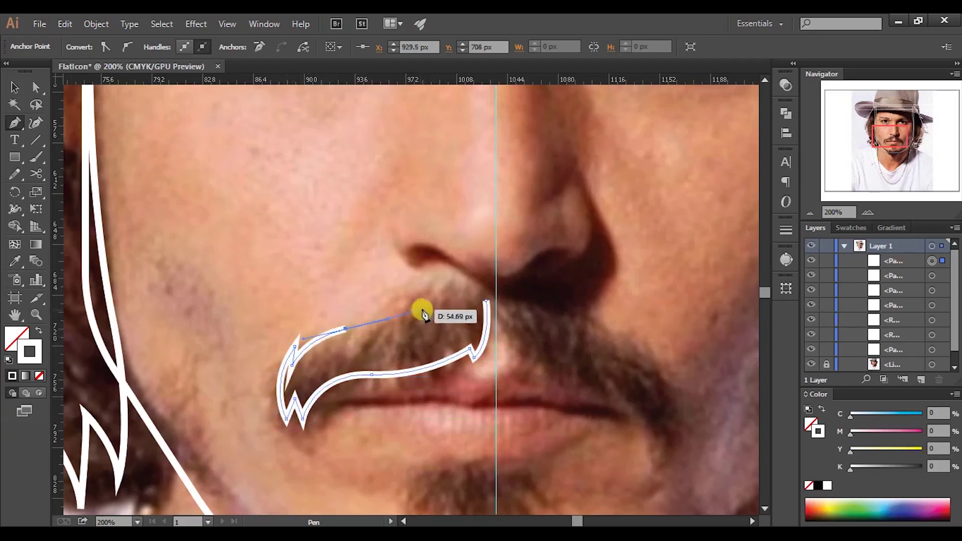
{"action": "left_click", "coordinate": [430, 291]}
{"action": "left_click", "coordinate": [434, 300]}
{"action": "left_click", "coordinate": [459, 289]}
{"action": "left_click", "coordinate": [458, 299]}
{"action": "left_click_drag", "start_coordinate": [486, 300], "coordinate": [492, 318]}
Start the left beard half below the lower lip, tracing its upper edge and the jagged strands down the chin.
{"action": "scroll", "coordinate": [500, 329], "scroll_direction": "down", "scroll_amount": 2}
{"action": "left_click_drag", "start_coordinate": [463, 416], "coordinate": [390, 352]}
{"action": "scroll", "coordinate": [419, 344], "scroll_direction": "up", "scroll_amount": 2}
{"action": "left_click", "coordinate": [416, 320]}
{"action": "left_click", "coordinate": [354, 315]}
{"action": "left_click_drag", "start_coordinate": [388, 403], "coordinate": [394, 421]}
{"action": "left_click", "coordinate": [364, 378]}
{"action": "left_click", "coordinate": [371, 362]}
{"action": "left_click", "coordinate": [388, 419]}
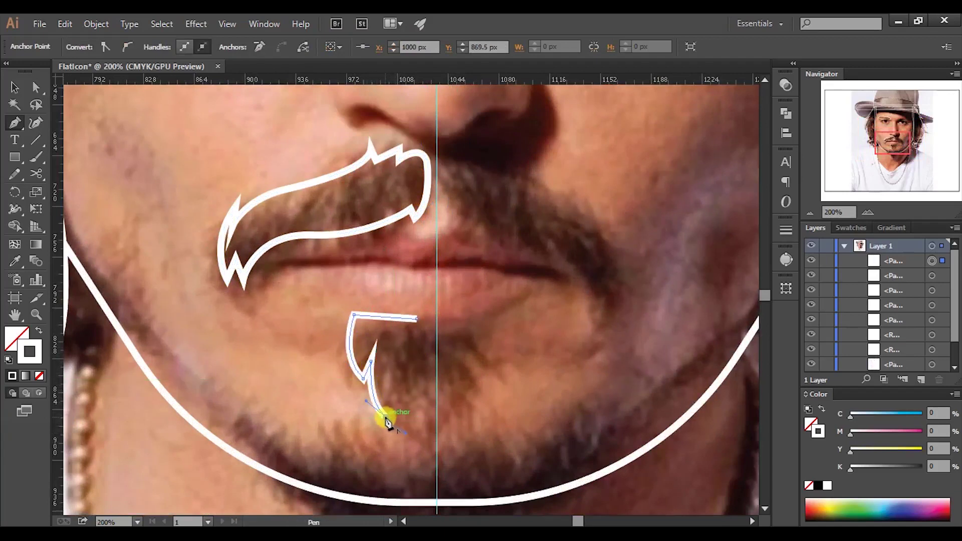
{"action": "left_click", "coordinate": [307, 406]}
{"action": "left_click", "coordinate": [316, 431]}
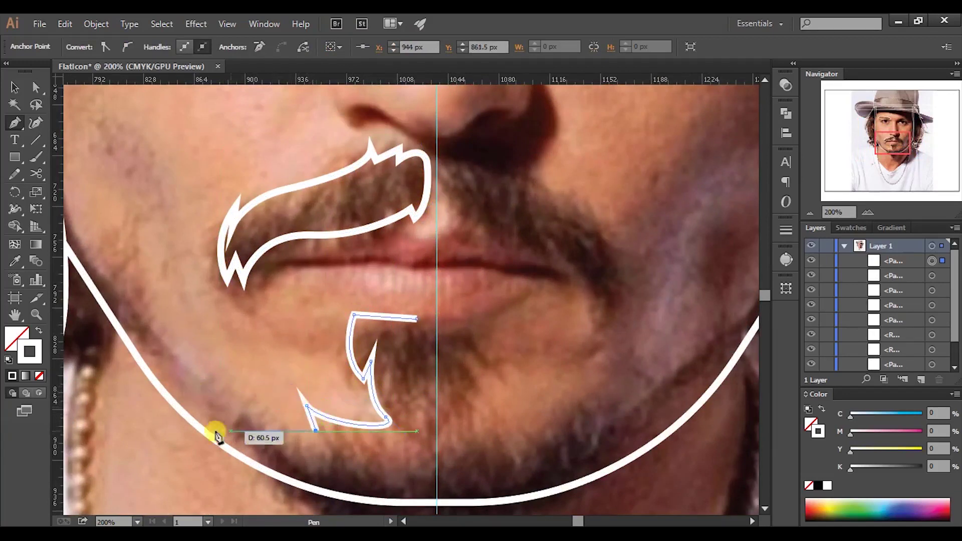
Extend the beard path to the jawline, curve it under the chin to the guide, and close it up along the guide.
{"action": "left_click_drag", "start_coordinate": [183, 413], "coordinate": [112, 372]}
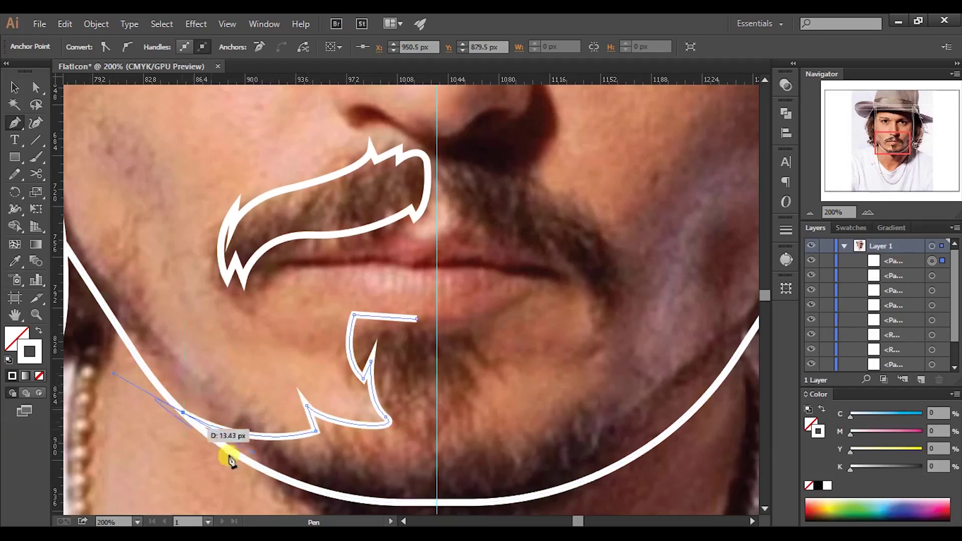
{"action": "scroll", "coordinate": [219, 449], "scroll_direction": "down", "scroll_amount": 5}
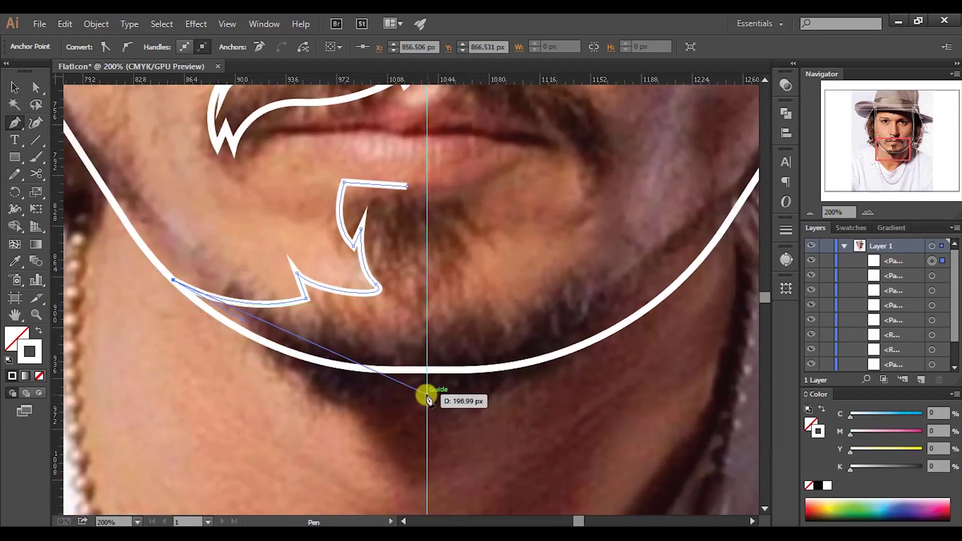
{"action": "left_click_drag", "start_coordinate": [426, 410], "coordinate": [587, 426]}
{"action": "left_click", "coordinate": [427, 410]}
{"action": "left_click", "coordinate": [427, 187]}
{"action": "left_click_drag", "start_coordinate": [407, 189], "coordinate": [415, 228]}
Select the left eyebrow, moustache and beard halves together and make a mirrored copy reflected about the vertical axis.
{"action": "key", "text": "ctrl+minus"}
{"action": "key", "text": "ctrl+minus"}
{"action": "mouse_move", "coordinate": [473, 180]}
{"action": "left_mouse_down"}
{"action": "mouse_move", "coordinate": [466, 462]}
{"action": "mouse_move", "coordinate": [466, 366]}
{"action": "left_mouse_up"}
{"action": "key", "text": "ctrl+minus"}
{"action": "key", "text": "ctrl+minus"}
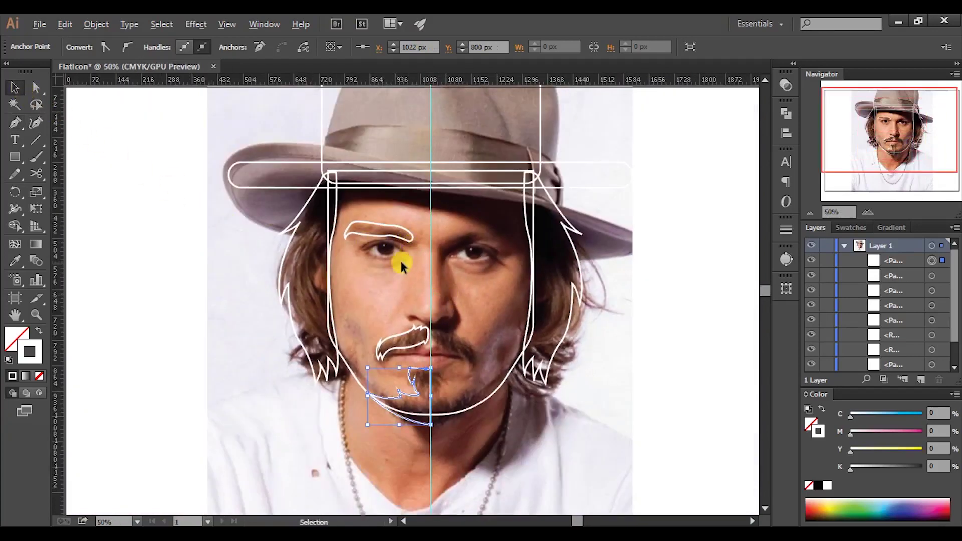
{"action": "scroll", "coordinate": [400, 260], "scroll_direction": "up", "scroll_amount": 1}
{"action": "left_click", "coordinate": [396, 233]}
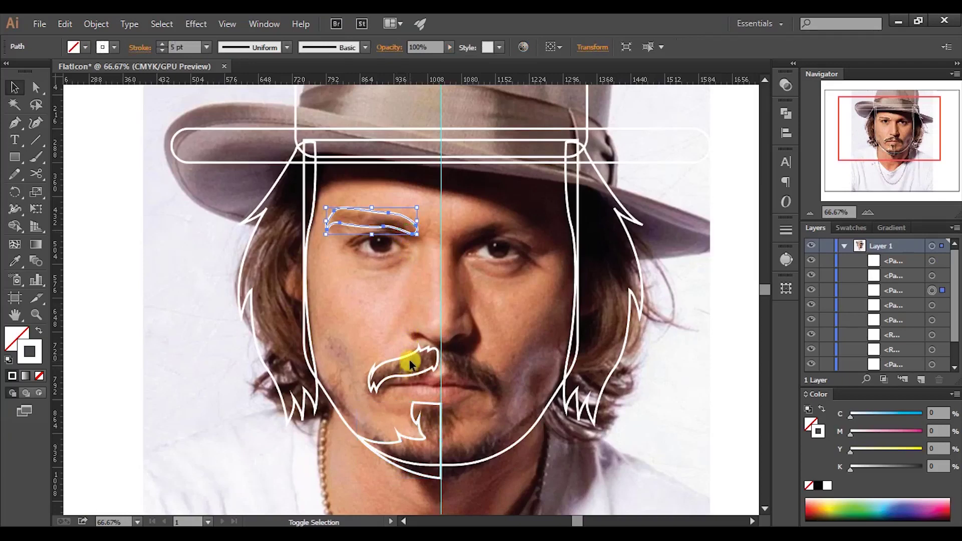
{"action": "left_click", "coordinate": [409, 357], "text": "shift"}
{"action": "left_click", "coordinate": [418, 424], "text": "shift"}
{"action": "scroll", "coordinate": [418, 424], "scroll_direction": "up", "scroll_amount": 2}
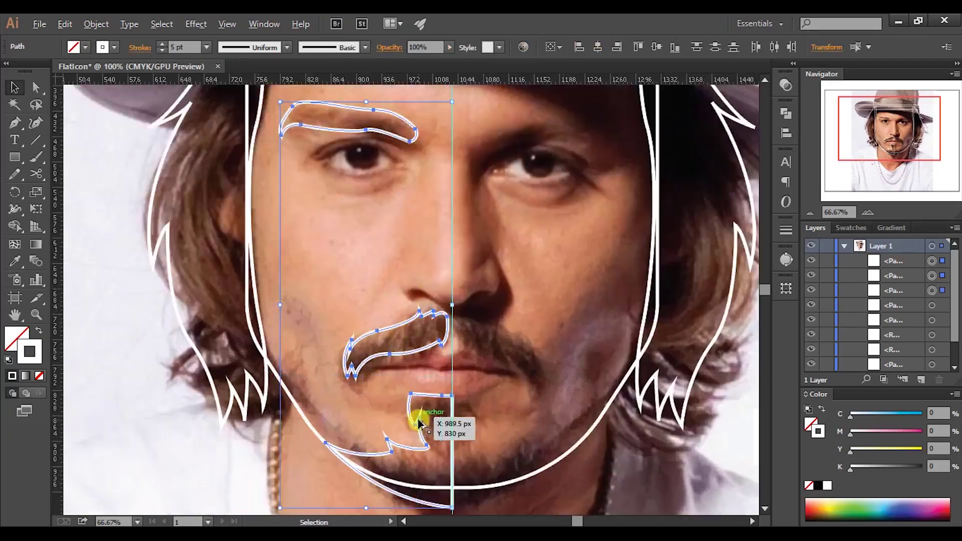
{"action": "left_click_drag", "start_coordinate": [431, 423], "coordinate": [409, 350]}
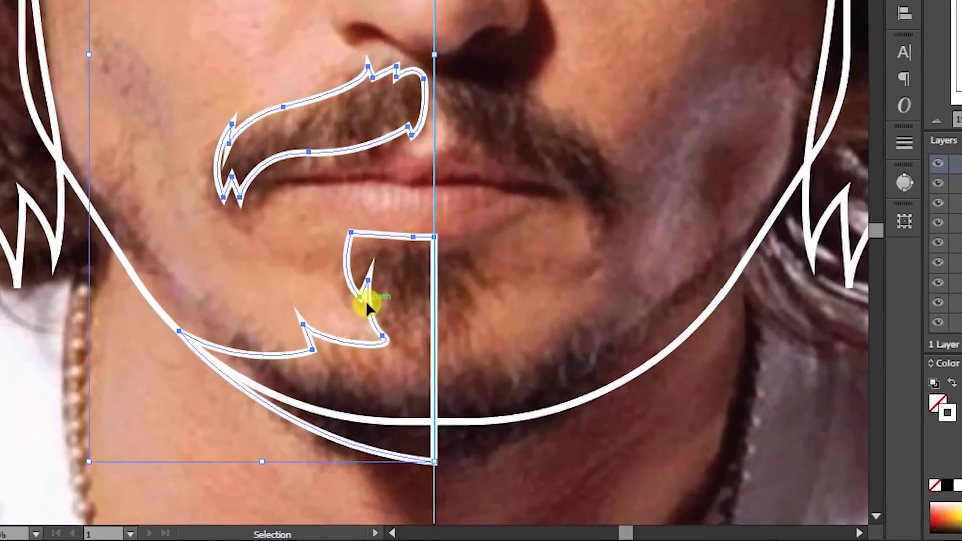
{"action": "right_click", "coordinate": [385, 349]}
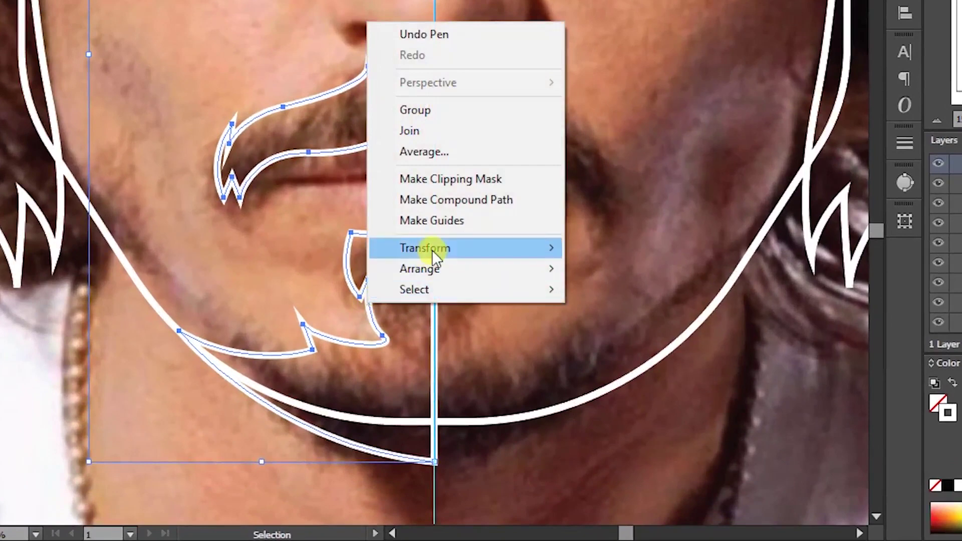
{"action": "mouse_move", "coordinate": [515, 253]}
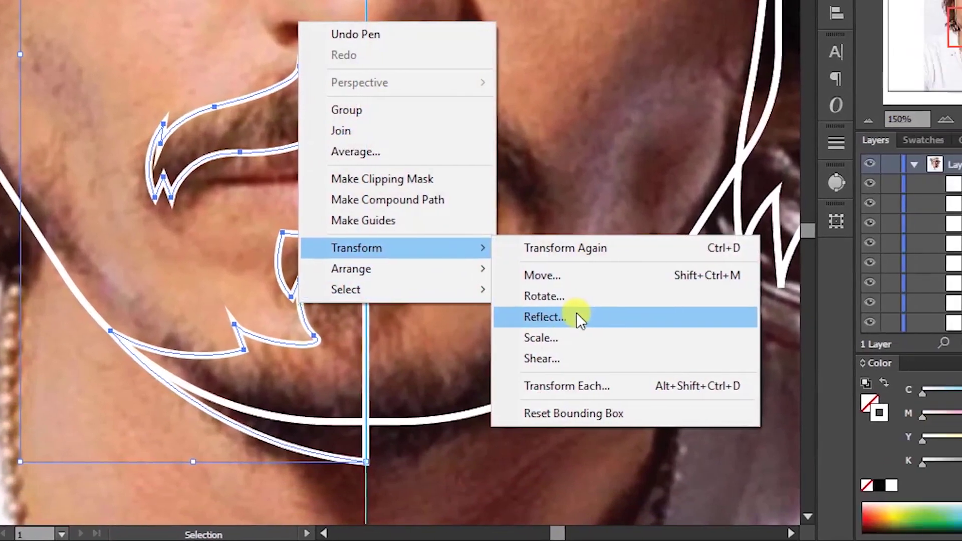
{"action": "left_click", "coordinate": [576, 316]}
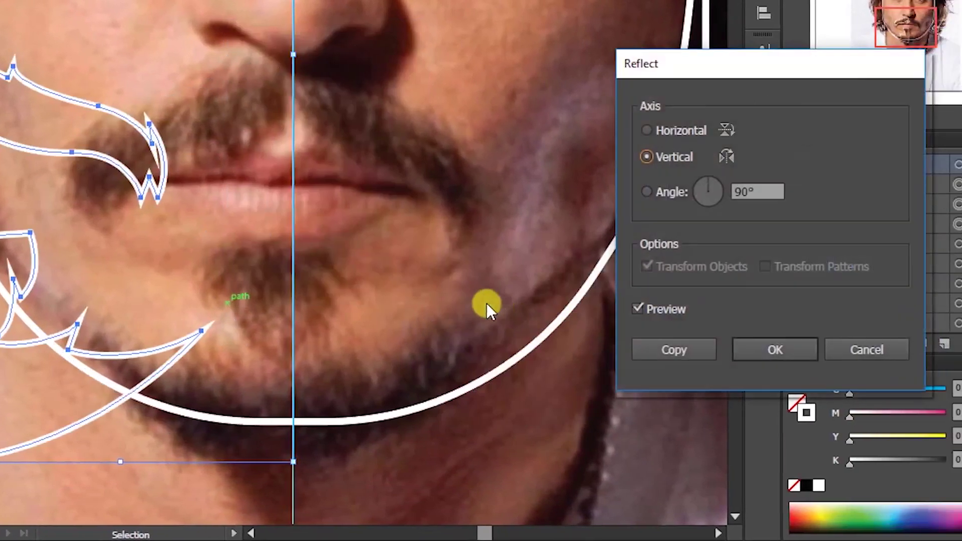
{"action": "left_click", "coordinate": [668, 344]}
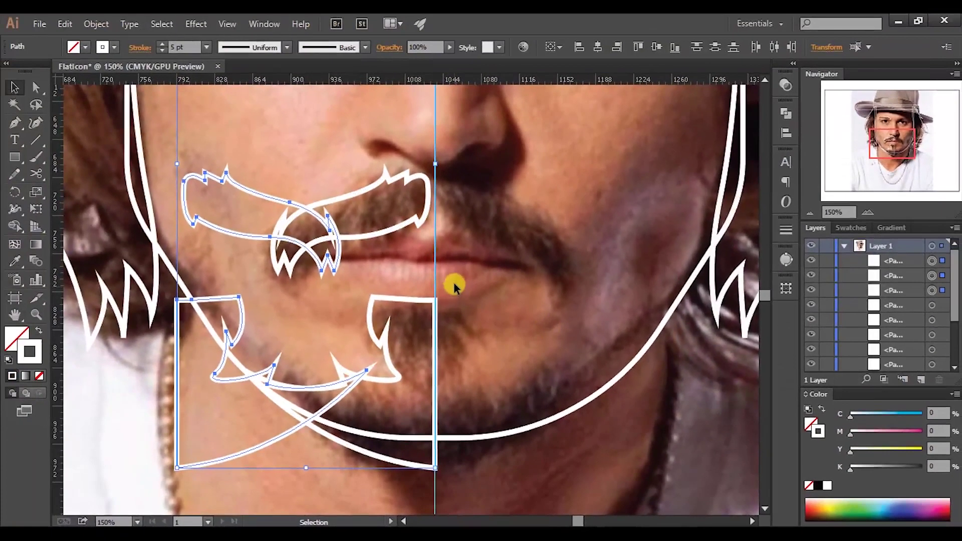
Move the mirrored eyebrow, moustache and beard copies horizontally to the opposite side of the centre guide.
{"action": "scroll", "coordinate": [454, 283], "scroll_direction": "down", "scroll_amount": 2}
{"action": "key", "text": "shift+Right"}
{"action": "key", "text": "shift+Right"}
{"action": "key", "text": "shift+Right"}
{"action": "key", "text": "shift+Right"}
{"action": "key", "text": "shift+Right"}
{"action": "key", "text": "shift+Right"}
{"action": "key", "text": "shift+Right"}
{"action": "key", "text": "shift+Right"}
{"action": "key", "text": "shift+Right"}
{"action": "key", "text": "shift+Right"}
{"action": "key", "text": "shift+Right"}
{"action": "key", "text": "shift+Right"}
{"action": "key", "text": "shift+Right"}
{"action": "key", "text": "shift+Right"}
{"action": "key", "text": "shift+Right"}
{"action": "key", "text": "shift+Right"}
{"action": "key", "text": "shift+Right"}
{"action": "key", "text": "shift+Right"}
{"action": "key", "text": "shift+Right"}
{"action": "key", "text": "shift+Right"}
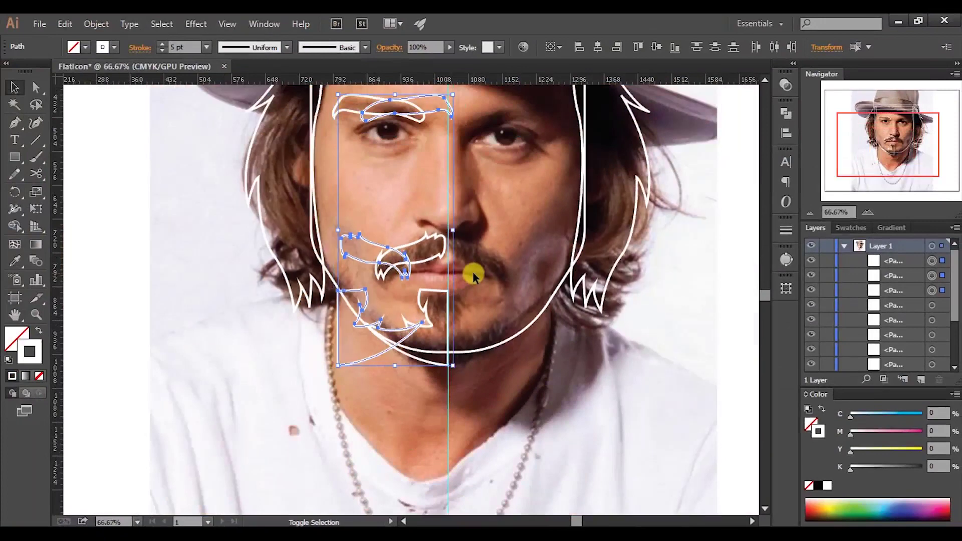
{"action": "key", "text": "Right"}
{"action": "key", "text": "Right"}
{"action": "key", "text": "Right"}
{"action": "key", "text": "Right"}
{"action": "key", "text": "Right"}
{"action": "key", "text": "Right"}
{"action": "key", "text": "Right"}
{"action": "key", "text": "Right"}
{"action": "key", "text": "Right"}
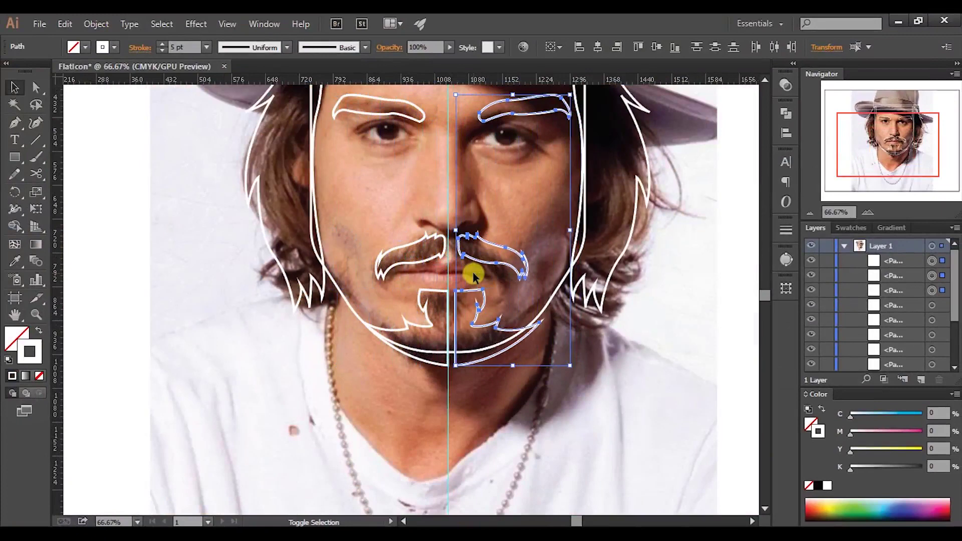
Nudge the mirrored facial-hair copies back toward the guide so both sides sit symmetrically.
{"action": "scroll", "coordinate": [473, 273], "scroll_direction": "up", "scroll_amount": 3}
{"action": "left_click", "coordinate": [533, 344]}
{"action": "key", "text": "ctrl+z"}
{"action": "key", "text": "shift+Left"}
{"action": "key", "text": "shift+Left"}
{"action": "key", "text": "shift+Right"}
{"action": "key", "text": "Left"}
{"action": "key", "text": "Left"}
{"action": "key", "text": "Left"}
{"action": "key", "text": "Left"}
Select only the mirrored beard half and nudge it toward the guide until it slightly overlaps the original half.
{"action": "left_click", "coordinate": [540, 388]}
{"action": "left_click_drag", "start_coordinate": [497, 386], "coordinate": [525, 239]}
{"action": "left_click", "coordinate": [489, 174]}
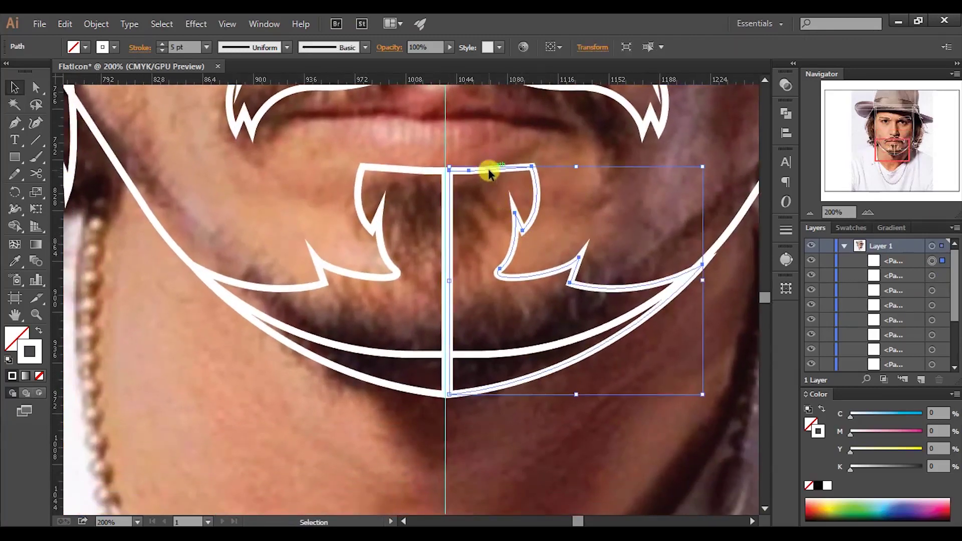
{"action": "scroll", "coordinate": [438, 190], "scroll_direction": "up", "scroll_amount": 1}
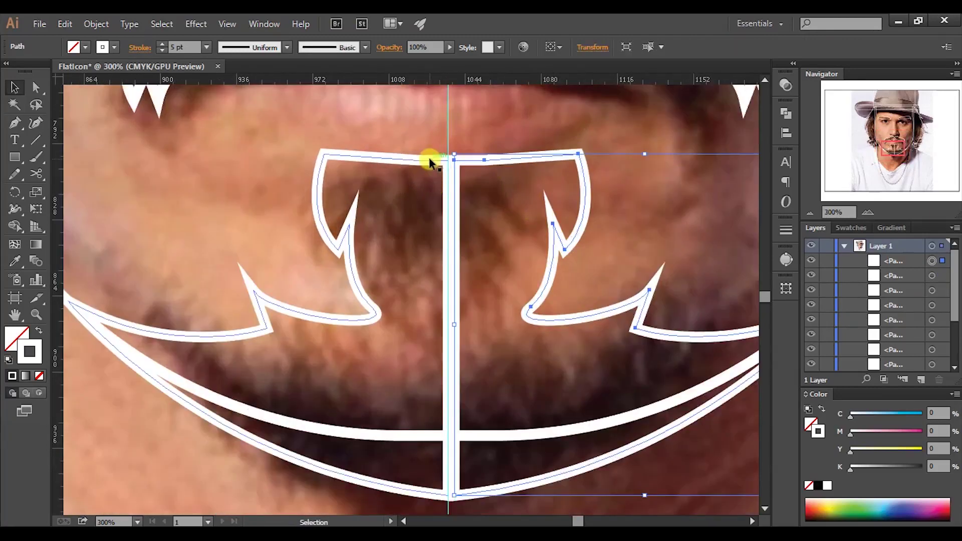
{"action": "key", "text": "Left"}
{"action": "key", "text": "Left"}
{"action": "key", "text": "Left"}
{"action": "key", "text": "Left"}
{"action": "key", "text": "Left"}
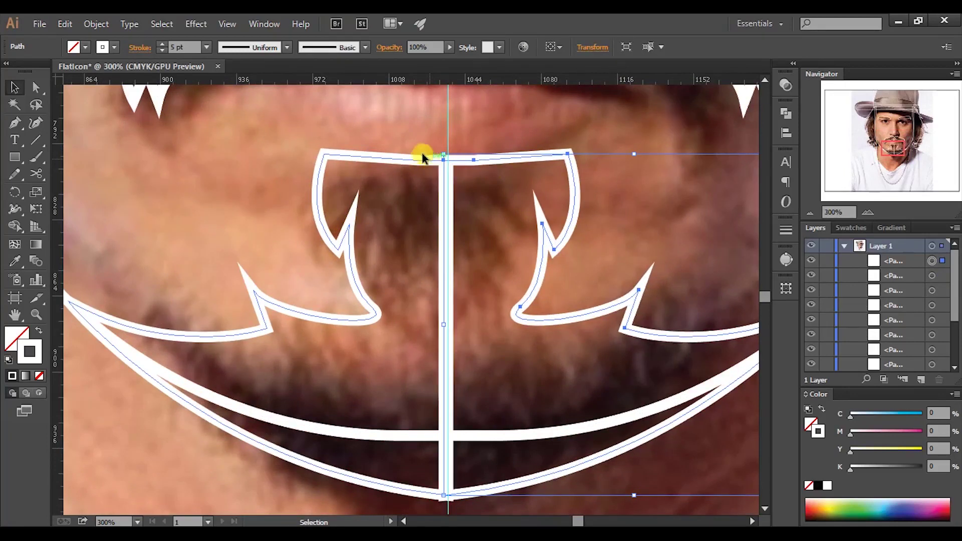
Select both beard halves and unite them into a single shape with Pathfinder.
{"action": "left_click", "coordinate": [392, 492]}
{"action": "left_click", "coordinate": [486, 490], "text": "shift"}
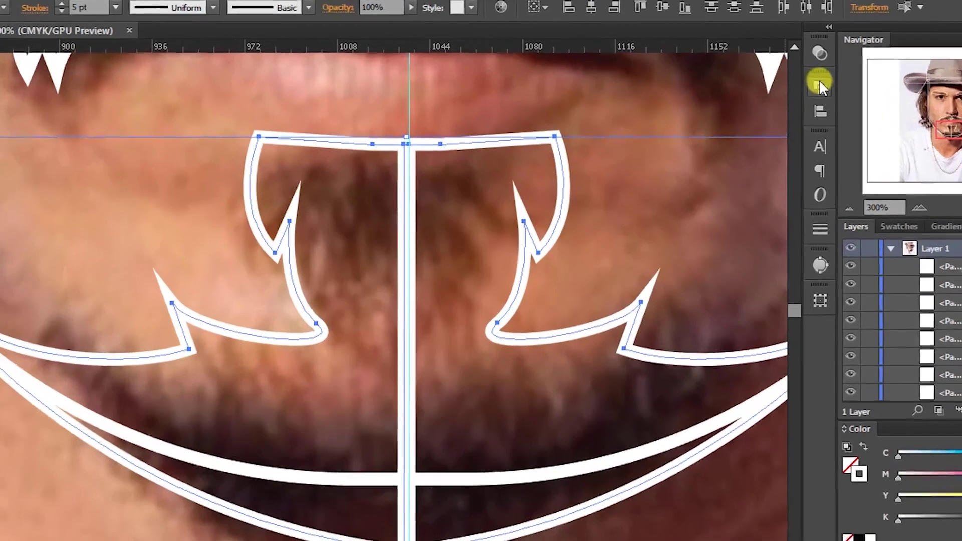
{"action": "left_click", "coordinate": [785, 113]}
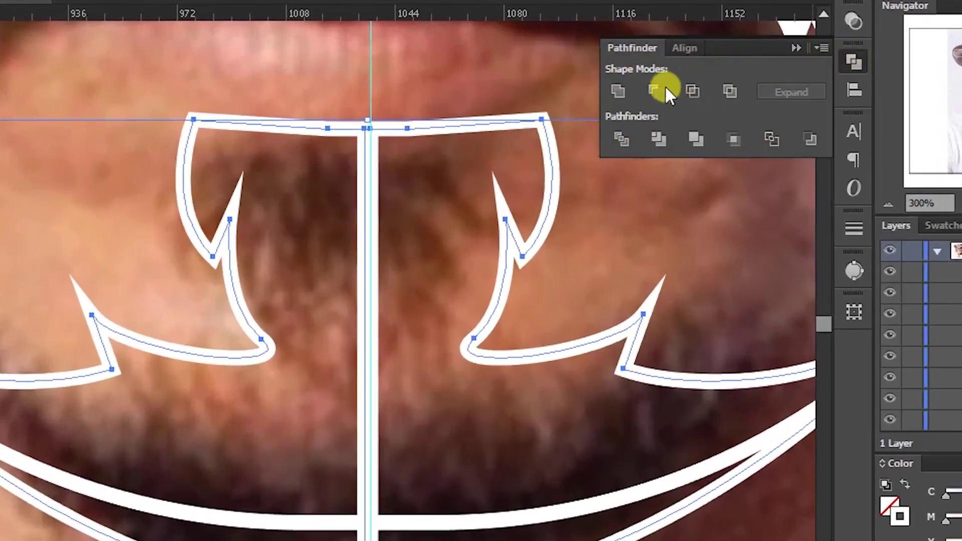
{"action": "left_click", "coordinate": [619, 89]}
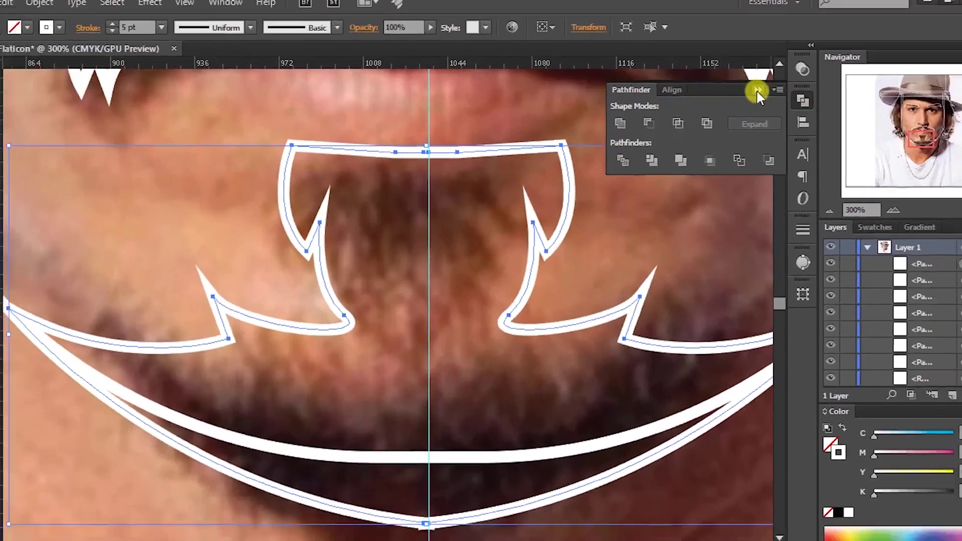
{"action": "left_click", "coordinate": [756, 89]}
Draw a small flat ellipse over the left-hand nostril, give it a white fill without stroke, and tilt it along the nostril.
{"action": "scroll", "coordinate": [430, 254], "scroll_direction": "down", "scroll_amount": 1}
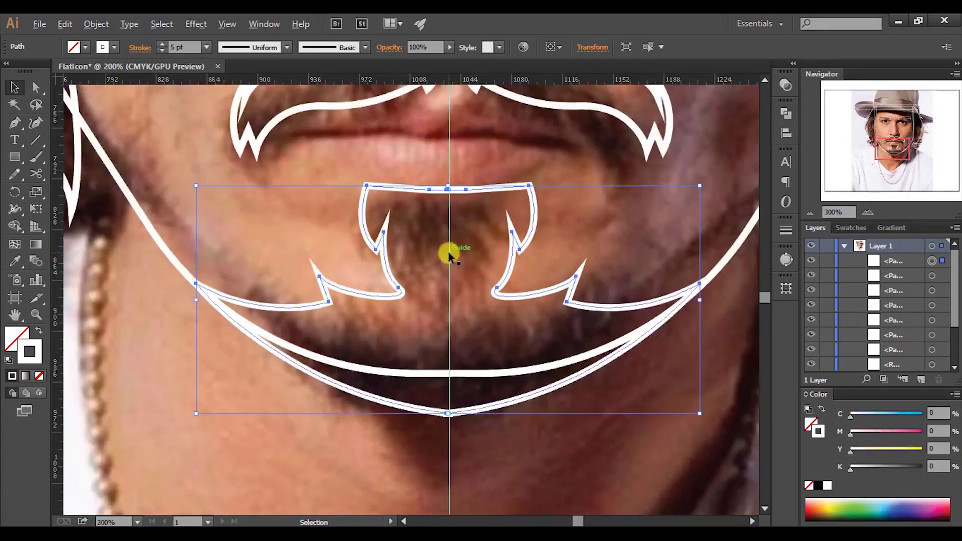
{"action": "scroll", "coordinate": [449, 254], "scroll_direction": "down", "scroll_amount": 3}
{"action": "left_click", "coordinate": [416, 385]}
{"action": "left_click_drag", "start_coordinate": [527, 166], "coordinate": [496, 215]}
{"action": "scroll", "coordinate": [426, 216], "scroll_direction": "up", "scroll_amount": 4}
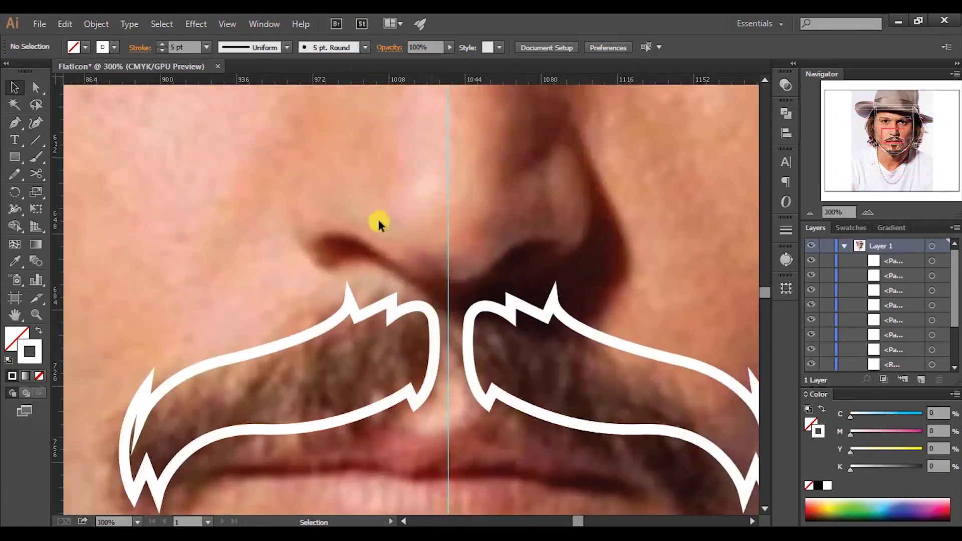
{"action": "left_click_drag", "start_coordinate": [17, 161], "coordinate": [60, 193]}
{"action": "scroll", "coordinate": [353, 242], "scroll_direction": "up", "scroll_amount": 1}
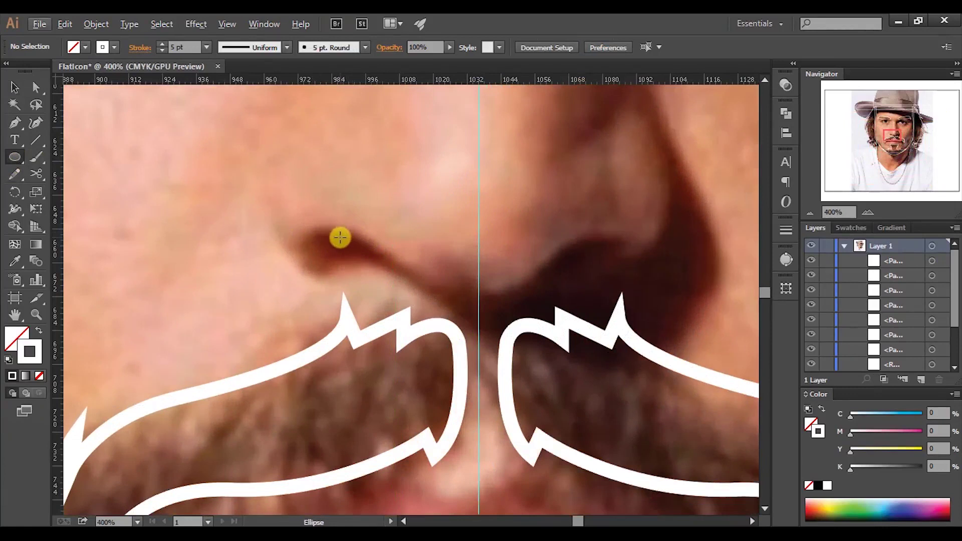
{"action": "left_click_drag", "start_coordinate": [340, 245], "coordinate": [372, 257]}
{"action": "left_click", "coordinate": [38, 330]}
{"action": "left_click", "coordinate": [15, 87]}
{"action": "left_click_drag", "start_coordinate": [380, 231], "coordinate": [380, 245]}
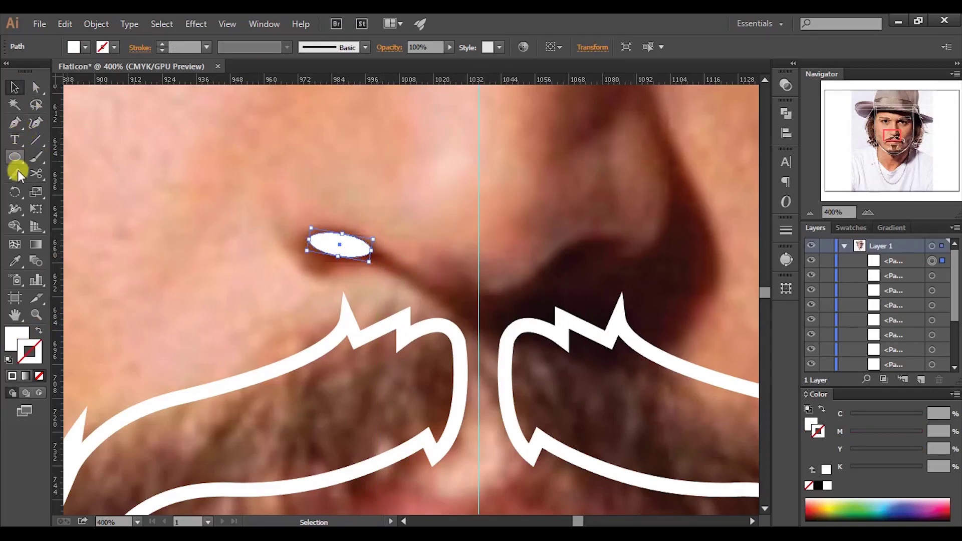
With a white stroke and no fill, trace the nose base from the centre guide through the nostril ellipse up to the outer nostril wing.
{"action": "left_click", "coordinate": [16, 123]}
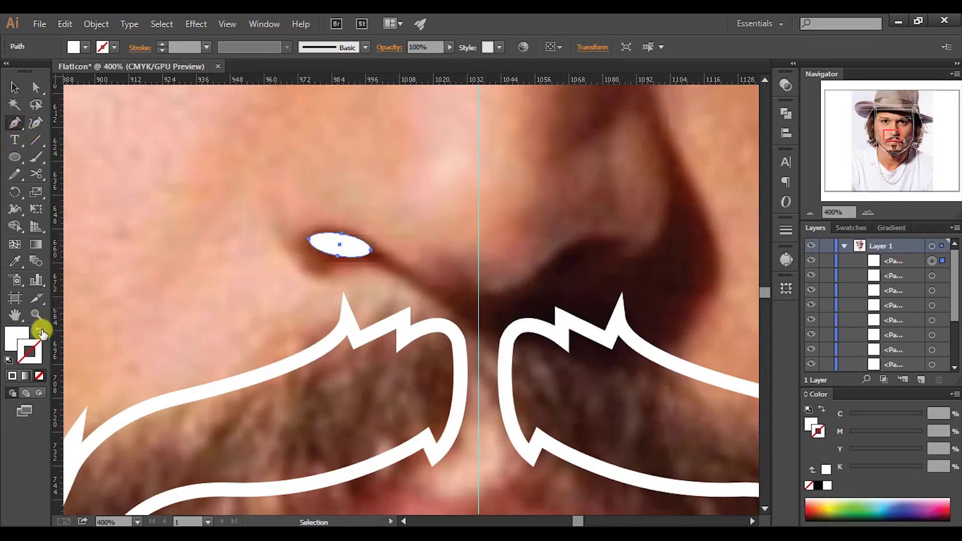
{"action": "left_click", "coordinate": [38, 330]}
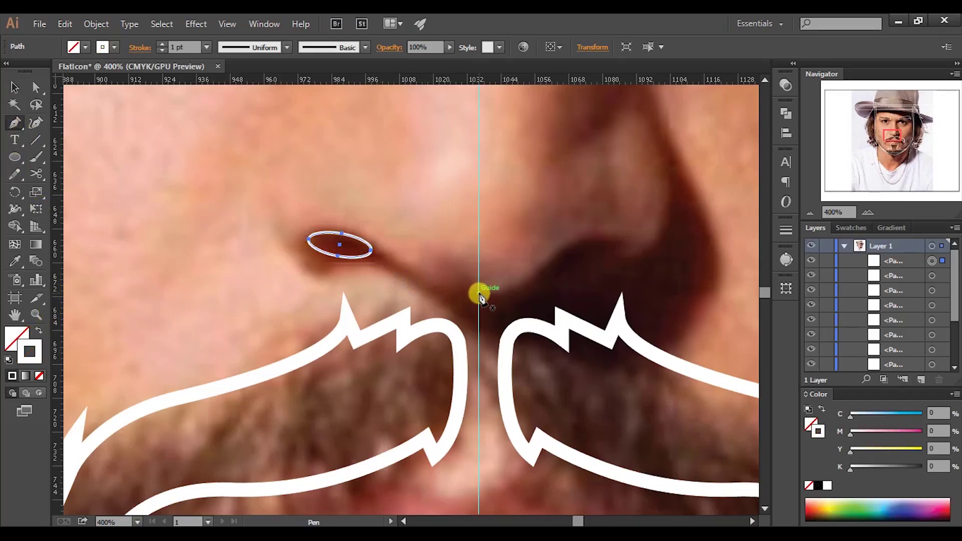
{"action": "scroll", "coordinate": [468, 287], "scroll_direction": "up", "scroll_amount": 1}
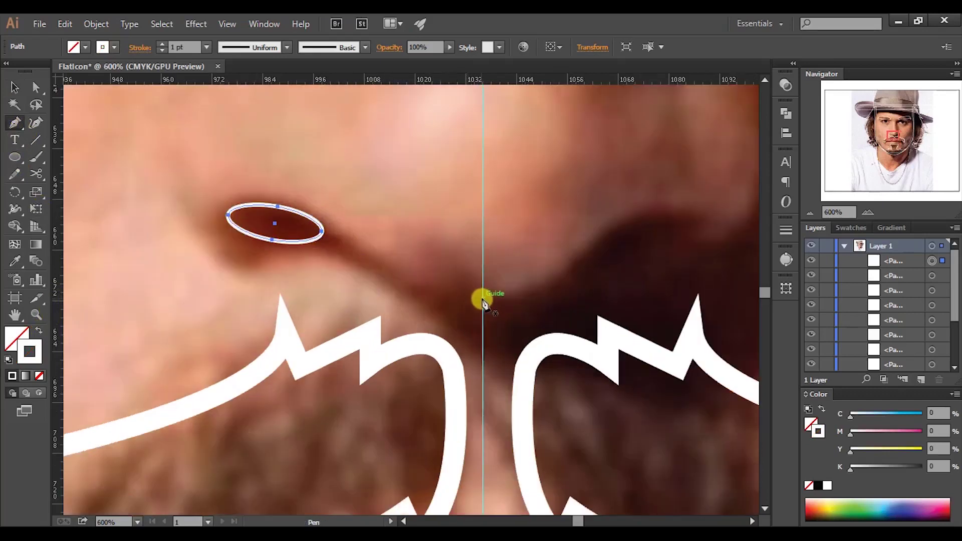
{"action": "left_click", "coordinate": [483, 301]}
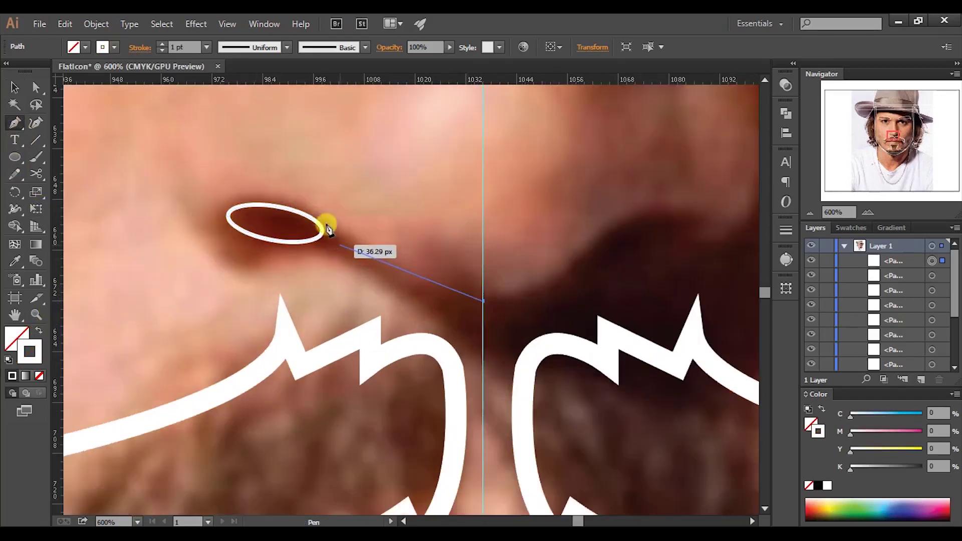
{"action": "left_click_drag", "start_coordinate": [281, 192], "coordinate": [276, 197]}
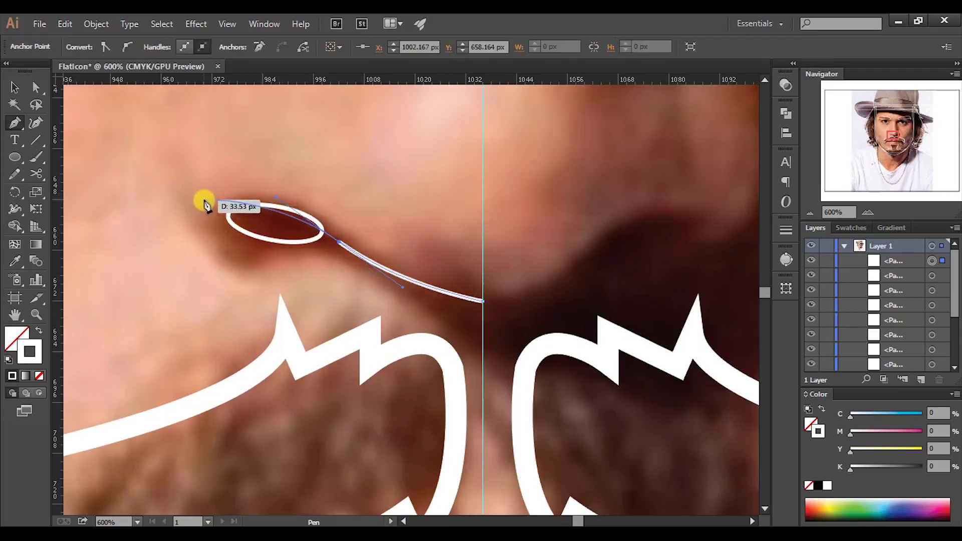
{"action": "left_click", "coordinate": [238, 216]}
{"action": "left_click_drag", "start_coordinate": [217, 202], "coordinate": [296, 312]}
{"action": "left_click_drag", "start_coordinate": [241, 243], "coordinate": [238, 218]}
{"action": "mouse_move", "coordinate": [228, 169]}
{"action": "left_mouse_down"}
{"action": "mouse_move", "coordinate": [230, 161]}
{"action": "mouse_move", "coordinate": [220, 163]}
{"action": "mouse_move", "coordinate": [230, 165]}
{"action": "left_mouse_up"}
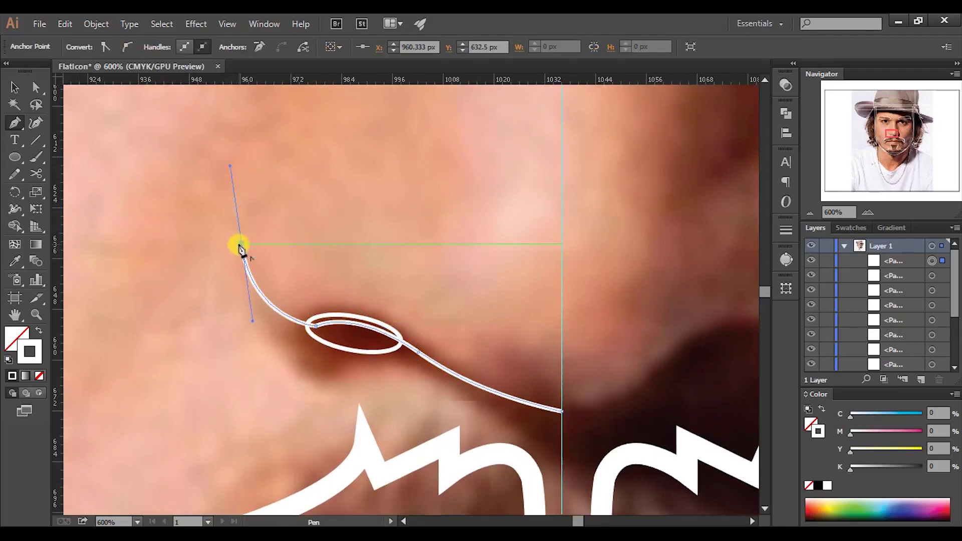
Continue the nose path down around the nostril wing to the centre guide and close it as a half-nose shape.
{"action": "left_click_drag", "start_coordinate": [245, 343], "coordinate": [230, 229]}
{"action": "left_click_drag", "start_coordinate": [317, 282], "coordinate": [343, 288]}
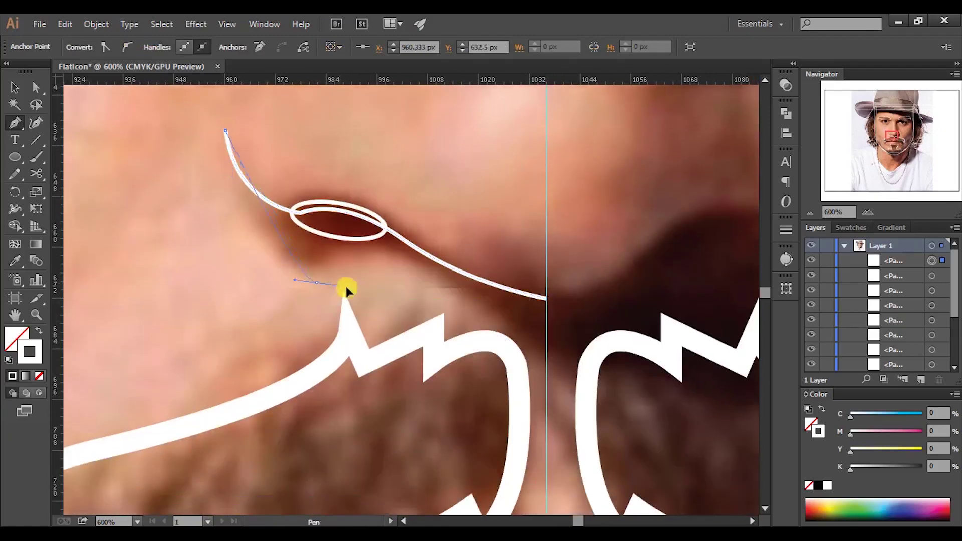
{"action": "left_click_drag", "start_coordinate": [416, 313], "coordinate": [626, 369]}
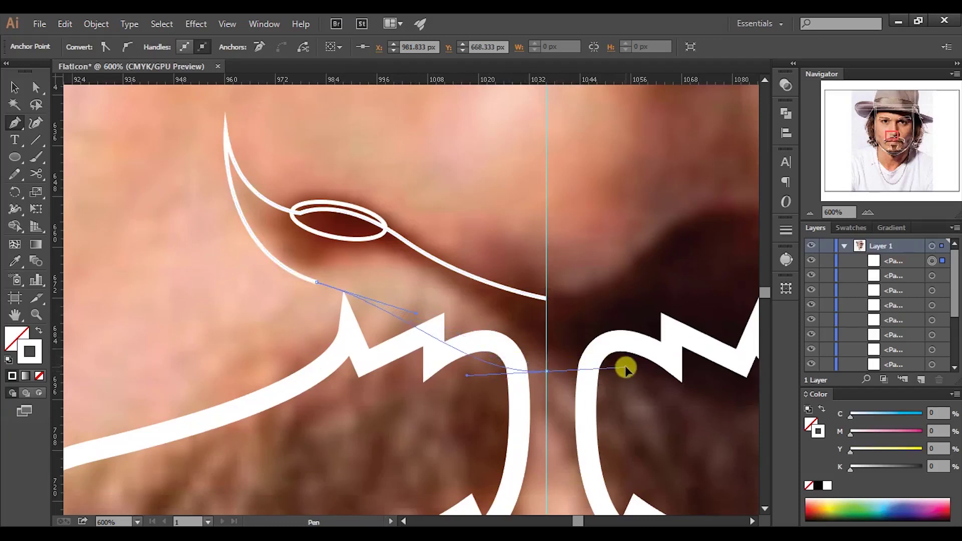
{"action": "left_click_drag", "start_coordinate": [547, 371], "coordinate": [552, 376]}
{"action": "left_click", "coordinate": [547, 372]}
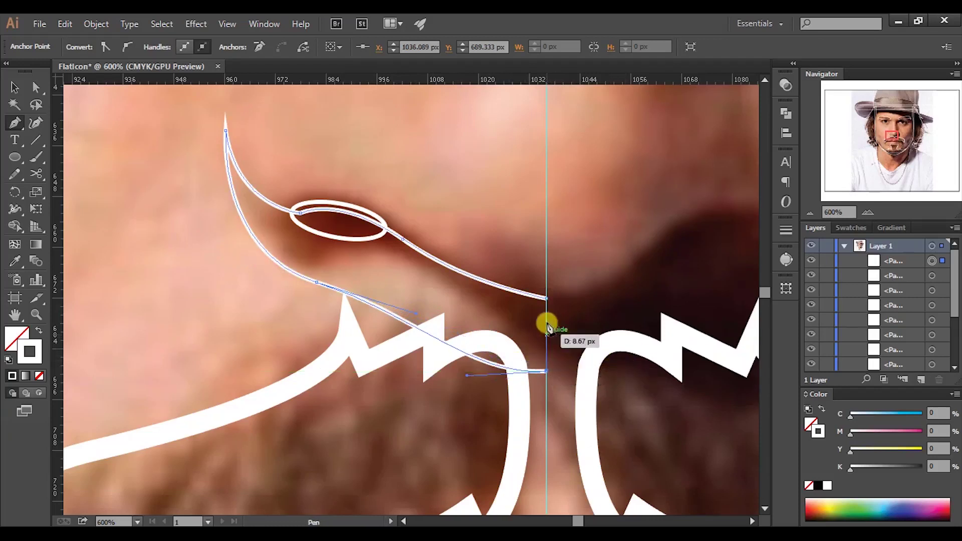
{"action": "left_click", "coordinate": [547, 298]}
Bring the nostril ellipse in front of the nose outline and swap its stroke for a white fill.
{"action": "left_click", "coordinate": [15, 88]}
{"action": "left_click", "coordinate": [366, 205]}
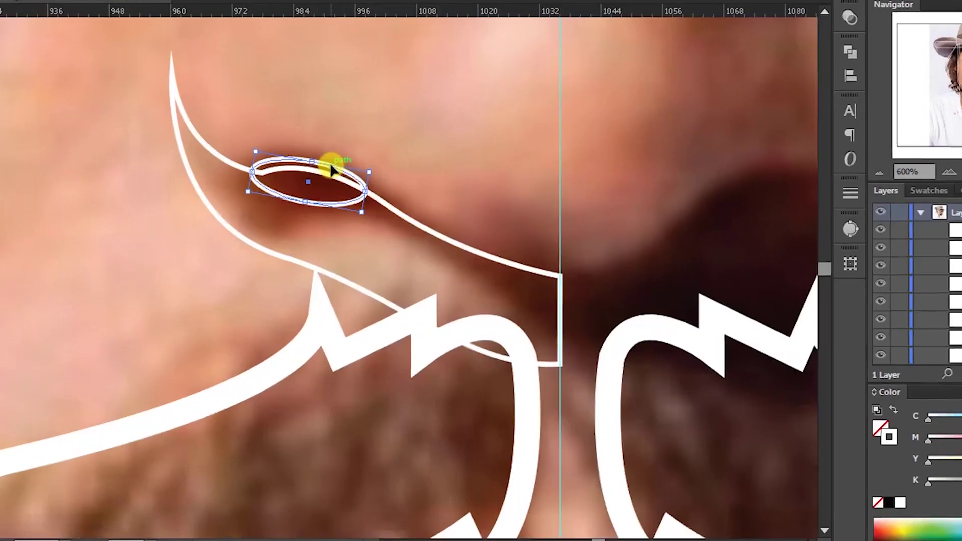
{"action": "right_click", "coordinate": [358, 208]}
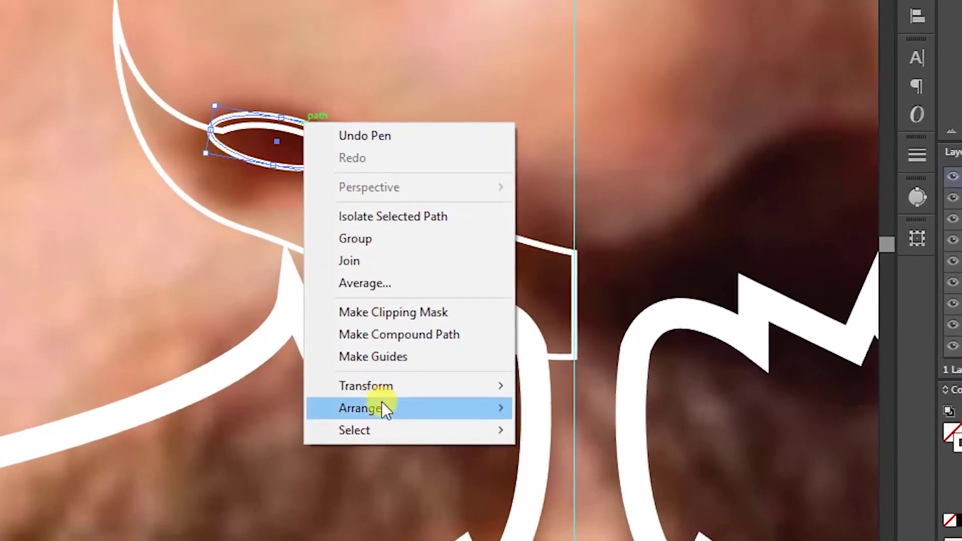
{"action": "mouse_move", "coordinate": [382, 402]}
{"action": "left_click", "coordinate": [530, 407]}
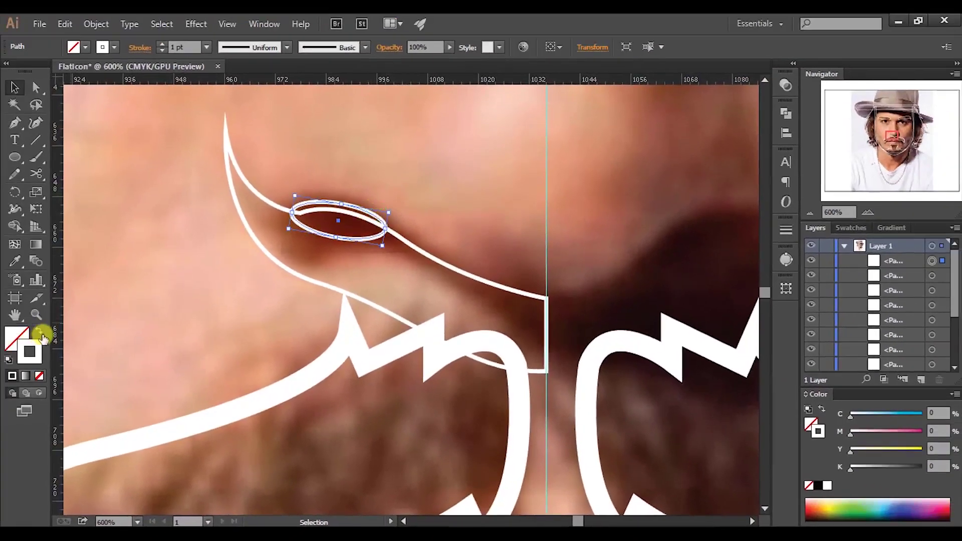
{"action": "left_click", "coordinate": [39, 332]}
Select the nostril ellipse and the half-nose outline together and make a copy reflected on the vertical axis.
{"action": "mouse_move", "coordinate": [404, 176]}
{"action": "left_mouse_down"}
{"action": "mouse_move", "coordinate": [332, 259]}
{"action": "mouse_move", "coordinate": [323, 245]}
{"action": "left_mouse_up"}
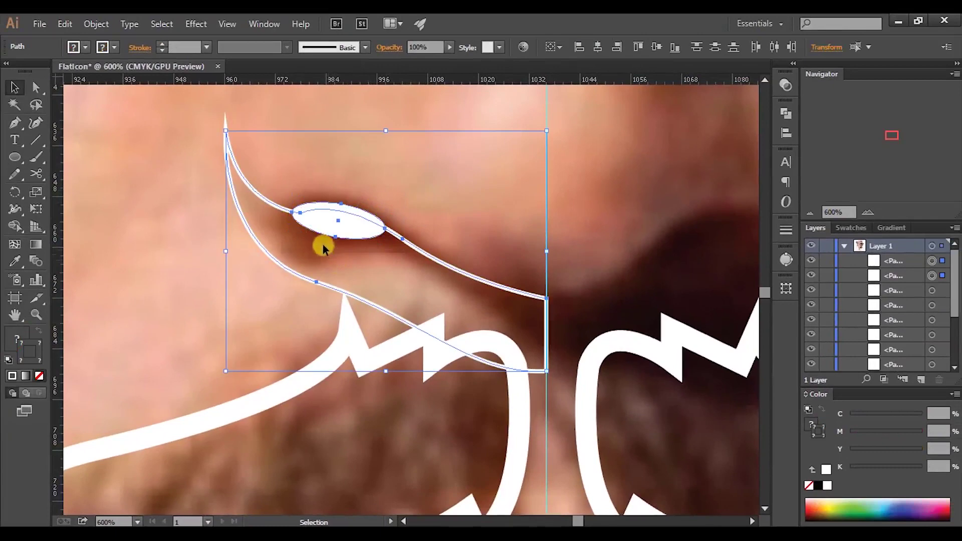
{"action": "right_click", "coordinate": [328, 231]}
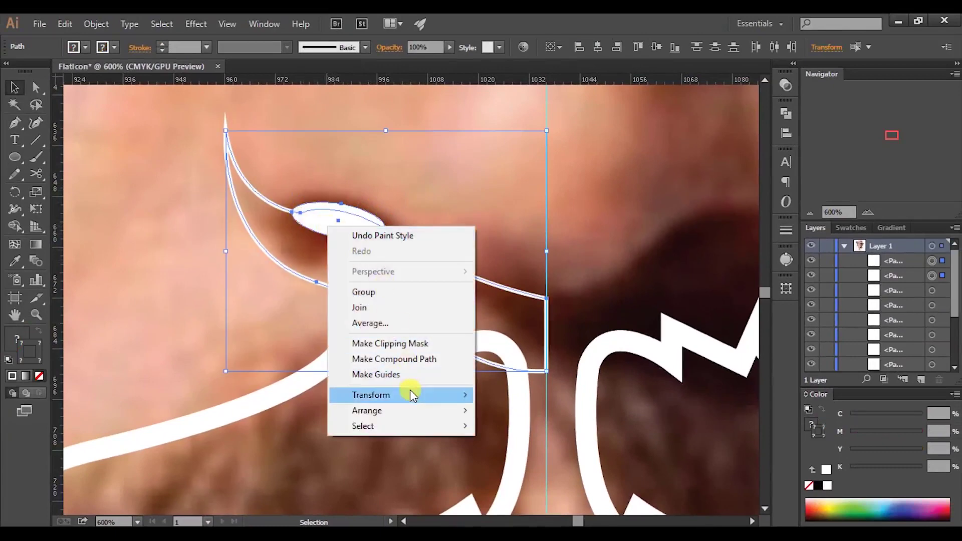
{"action": "mouse_move", "coordinate": [409, 394]}
{"action": "left_click", "coordinate": [536, 446]}
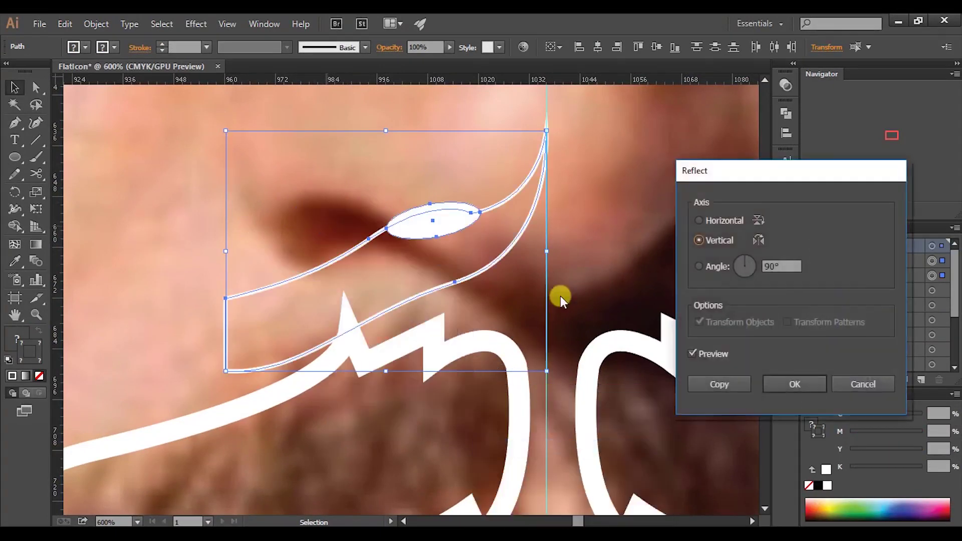
{"action": "left_click", "coordinate": [733, 382]}
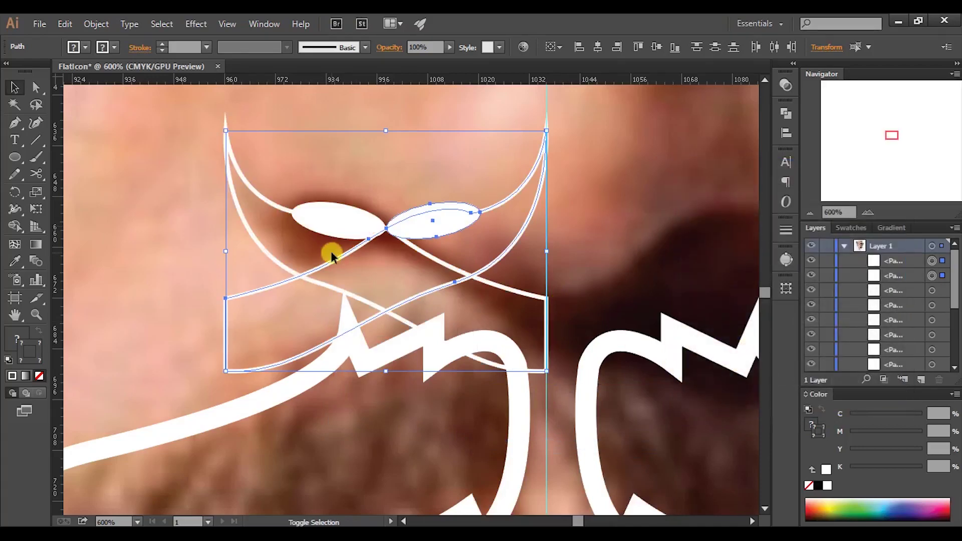
Nudge the mirrored nose half and nostril across the guide until the two nose halves slightly overlap.
{"action": "key", "text": "shift+Right"}
{"action": "key", "text": "shift+Right"}
{"action": "key", "text": "shift+Right"}
{"action": "key", "text": "shift+Right"}
{"action": "key", "text": "shift+Right"}
{"action": "key", "text": "shift+Right"}
{"action": "key", "text": "shift+Right"}
{"action": "key", "text": "Right"}
{"action": "key", "text": "Right"}
{"action": "key", "text": "Right"}
{"action": "key", "text": "Right"}
{"action": "key", "text": "space"}
{"action": "left_click_drag", "start_coordinate": [617, 243], "coordinate": [476, 255]}
{"action": "left_click", "coordinate": [477, 236]}
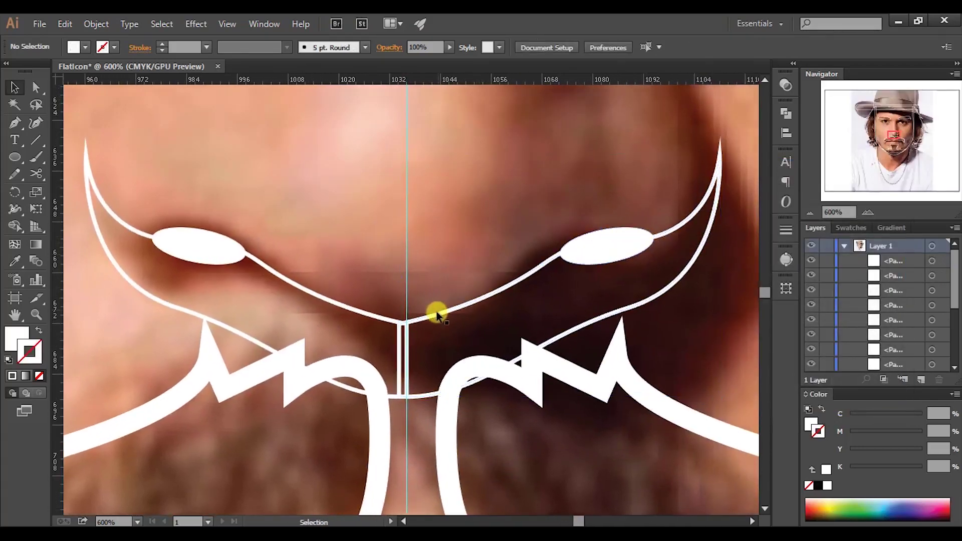
Select only the two nose outlines and unite them into a single shape with Pathfinder.
{"action": "left_click", "coordinate": [433, 316]}
{"action": "left_click", "coordinate": [378, 315], "text": "shift"}
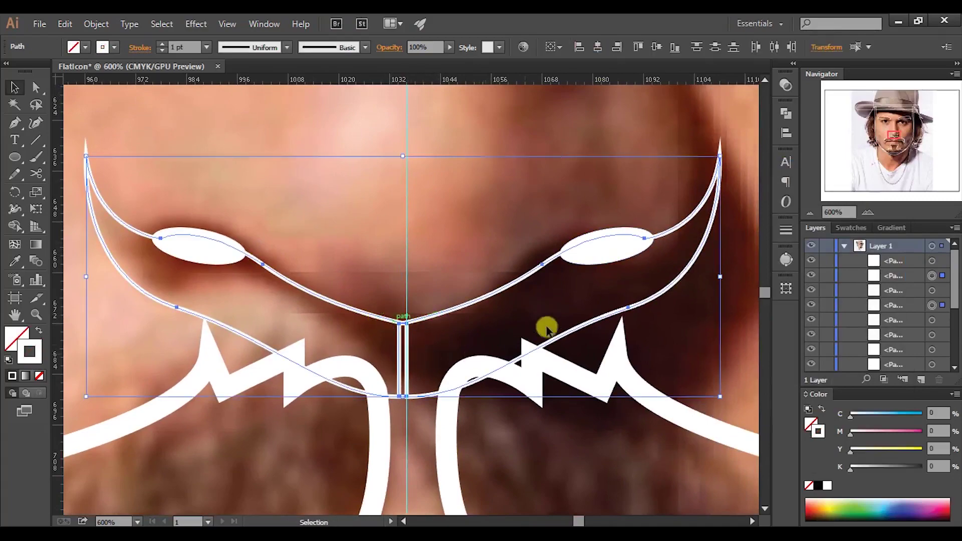
{"action": "left_click", "coordinate": [783, 115]}
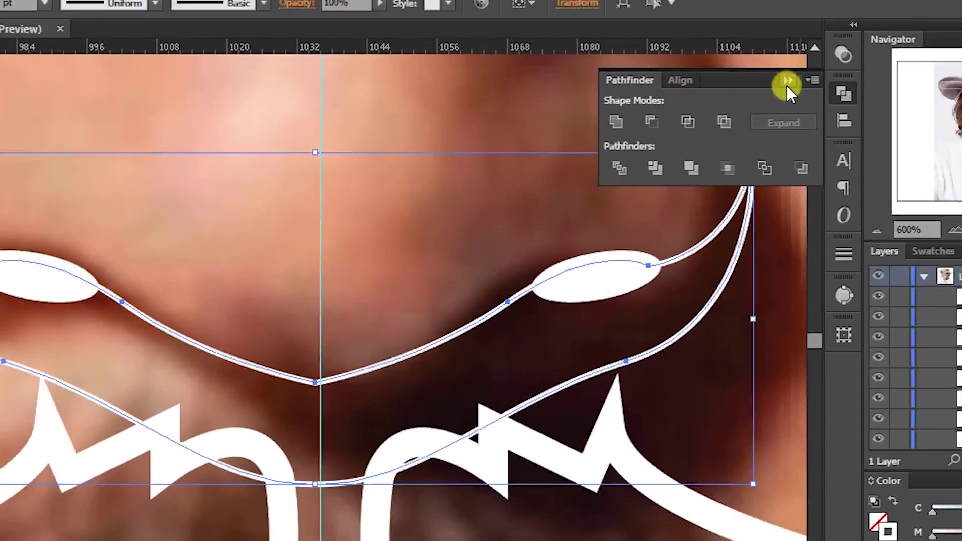
{"action": "left_click", "coordinate": [818, 63]}
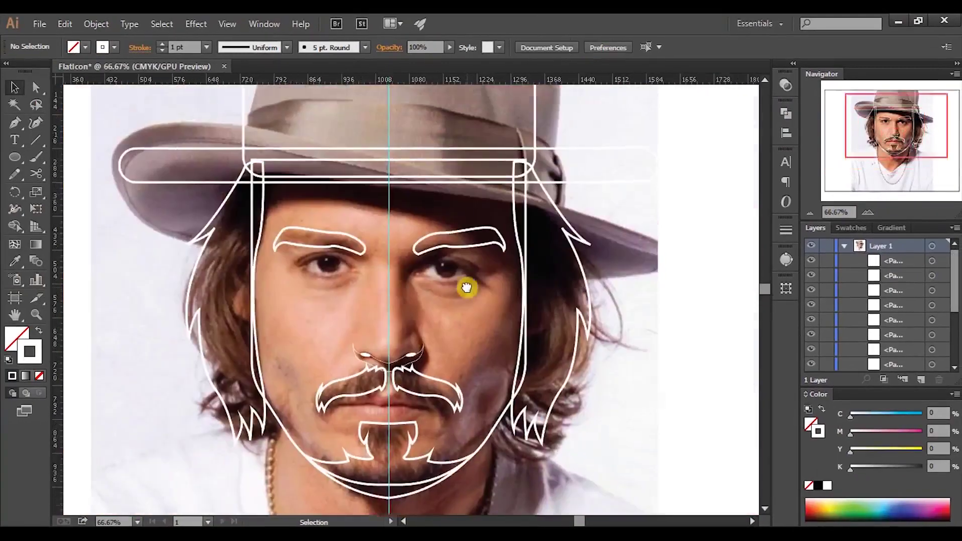
Draw a closed half-neck outline with the Pen tool from the chin down the guide to the collar, out to the shoulder and up to the jaw.
{"action": "left_click", "coordinate": [845, 245]}
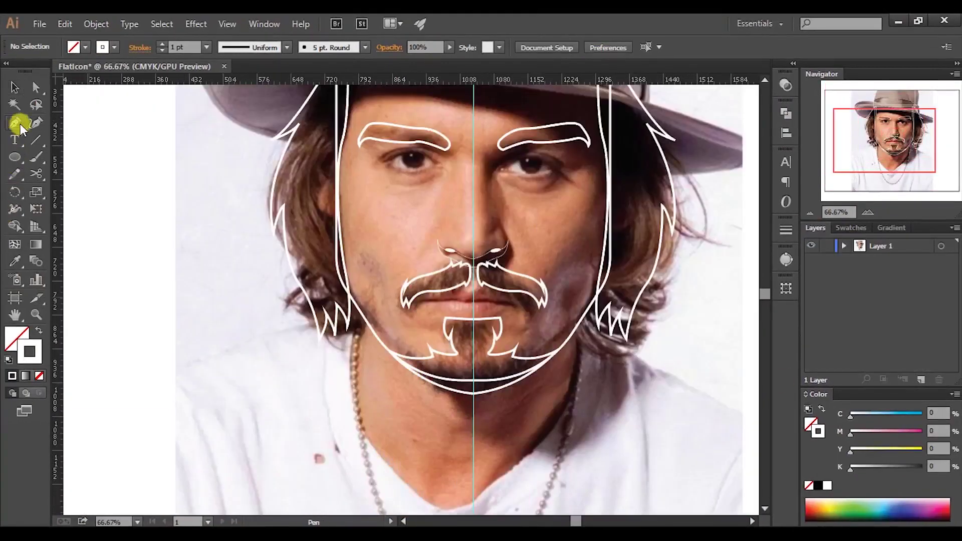
{"action": "left_click_drag", "start_coordinate": [405, 409], "coordinate": [397, 317]}
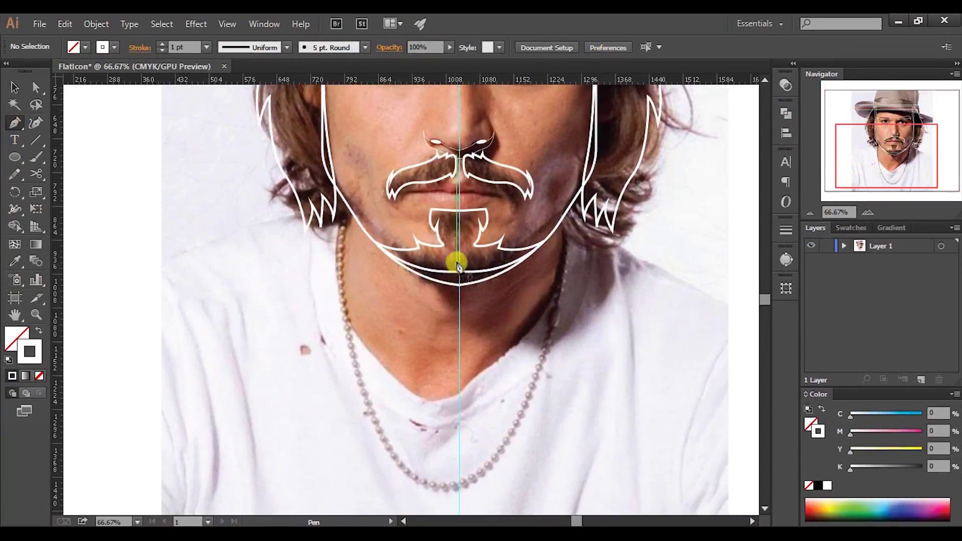
{"action": "left_click", "coordinate": [459, 259]}
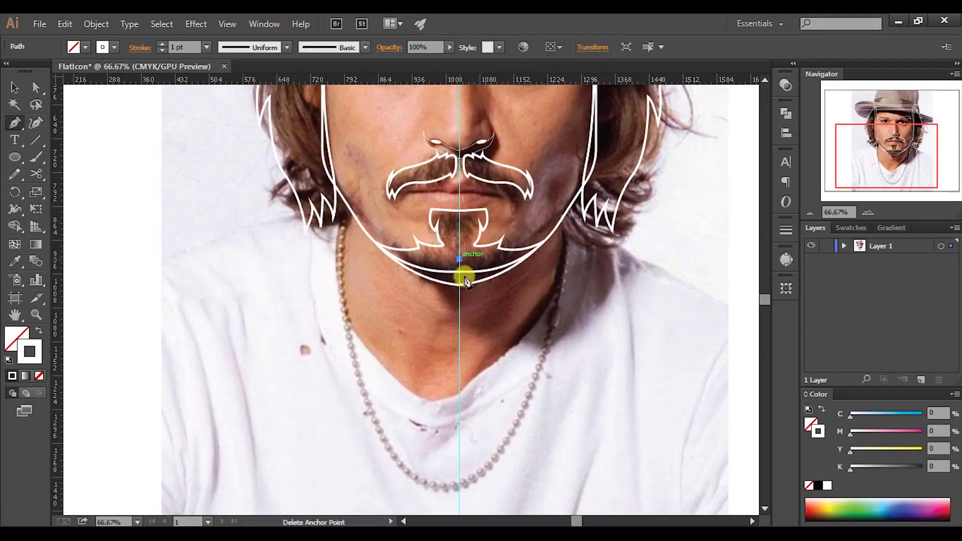
{"action": "left_click", "coordinate": [459, 423]}
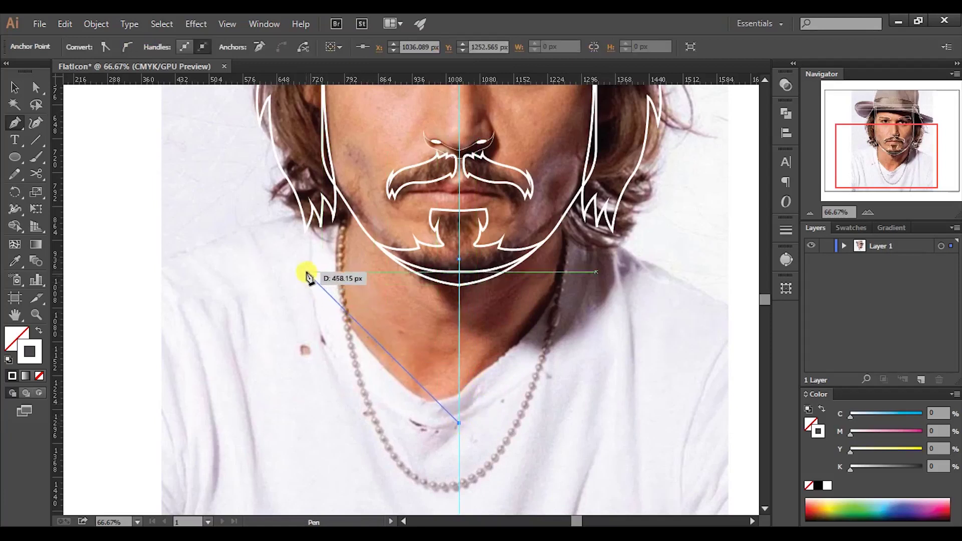
{"action": "left_click_drag", "start_coordinate": [297, 260], "coordinate": [347, 216]}
{"action": "left_click", "coordinate": [344, 181]}
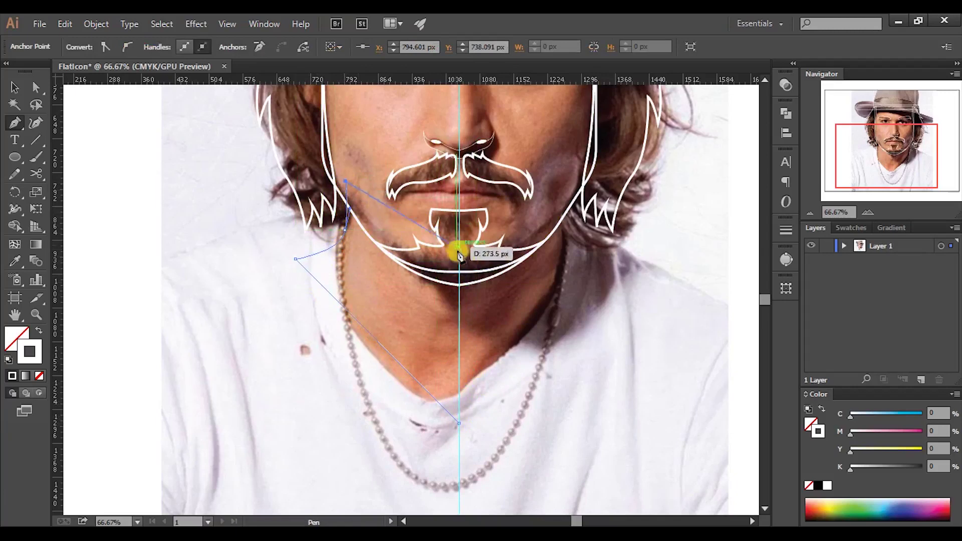
{"action": "left_click", "coordinate": [459, 261]}
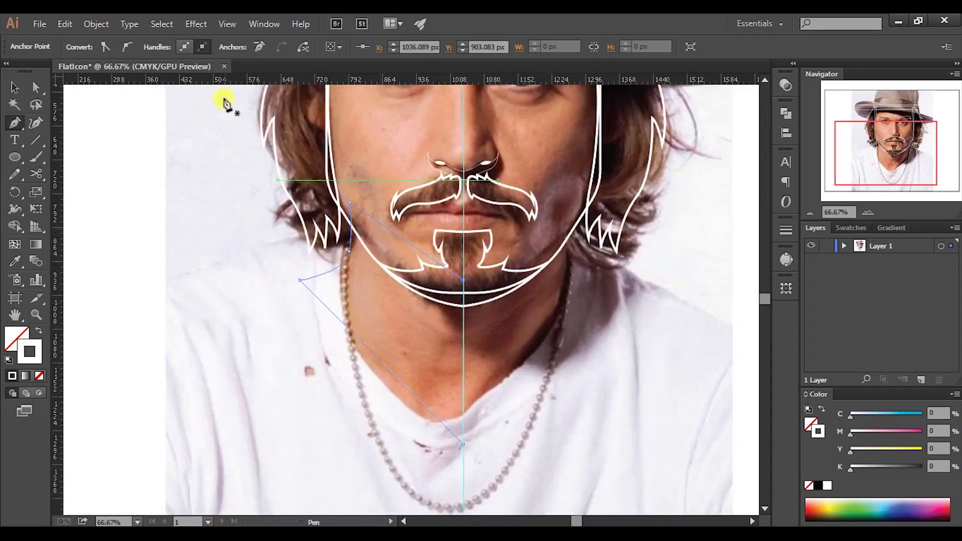
Set the half-neck outline's stroke weight to 5 pt.
{"action": "left_click", "coordinate": [15, 87]}
{"action": "left_click", "coordinate": [339, 263]}
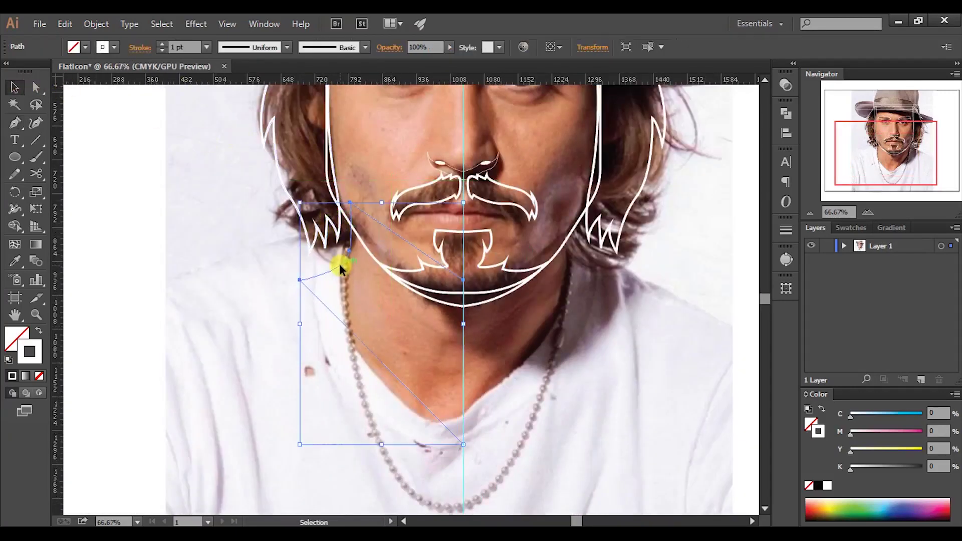
{"action": "left_click", "coordinate": [161, 43]}
{"action": "left_click", "coordinate": [161, 44]}
{"action": "left_click", "coordinate": [161, 44]}
{"action": "left_click", "coordinate": [161, 43]}
{"action": "left_click", "coordinate": [199, 170]}
{"action": "scroll", "coordinate": [342, 249], "scroll_direction": "up", "scroll_amount": 1}
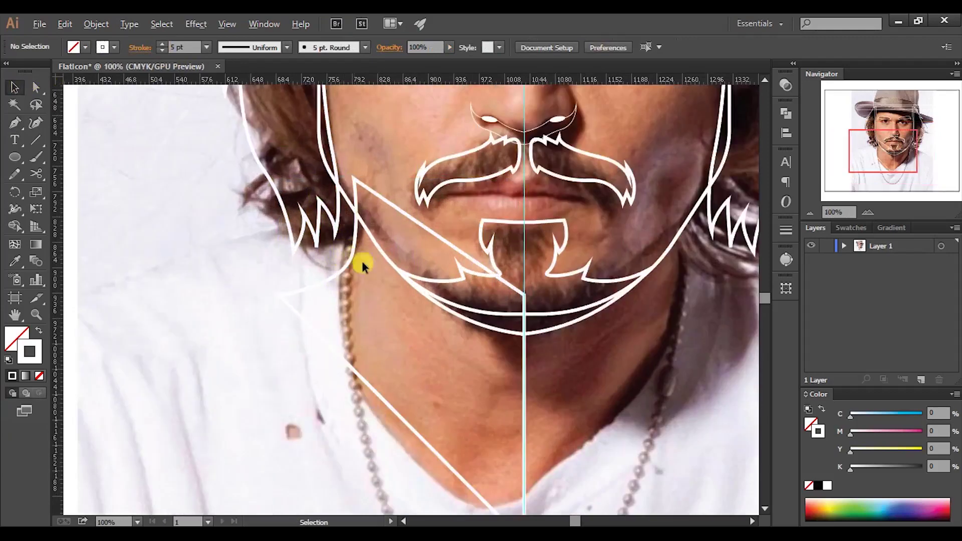
{"action": "left_click_drag", "start_coordinate": [431, 360], "coordinate": [395, 372]}
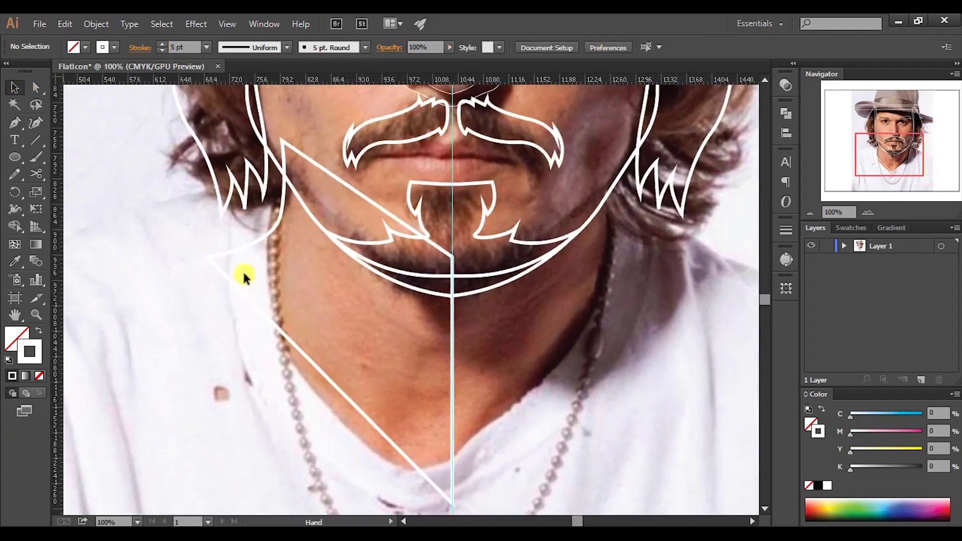
Select the half-neck outline and make a copy reflected on the vertical axis.
{"action": "left_click", "coordinate": [309, 353]}
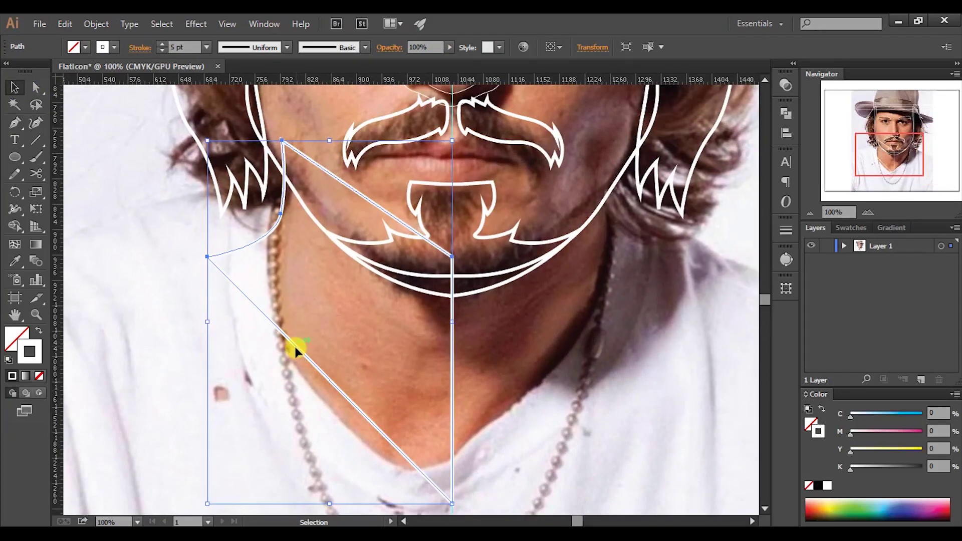
{"action": "right_click", "coordinate": [296, 347]}
{"action": "mouse_move", "coordinate": [334, 322]}
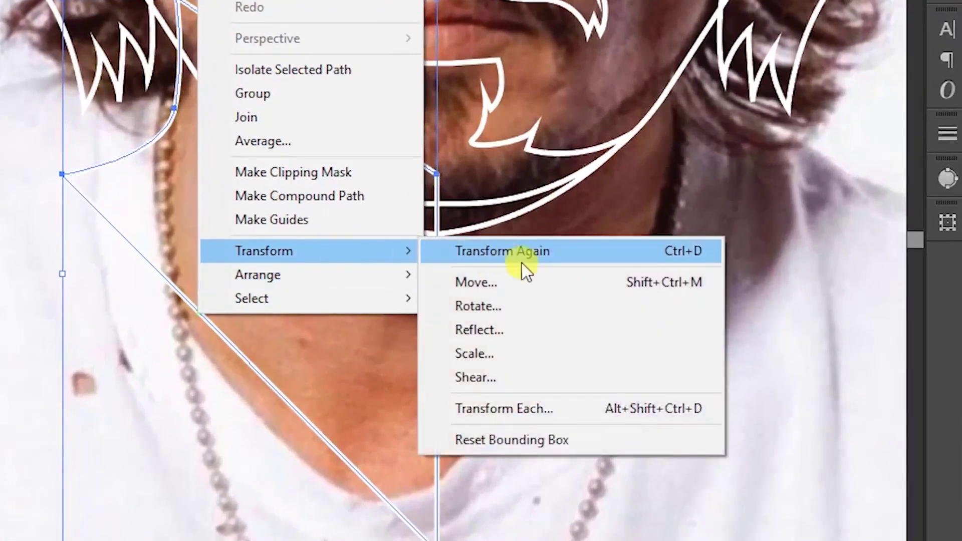
{"action": "left_click", "coordinate": [528, 331]}
{"action": "left_click", "coordinate": [854, 370]}
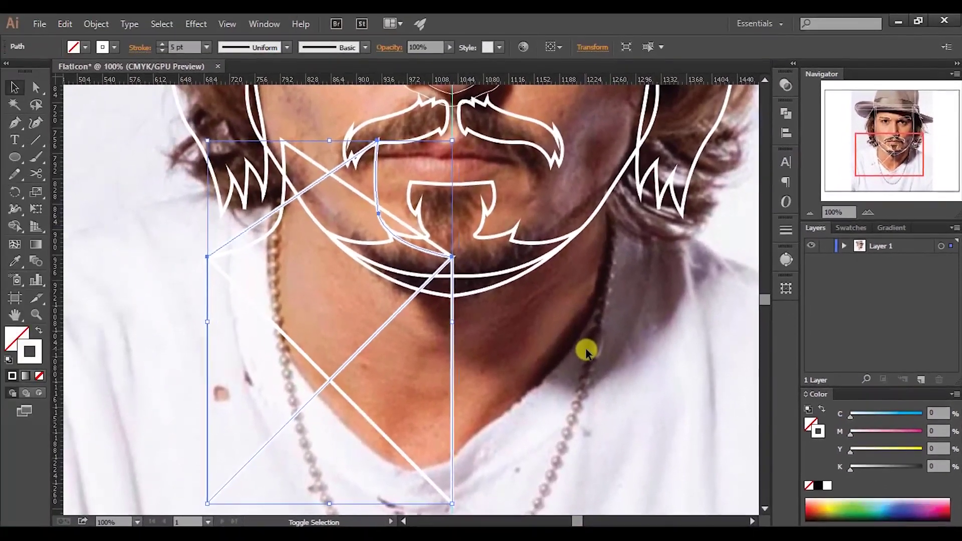
Nudge the mirrored neck half across the centre guide until it slightly overlaps the original half.
{"action": "key", "text": "shift+Right"}
{"action": "key", "text": "shift+Right"}
{"action": "key", "text": "shift+Right"}
{"action": "key", "text": "shift+Right"}
{"action": "key", "text": "shift+Right"}
{"action": "key", "text": "shift+Right"}
{"action": "key", "text": "shift+Right"}
{"action": "key", "text": "shift+Right"}
{"action": "key", "text": "shift+Right"}
{"action": "key", "text": "shift+Right"}
{"action": "key", "text": "shift+Right"}
{"action": "key", "text": "shift+Right"}
{"action": "key", "text": "shift+Right"}
{"action": "key", "text": "shift+Right"}
{"action": "key", "text": "shift+Right"}
{"action": "key", "text": "shift+Right"}
{"action": "key", "text": "shift+Right"}
{"action": "key", "text": "shift+Right"}
{"action": "key", "text": "shift+Right"}
{"action": "key", "text": "shift+Right"}
{"action": "key", "text": "shift+Right"}
{"action": "key", "text": "shift+Right"}
{"action": "key", "text": "shift+Right"}
{"action": "key", "text": "shift+Right"}
{"action": "key", "text": "shift+Right"}
{"action": "key", "text": "shift+Right"}
{"action": "key", "text": "shift+Right"}
{"action": "key", "text": "shift+Right"}
{"action": "key", "text": "shift+Right"}
{"action": "key", "text": "shift+Right"}
{"action": "key", "text": "shift+Right"}
{"action": "key", "text": "shift+Right"}
{"action": "key", "text": "shift+Right"}
{"action": "key", "text": "shift+Right"}
Select both neck halves and unite them into a single shape with Pathfinder.
{"action": "left_click", "coordinate": [380, 428], "text": "shift"}
{"action": "left_click", "coordinate": [785, 113]}
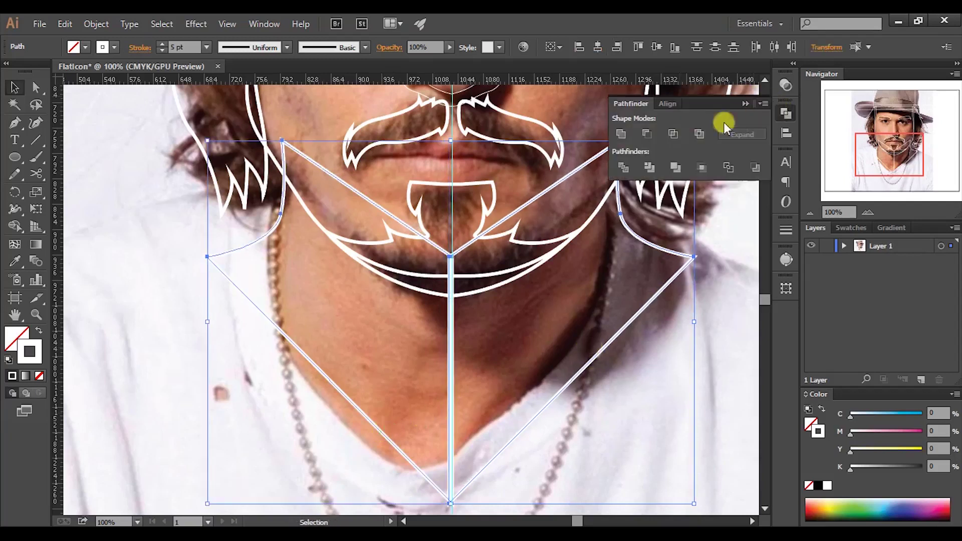
{"action": "left_click", "coordinate": [624, 132]}
Select all traced outlines of the portrait and change their stroke colour to black.
{"action": "key", "text": "ctrl+minus"}
{"action": "key", "text": "ctrl+minus"}
{"action": "key", "text": "ctrl+minus"}
{"action": "key", "text": "ctrl+minus"}
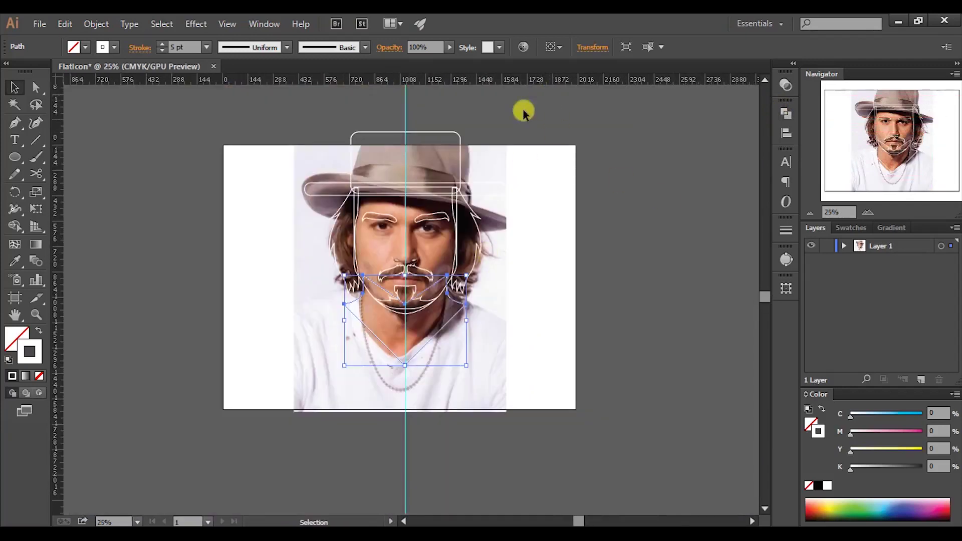
{"action": "left_click_drag", "start_coordinate": [535, 99], "coordinate": [301, 383]}
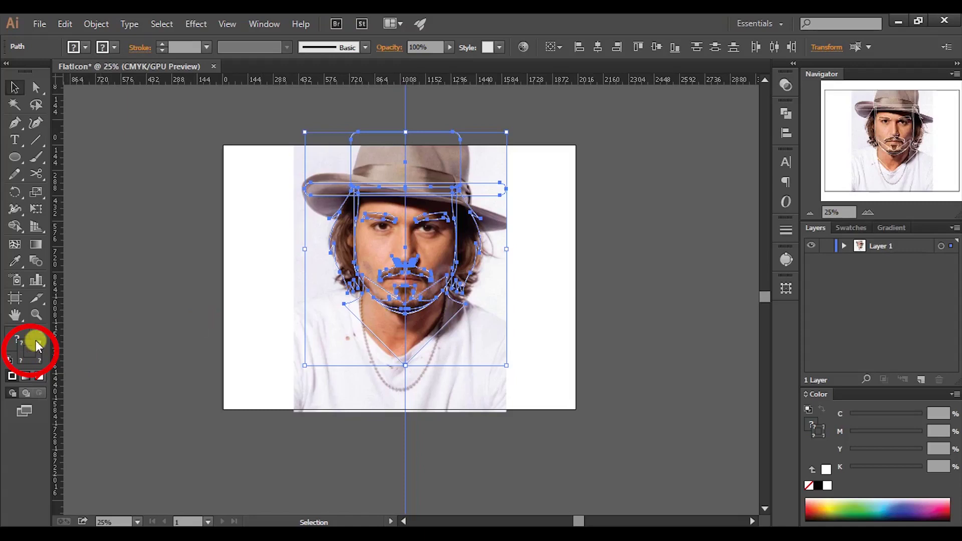
{"action": "left_click", "coordinate": [821, 486]}
{"action": "left_click", "coordinate": [554, 265]}
{"action": "scroll", "coordinate": [413, 272], "scroll_direction": "up", "scroll_amount": 2}
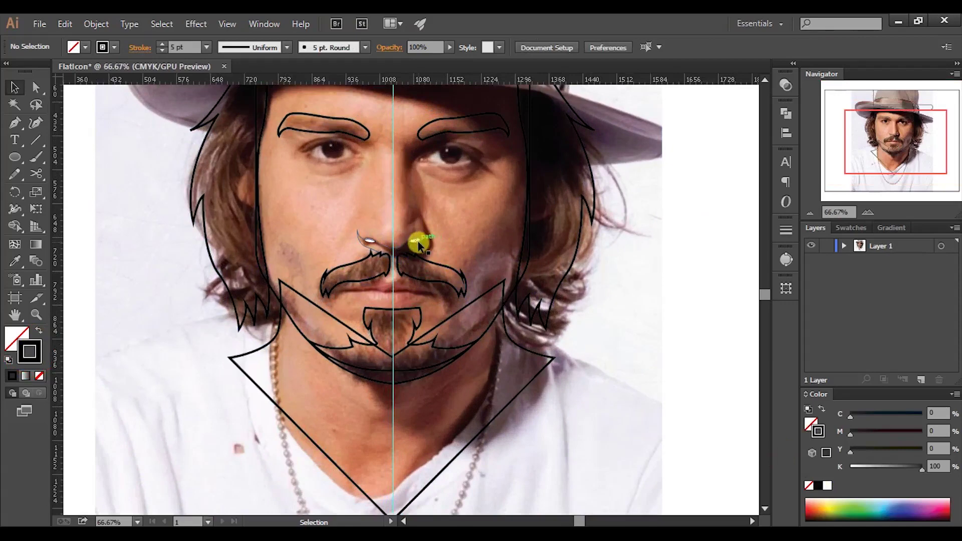
{"action": "scroll", "coordinate": [420, 243], "scroll_direction": "up", "scroll_amount": 2}
{"action": "scroll", "coordinate": [424, 244], "scroll_direction": "down", "scroll_amount": 4}
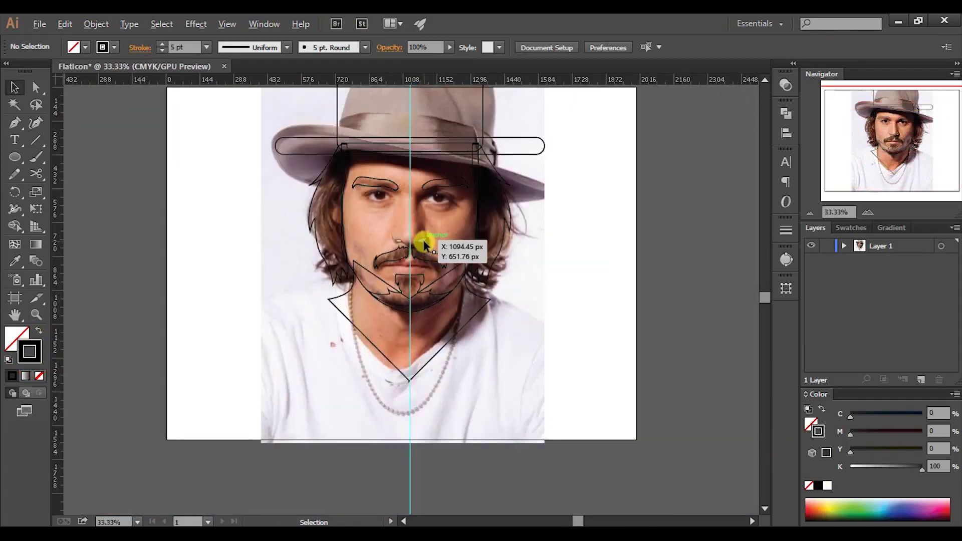
{"action": "scroll", "coordinate": [425, 238], "scroll_direction": "up", "scroll_amount": 5}
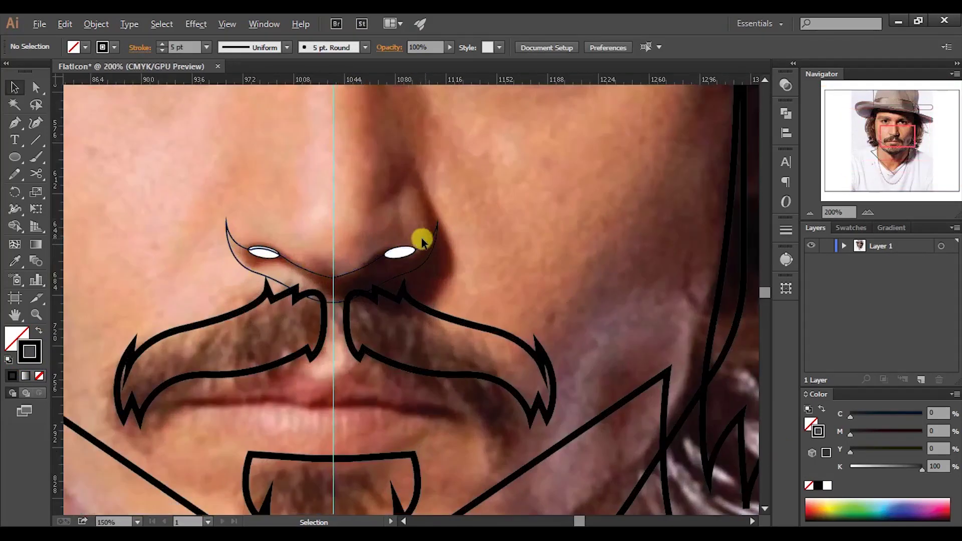
{"action": "left_click", "coordinate": [397, 254]}
{"action": "scroll", "coordinate": [397, 255], "scroll_direction": "down", "scroll_amount": 3}
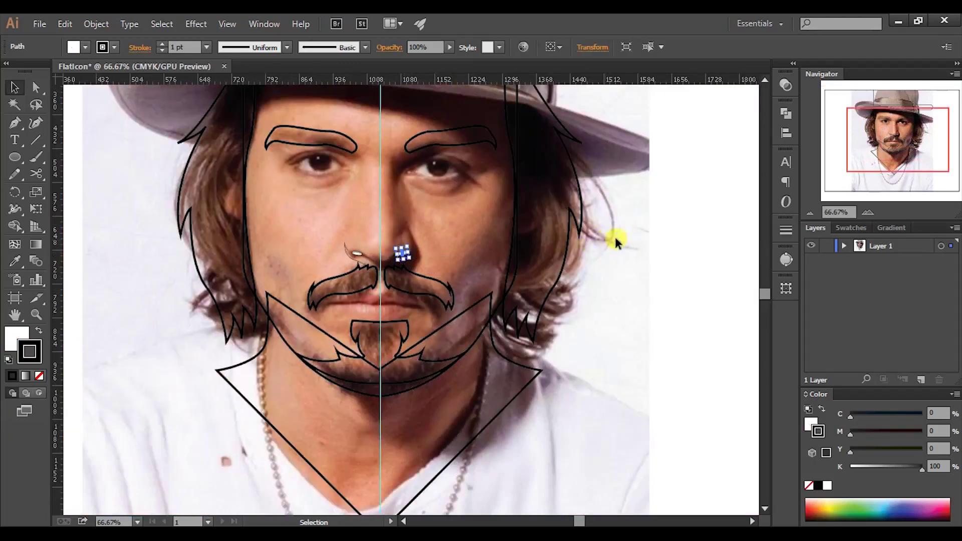
{"action": "left_click", "coordinate": [668, 228]}
{"action": "scroll", "coordinate": [668, 228], "scroll_direction": "down", "scroll_amount": 1}
{"action": "left_click_drag", "start_coordinate": [671, 232], "coordinate": [613, 229]}
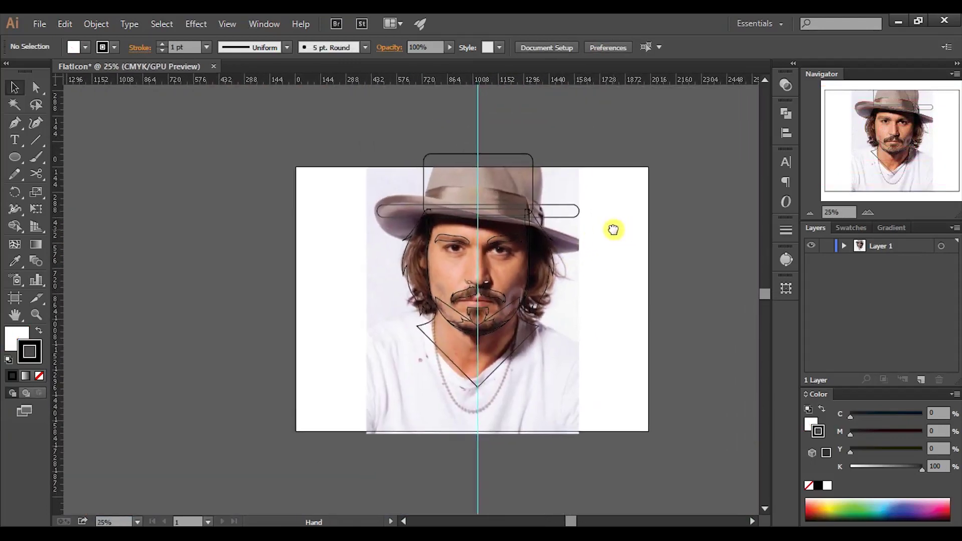
Unlock the linked reference photo in the layer's contents and place a duplicate of it beside the traced outlines.
{"action": "left_click", "coordinate": [843, 245]}
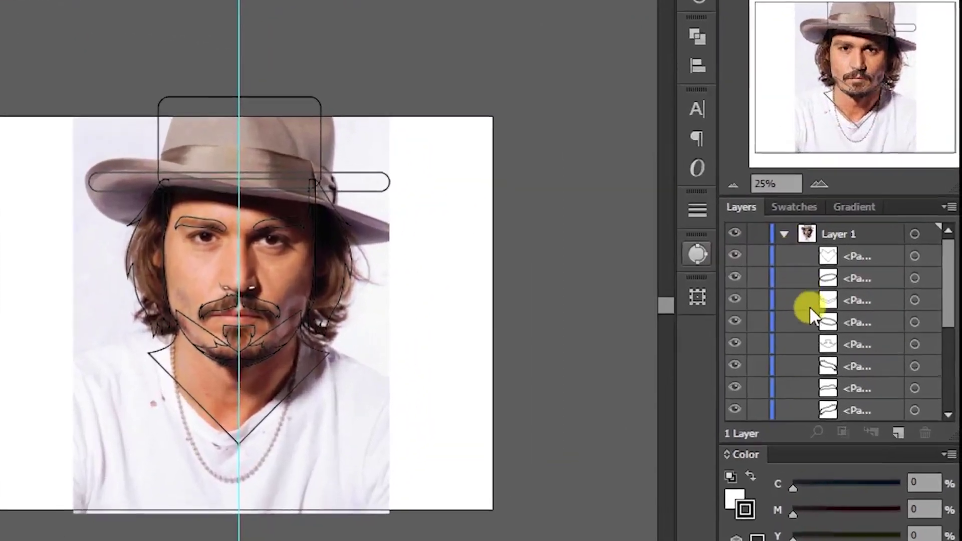
{"action": "scroll", "coordinate": [811, 312], "scroll_direction": "down", "scroll_amount": 5}
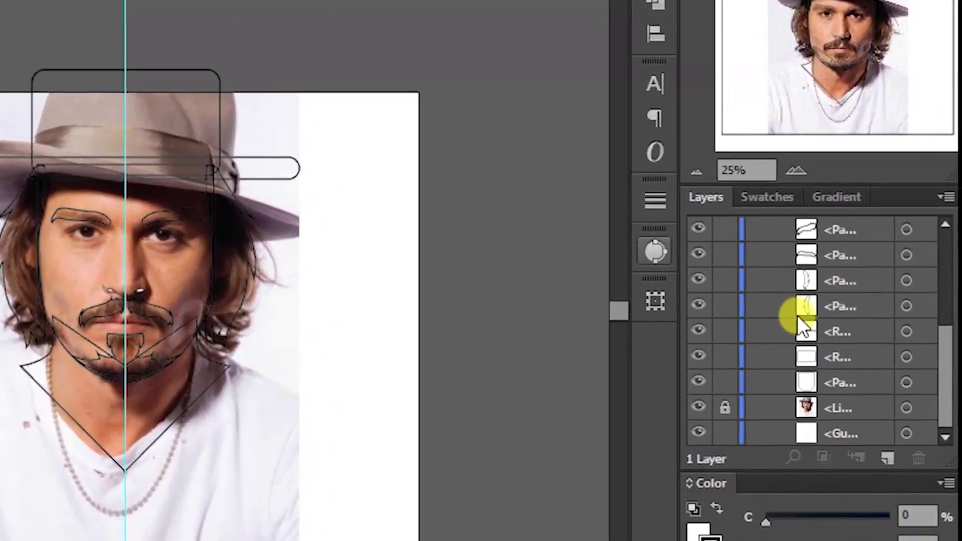
{"action": "left_click", "coordinate": [726, 409]}
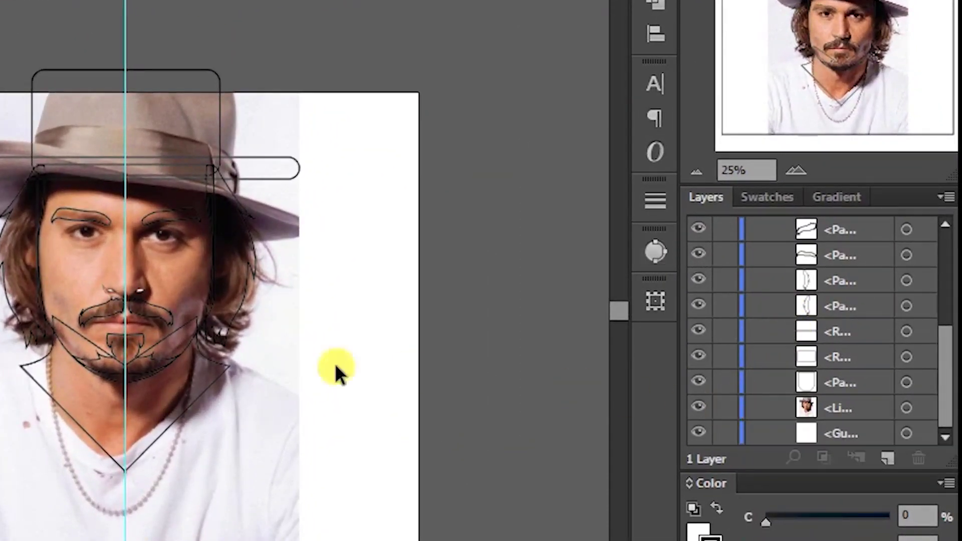
{"action": "left_click", "coordinate": [258, 388]}
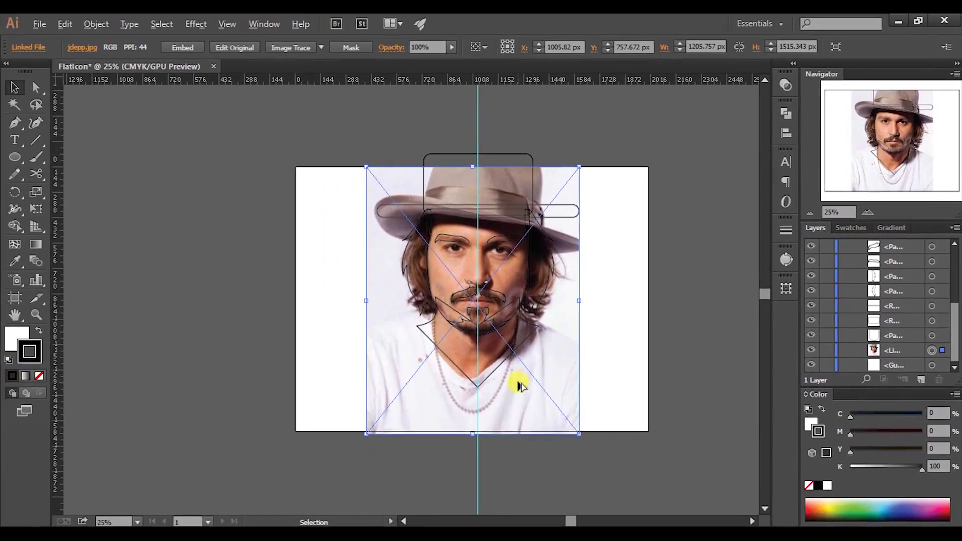
{"action": "left_click_drag", "start_coordinate": [520, 385], "coordinate": [738, 387]}
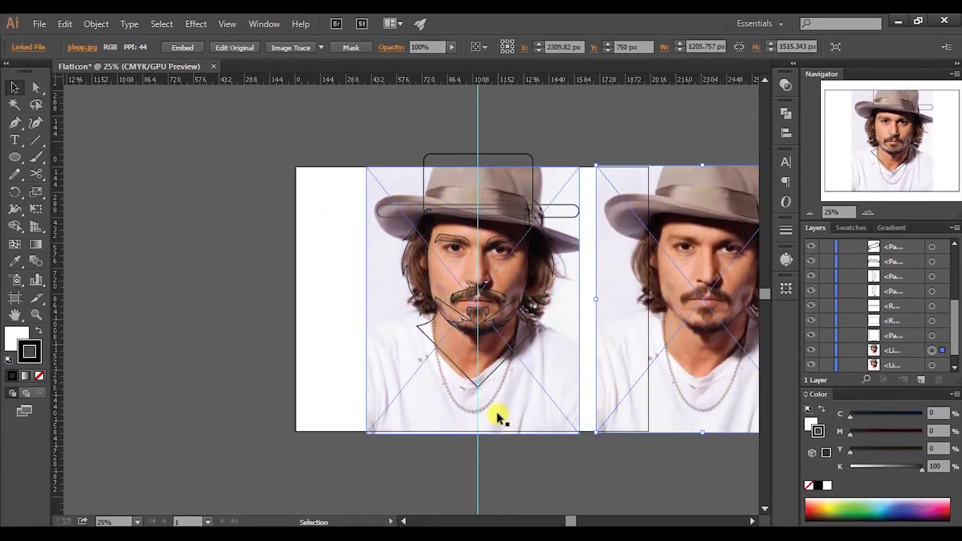
Select the original reference photo beneath the tracing and hide it so only the outlines remain there.
{"action": "left_click", "coordinate": [489, 395]}
{"action": "scroll", "coordinate": [891, 341], "scroll_direction": "down", "scroll_amount": 1}
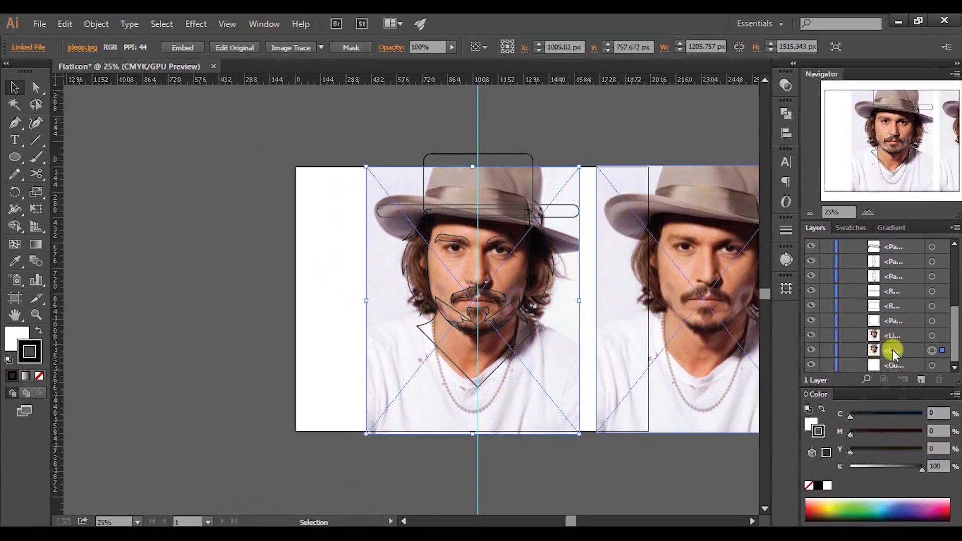
{"action": "left_click", "coordinate": [812, 350]}
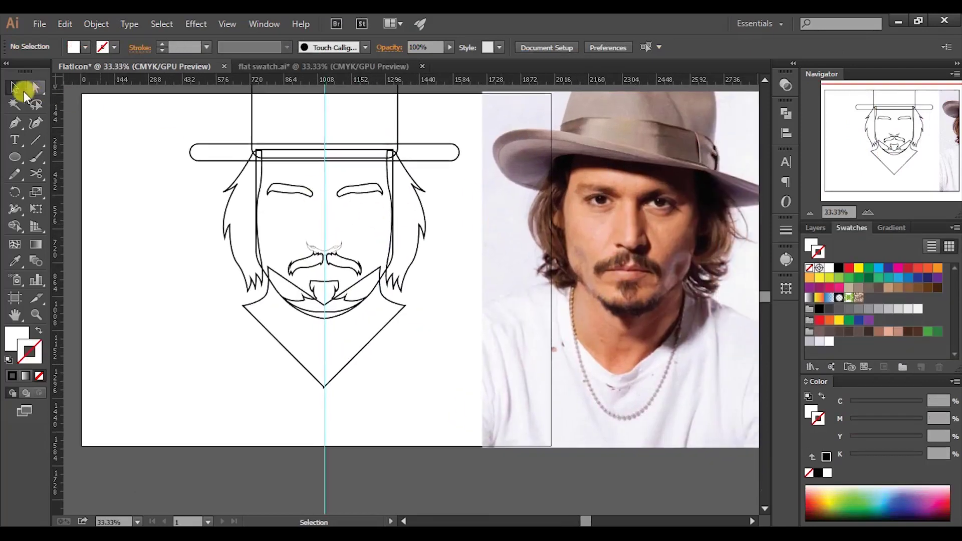
Select the neck shape and send it to the back of the stacking order.
{"action": "left_click", "coordinate": [275, 335]}
{"action": "scroll", "coordinate": [268, 254], "scroll_direction": "up", "scroll_amount": 2}
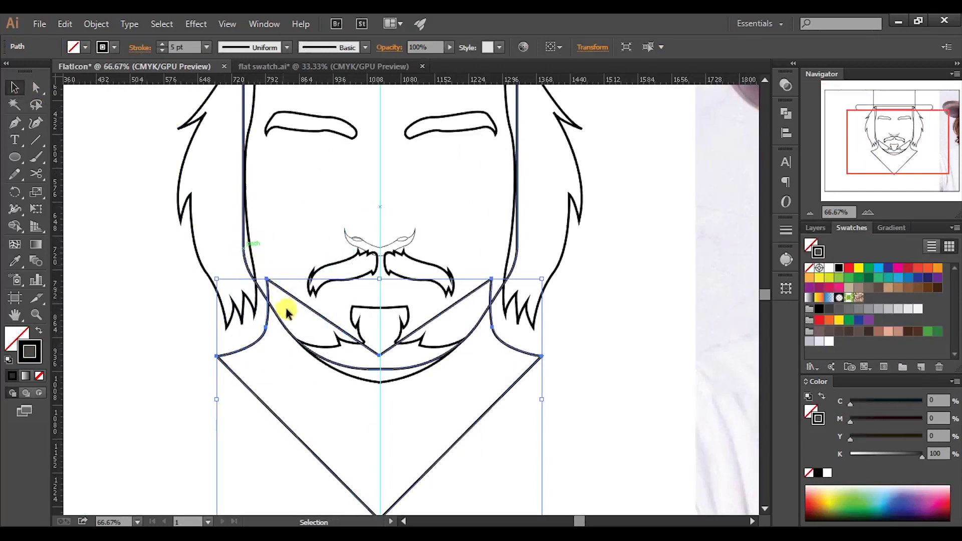
{"action": "right_click", "coordinate": [261, 400]}
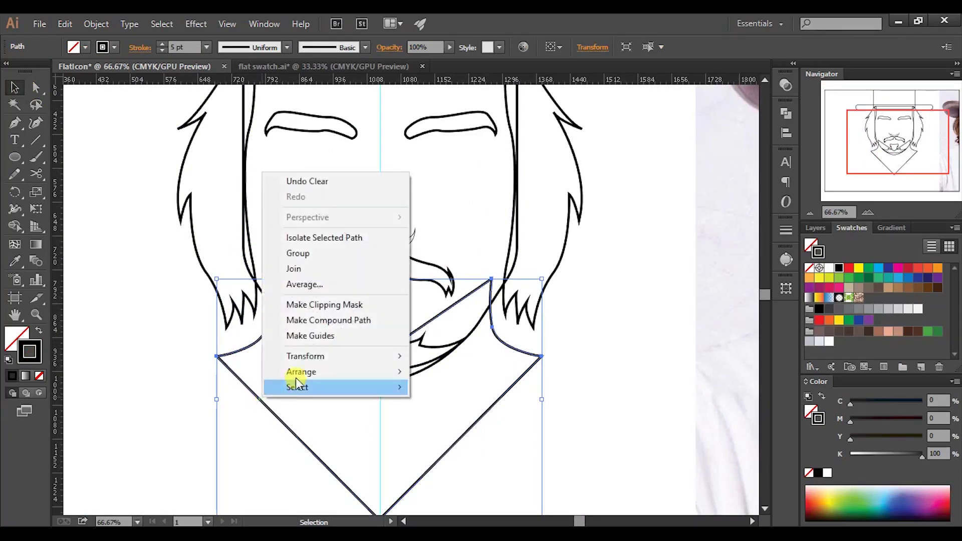
{"action": "mouse_move", "coordinate": [383, 369]}
{"action": "left_click", "coordinate": [455, 415]}
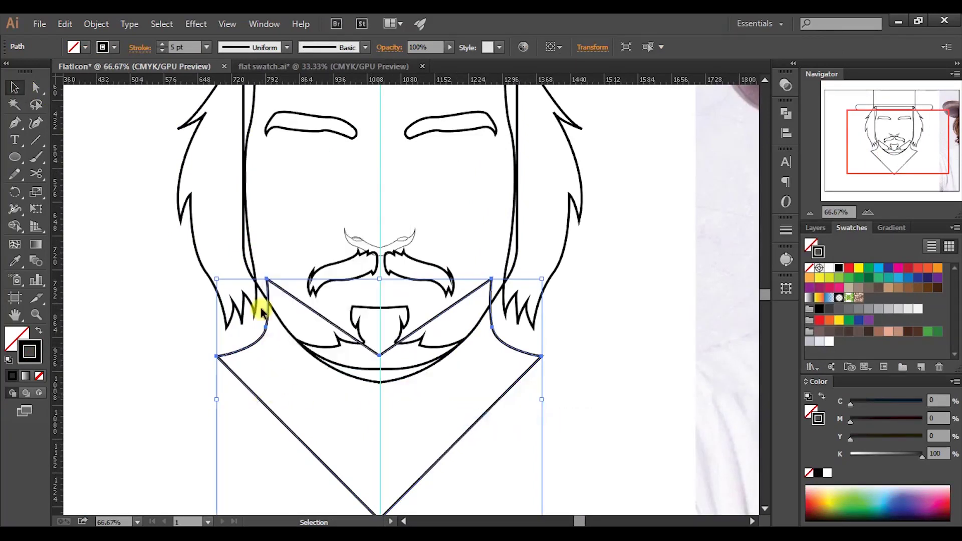
Add the face outline to the neck selection and sample a skin tone from the cheek in the reference photo with the Eyedropper.
{"action": "left_click", "coordinate": [244, 249], "text": "shift"}
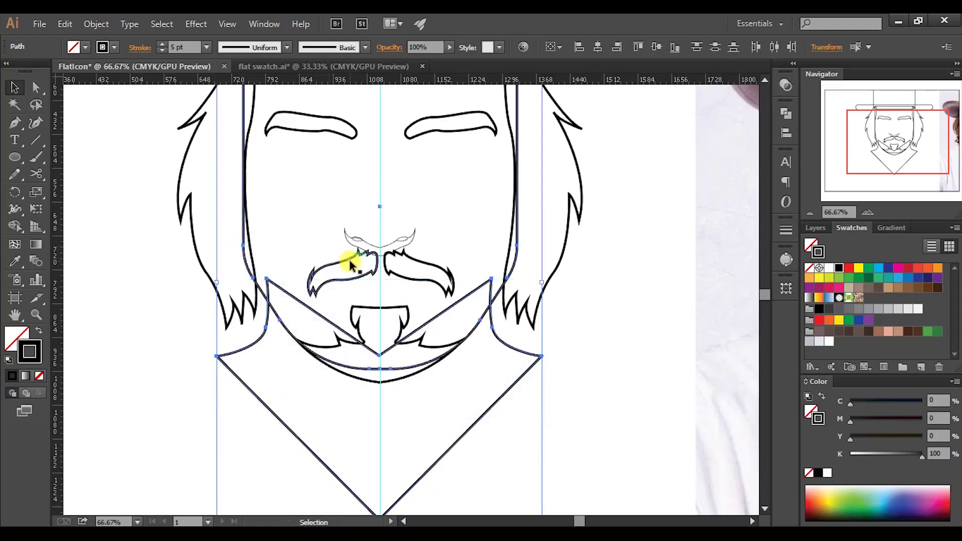
{"action": "scroll", "coordinate": [517, 267], "scroll_direction": "right", "scroll_amount": 3}
{"action": "scroll", "coordinate": [517, 267], "scroll_direction": "up", "scroll_amount": 1}
{"action": "key", "text": "ctrl+minus"}
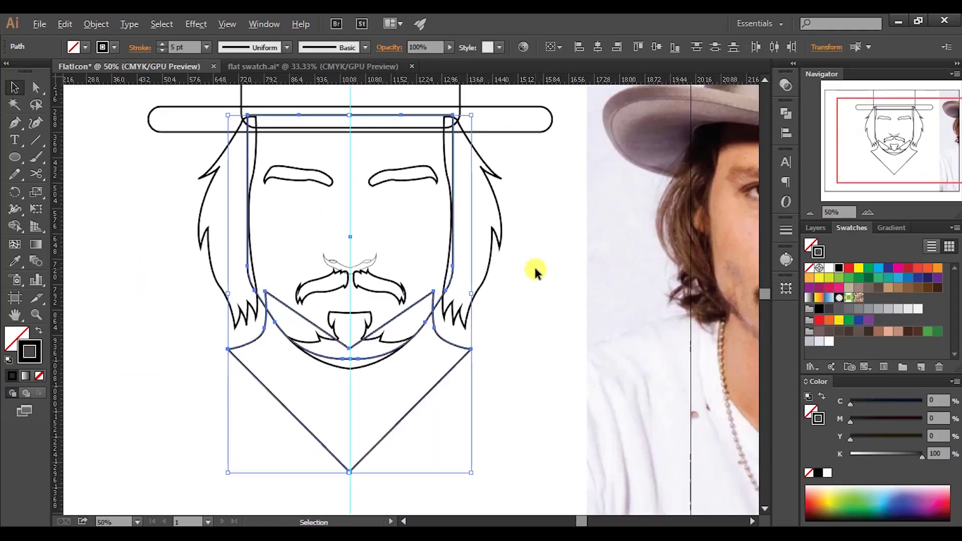
{"action": "key", "text": "i"}
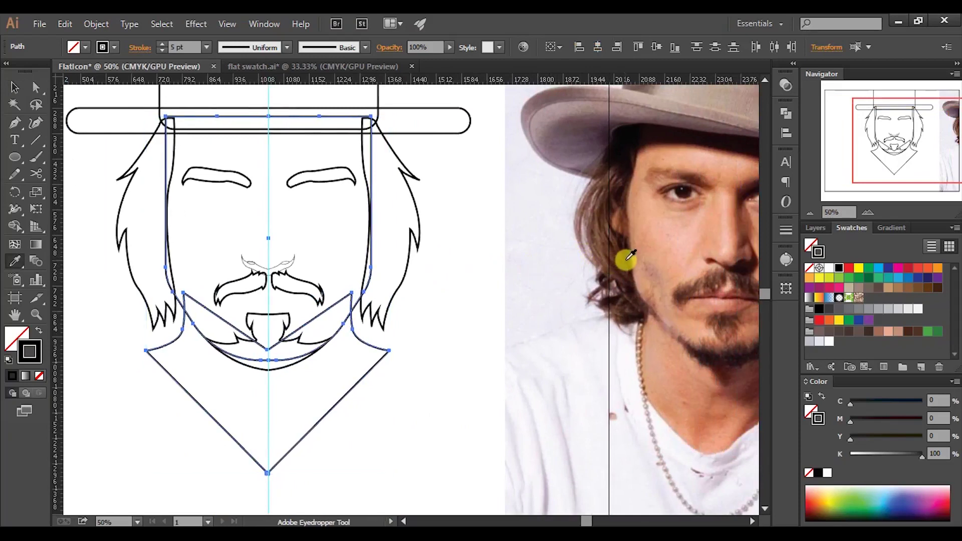
{"action": "left_click", "coordinate": [702, 241]}
{"action": "left_click", "coordinate": [704, 223]}
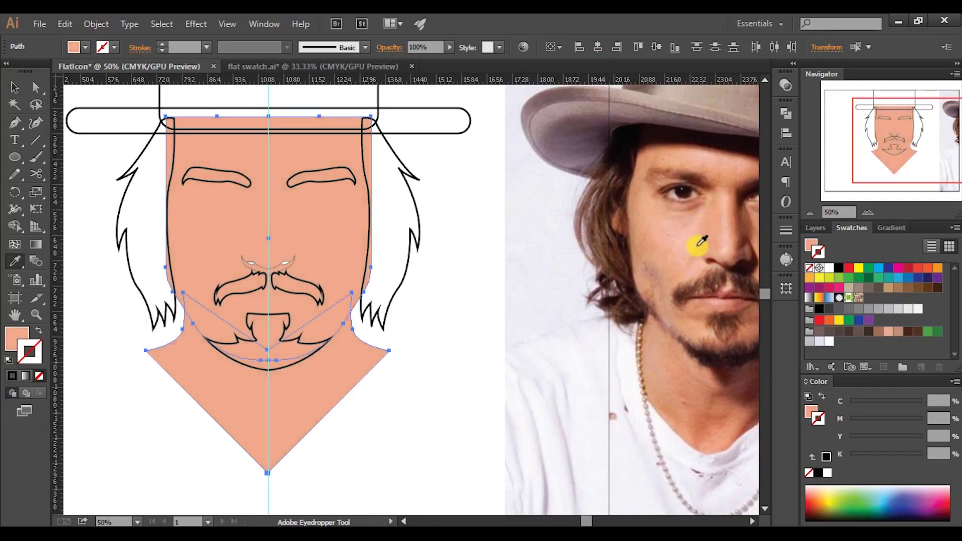
Give the face and neck the peach skin swatch (C 5.64, M 36.59, Y 41.7, K 0.1) with no stroke, and deselect them.
{"action": "left_click", "coordinate": [887, 334]}
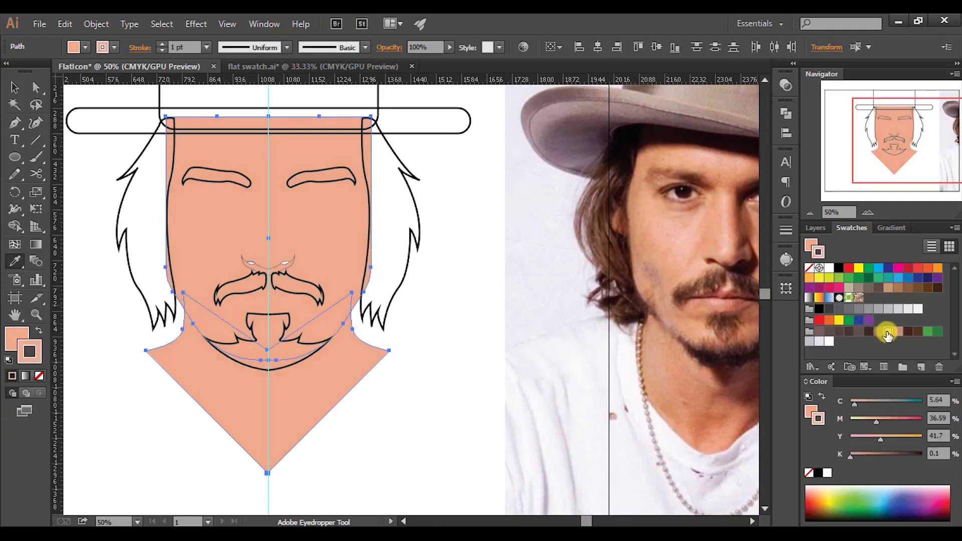
{"action": "left_click", "coordinate": [14, 87]}
{"action": "scroll", "coordinate": [220, 200], "scroll_direction": "down", "scroll_amount": 1}
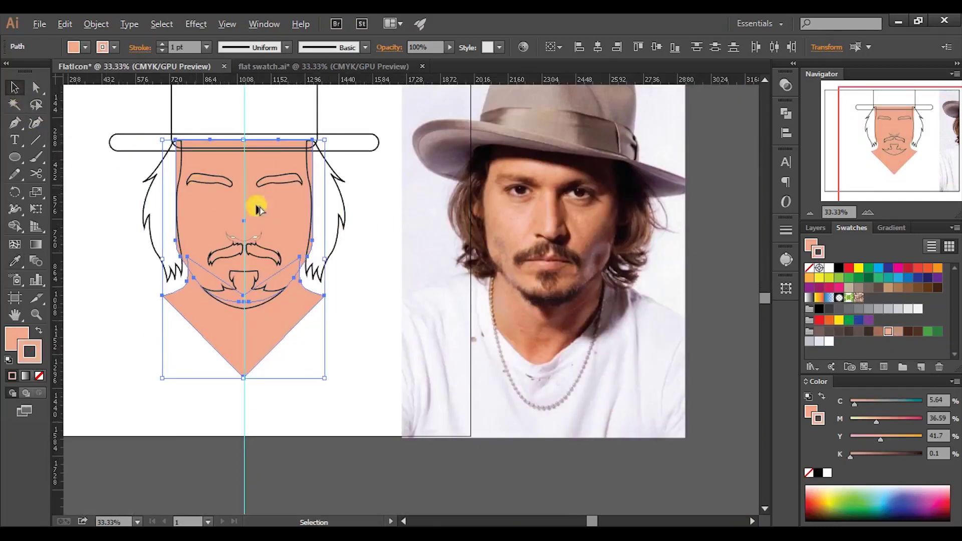
{"action": "left_click", "coordinate": [384, 205]}
{"action": "left_click_drag", "start_coordinate": [268, 196], "coordinate": [412, 245]}
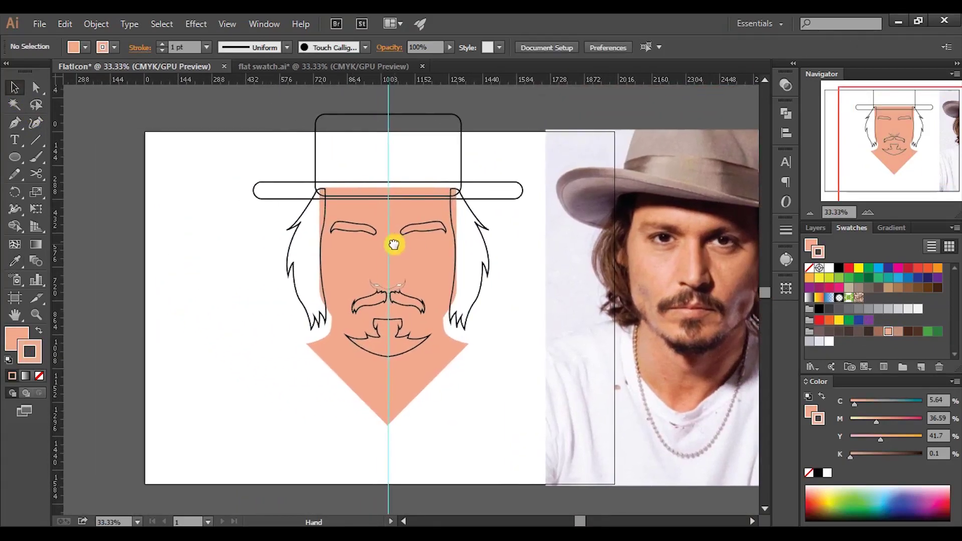
{"action": "scroll", "coordinate": [414, 258], "scroll_direction": "up", "scroll_amount": 1}
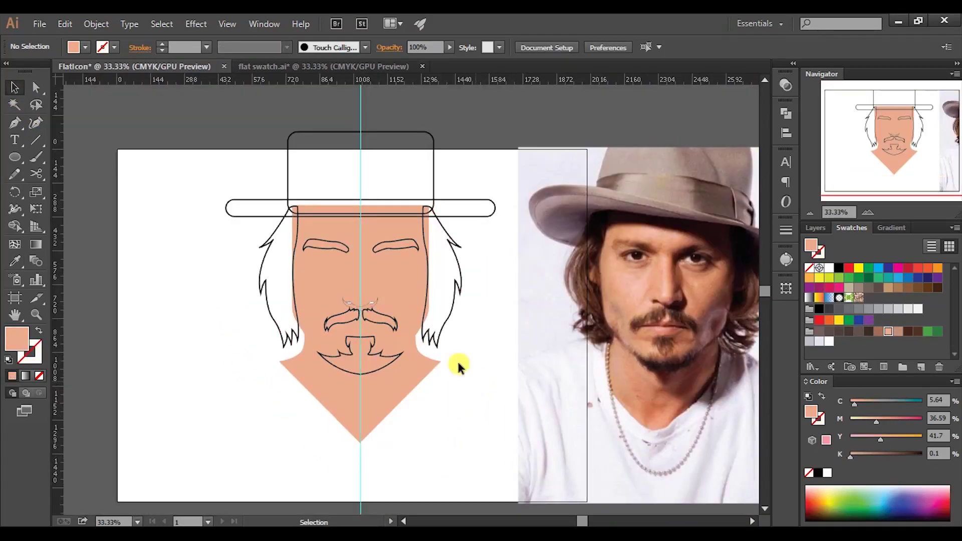
Select both hair pieces, the chin beard, both moustache halves and both eyebrows together.
{"action": "left_click", "coordinate": [264, 293]}
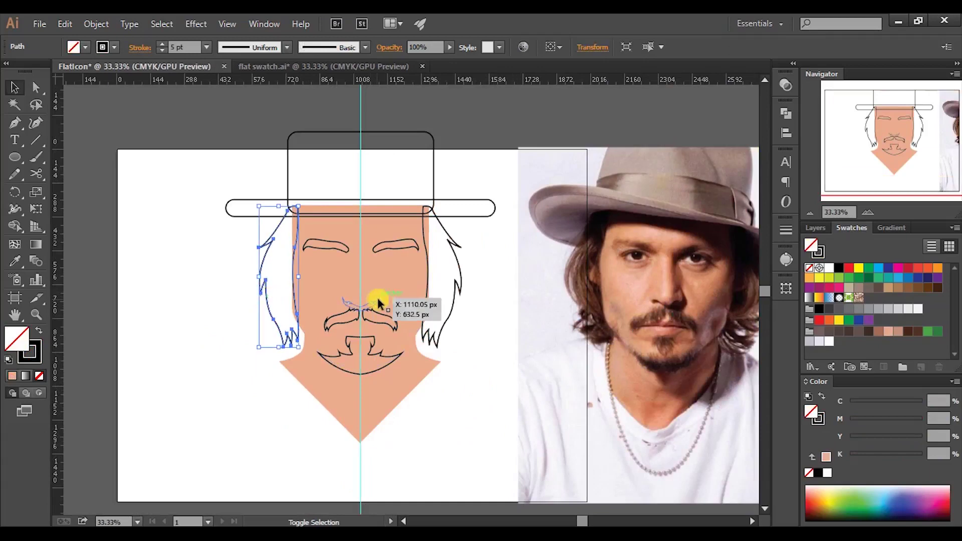
{"action": "left_click", "coordinate": [458, 276], "text": "shift"}
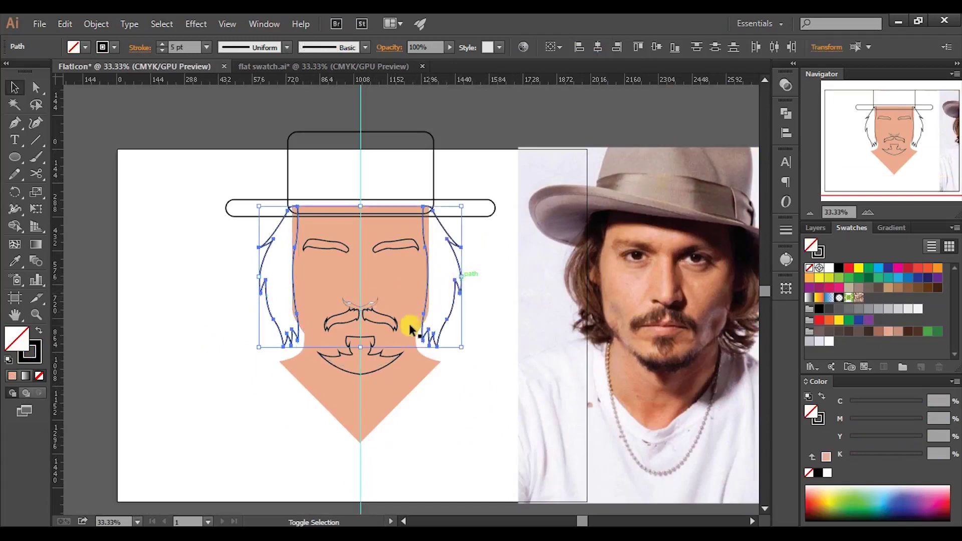
{"action": "left_click", "coordinate": [383, 363], "text": "shift"}
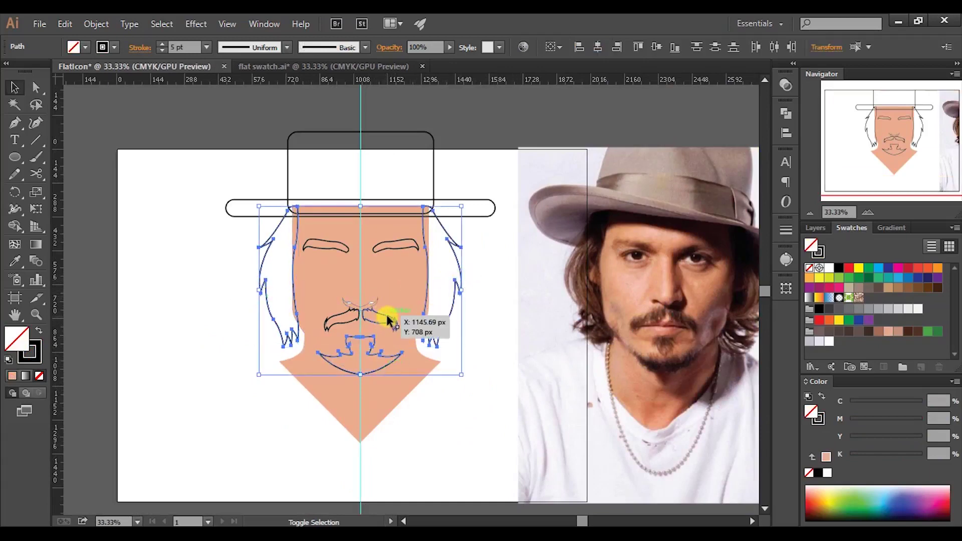
{"action": "scroll", "coordinate": [385, 318], "scroll_direction": "up", "scroll_amount": 1}
{"action": "scroll", "coordinate": [381, 319], "scroll_direction": "up", "scroll_amount": 1}
{"action": "left_click", "coordinate": [380, 320], "text": "shift"}
{"action": "left_click", "coordinate": [325, 313], "text": "shift"}
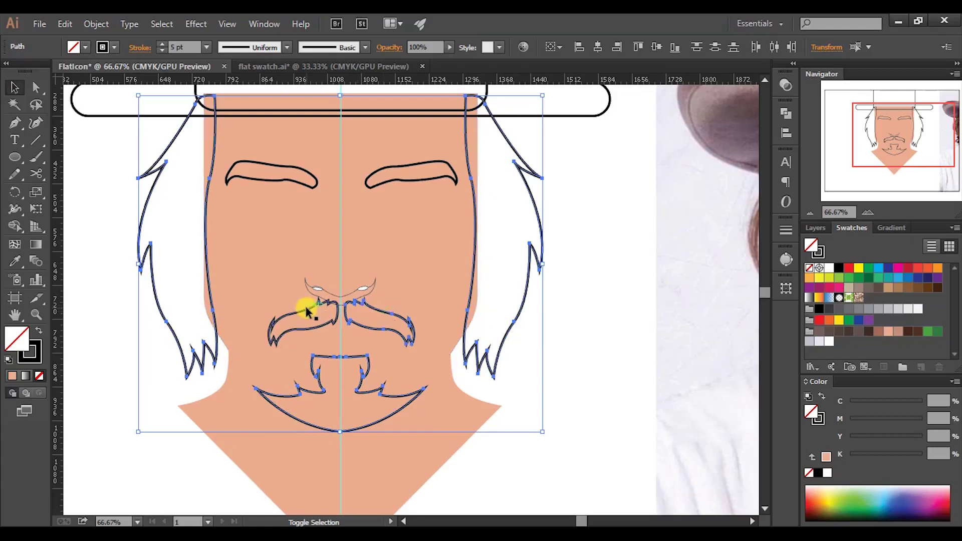
{"action": "left_click", "coordinate": [294, 184], "text": "shift"}
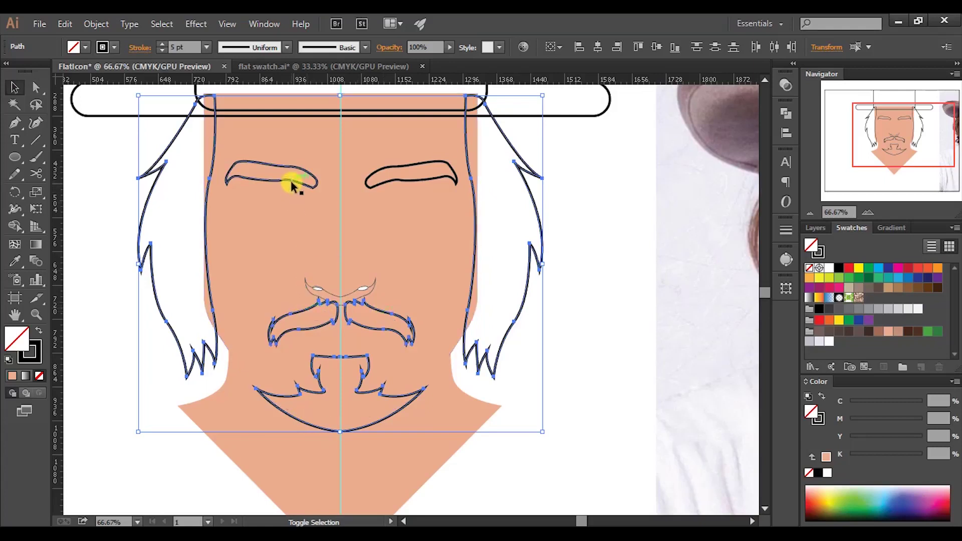
{"action": "left_click", "coordinate": [371, 186], "text": "shift"}
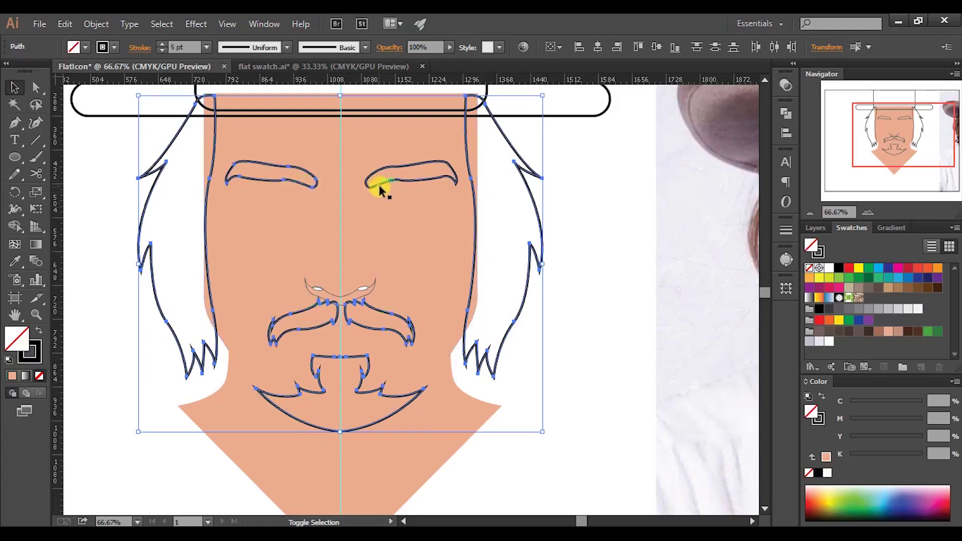
Sample the photo's dark hair for the selected hair shapes, fill them with the dark brown swatch (C 47.86, M 70.99, Y 79.2, K 63.99), and deselect.
{"action": "scroll", "coordinate": [470, 204], "scroll_direction": "down", "scroll_amount": 1}
{"action": "scroll", "coordinate": [517, 235], "scroll_direction": "right", "scroll_amount": 3}
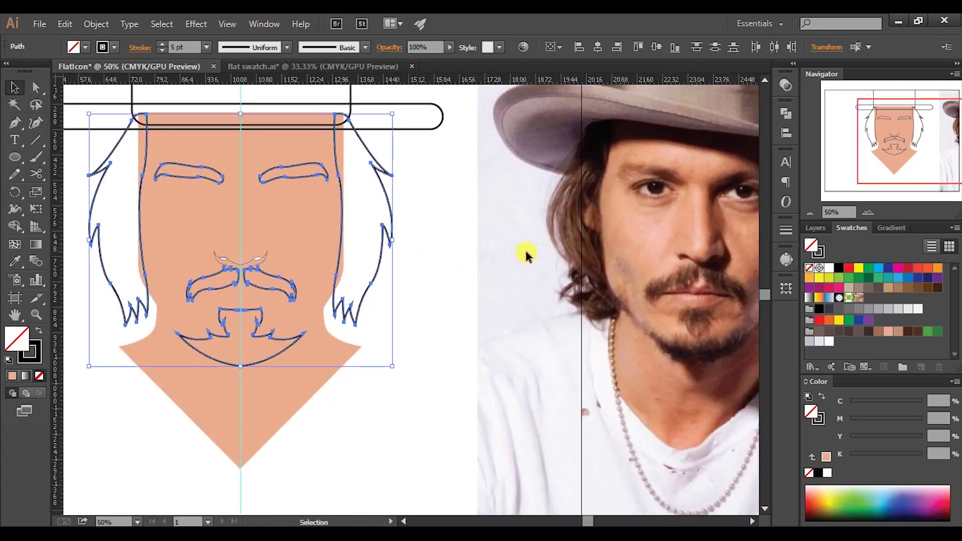
{"action": "key", "text": "i"}
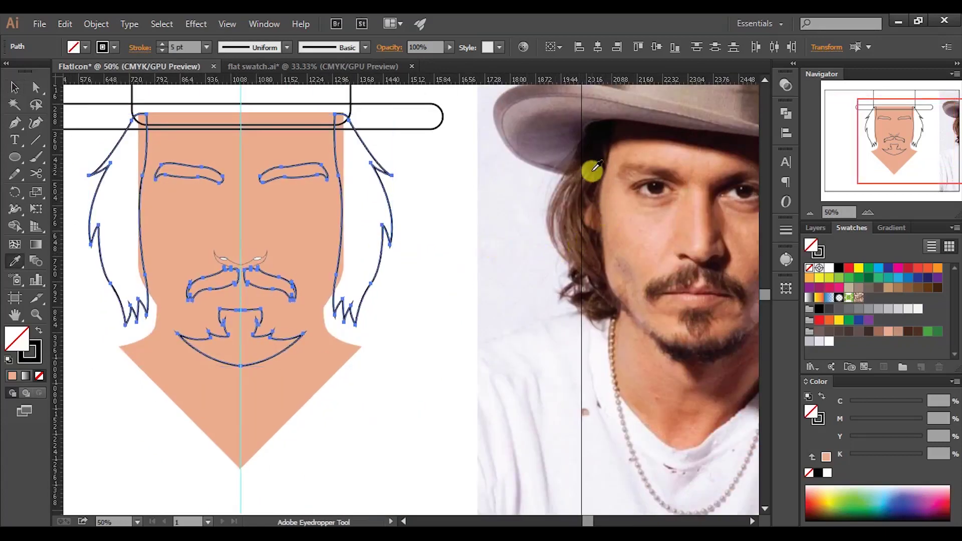
{"action": "left_click", "coordinate": [594, 170]}
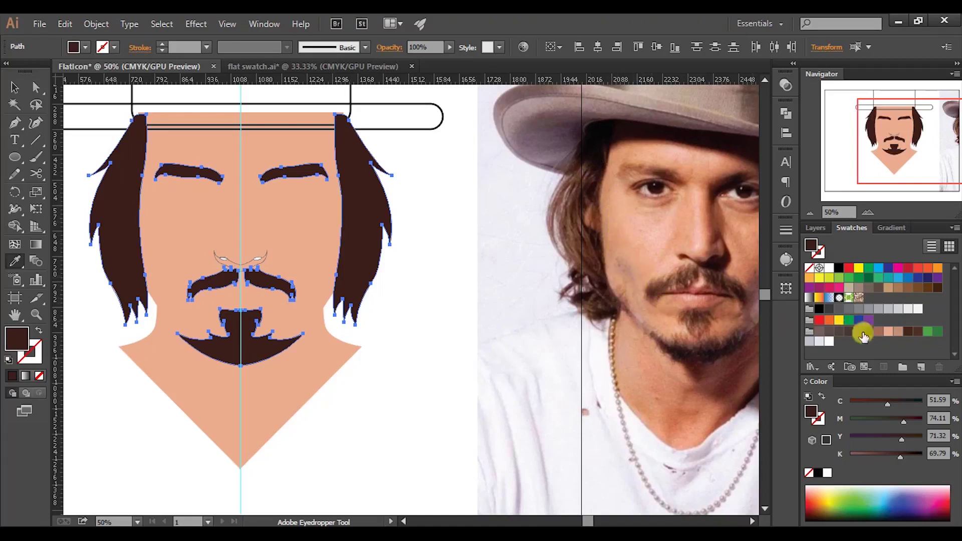
{"action": "left_click", "coordinate": [908, 333]}
{"action": "left_click", "coordinate": [15, 87]}
{"action": "scroll", "coordinate": [386, 182], "scroll_direction": "down", "scroll_amount": 2}
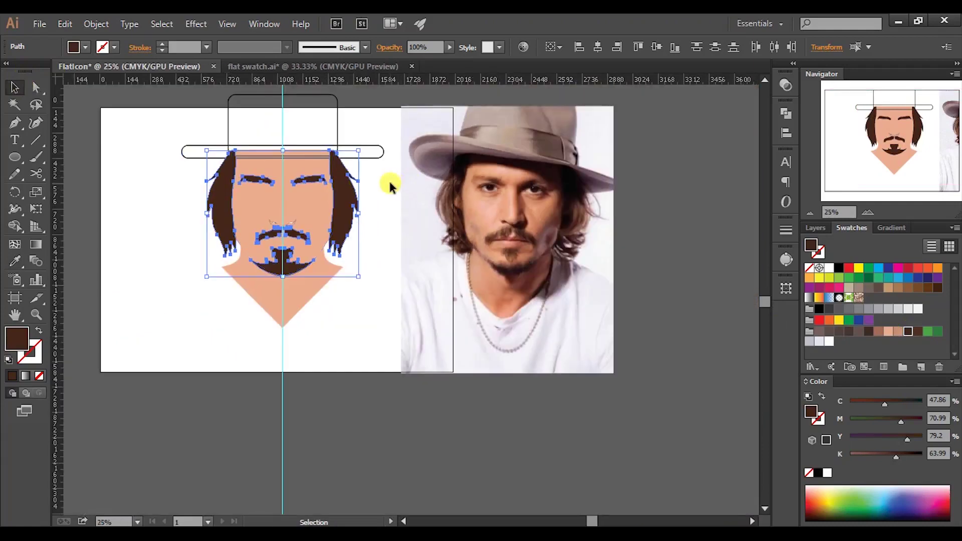
{"action": "left_click", "coordinate": [390, 187]}
Sample the photo's hat colour for the hat brim, and fill the brim with the dark grey-brown swatch (C 58.03, M 63.52, Y 62.74, K 47.04).
{"action": "scroll", "coordinate": [404, 182], "scroll_direction": "up", "scroll_amount": 3}
{"action": "scroll", "coordinate": [408, 250], "scroll_direction": "down", "scroll_amount": 2}
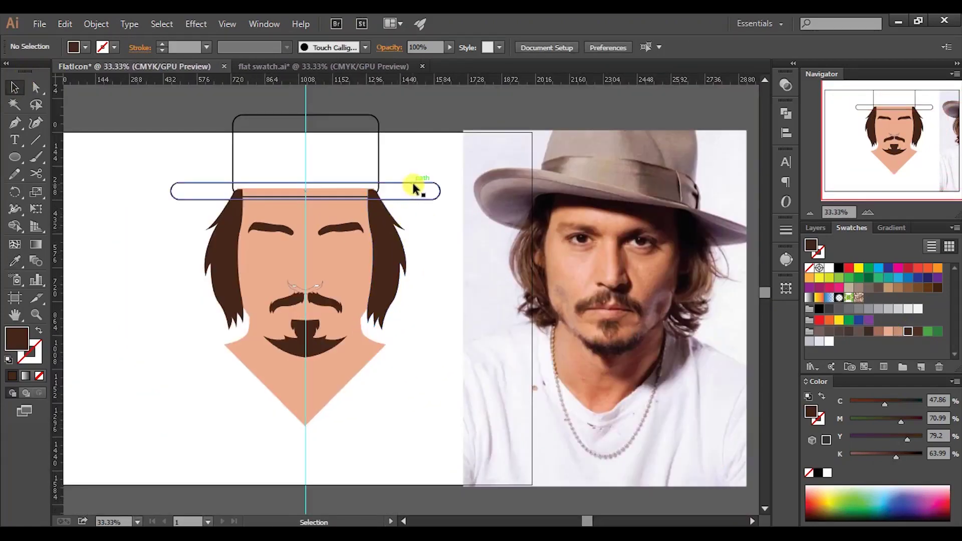
{"action": "left_click", "coordinate": [415, 187]}
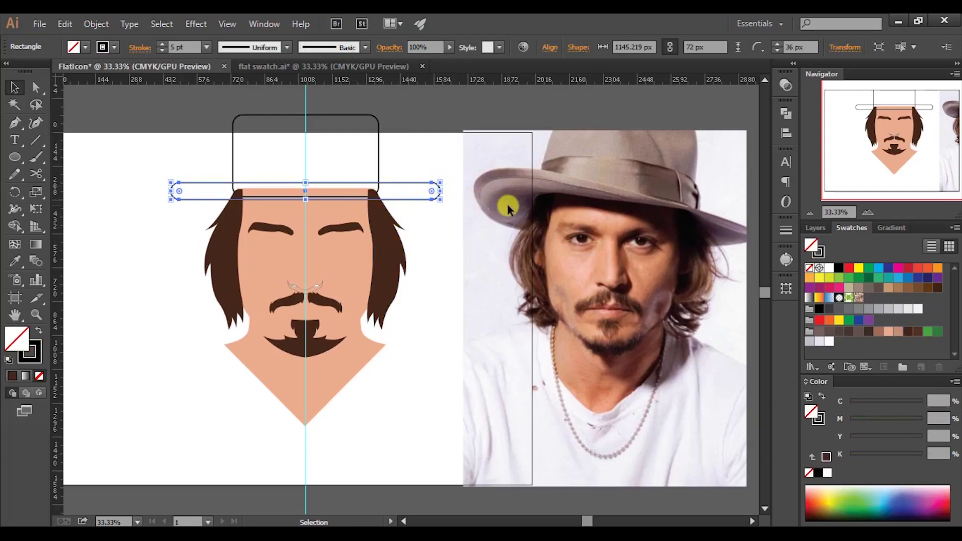
{"action": "key", "text": "i"}
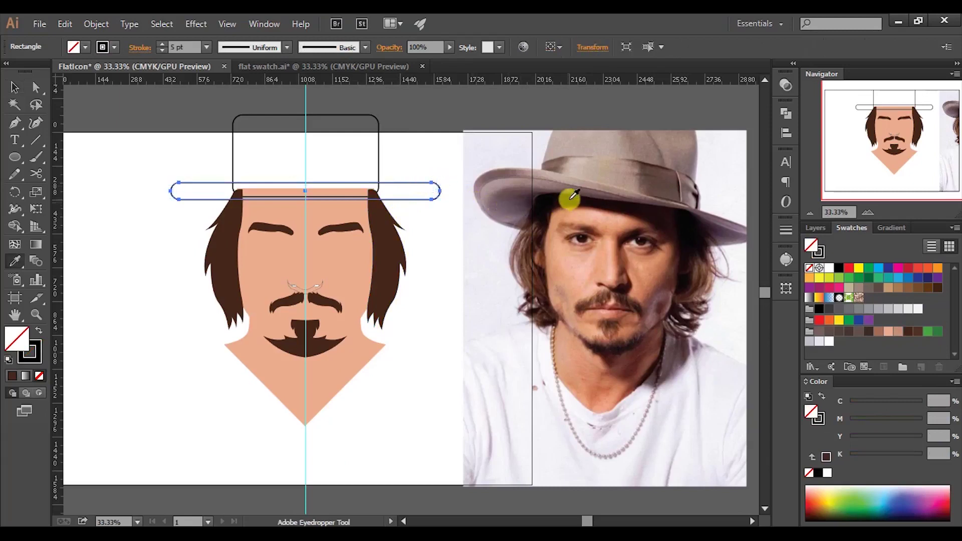
{"action": "left_click", "coordinate": [602, 179]}
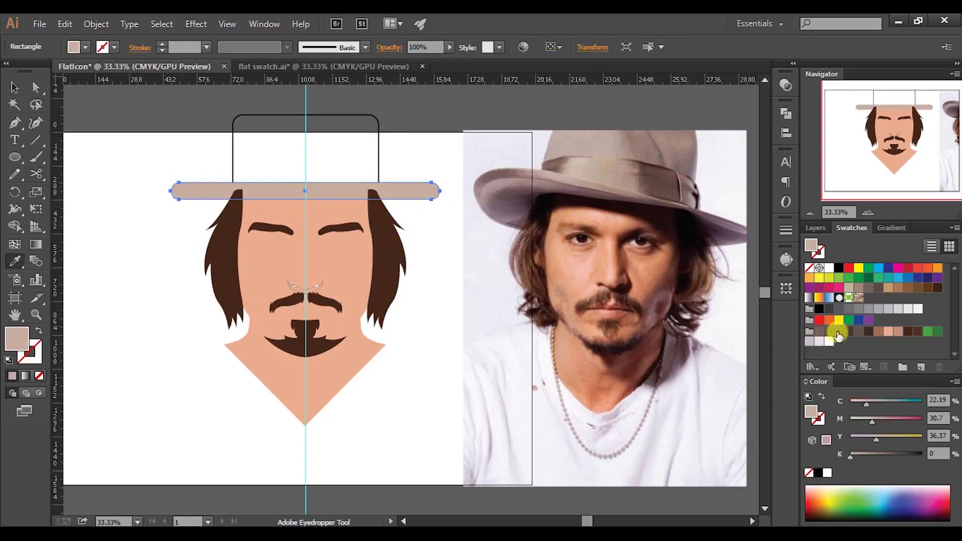
{"action": "left_click", "coordinate": [838, 333]}
{"action": "left_click", "coordinate": [15, 87]}
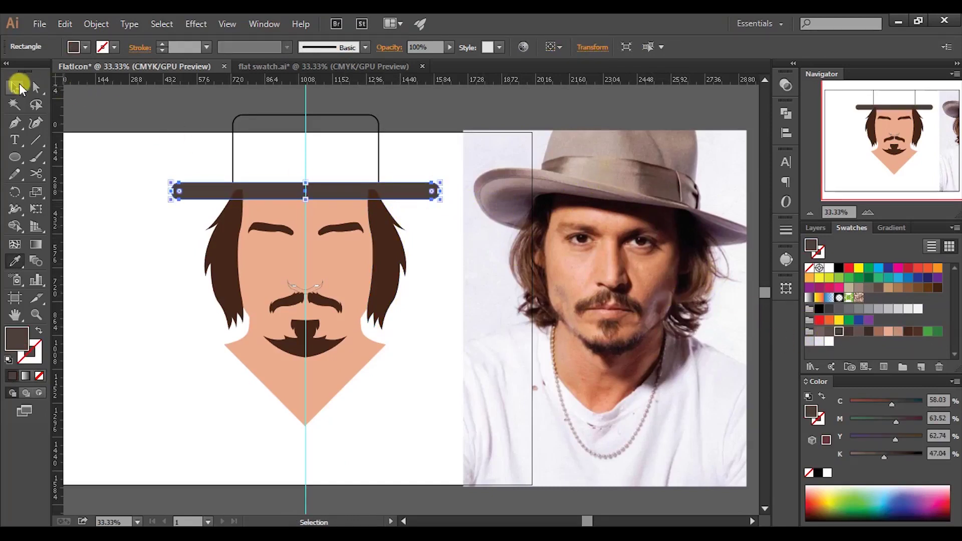
Bring the hat brim in front of the hair shapes and deselect it.
{"action": "right_click", "coordinate": [394, 195]}
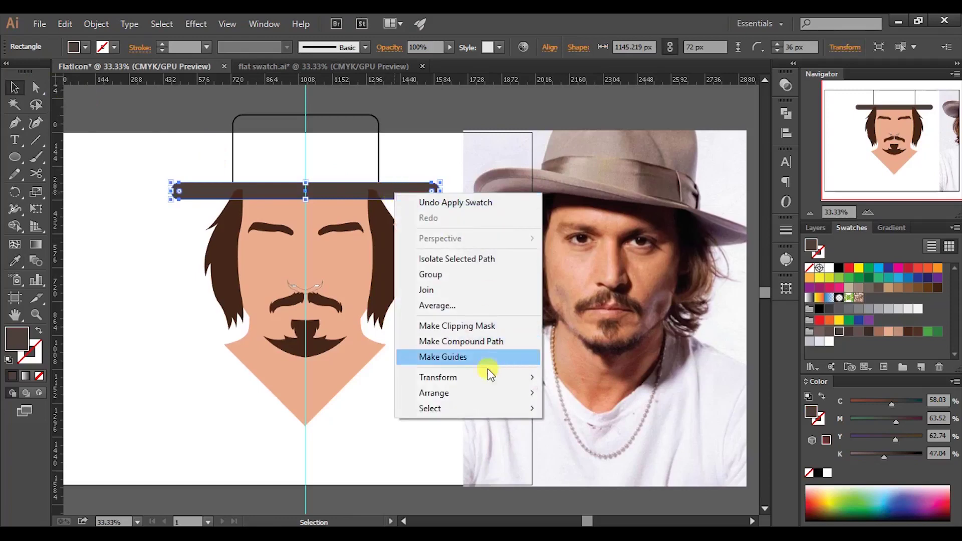
{"action": "mouse_move", "coordinate": [496, 390]}
{"action": "left_click", "coordinate": [554, 394]}
{"action": "left_click", "coordinate": [409, 215]}
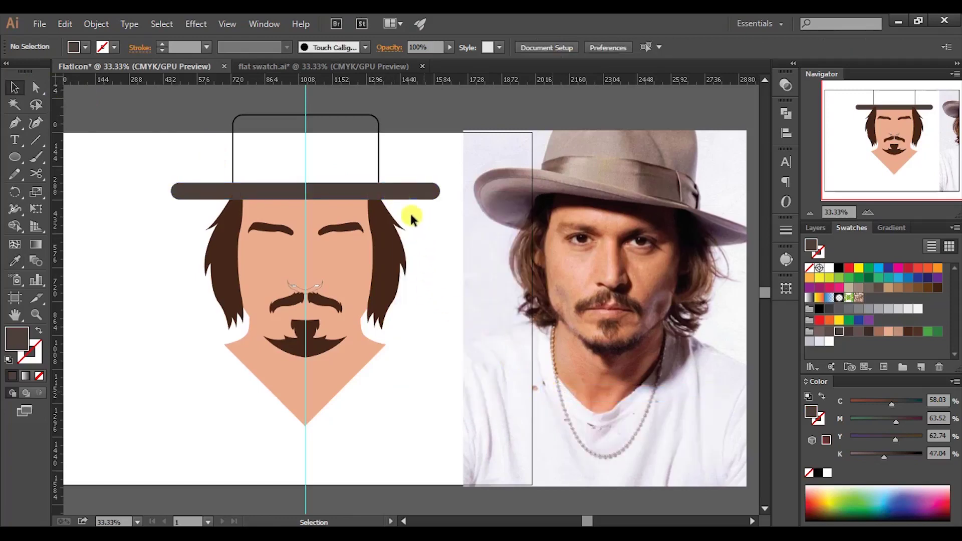
Sample the photo's hat colour for the hat crown, fill it with the grey-brown swatch (C 55.68, M 61.95, Y 59.61, K 37.63), and deselect.
{"action": "left_click", "coordinate": [379, 159]}
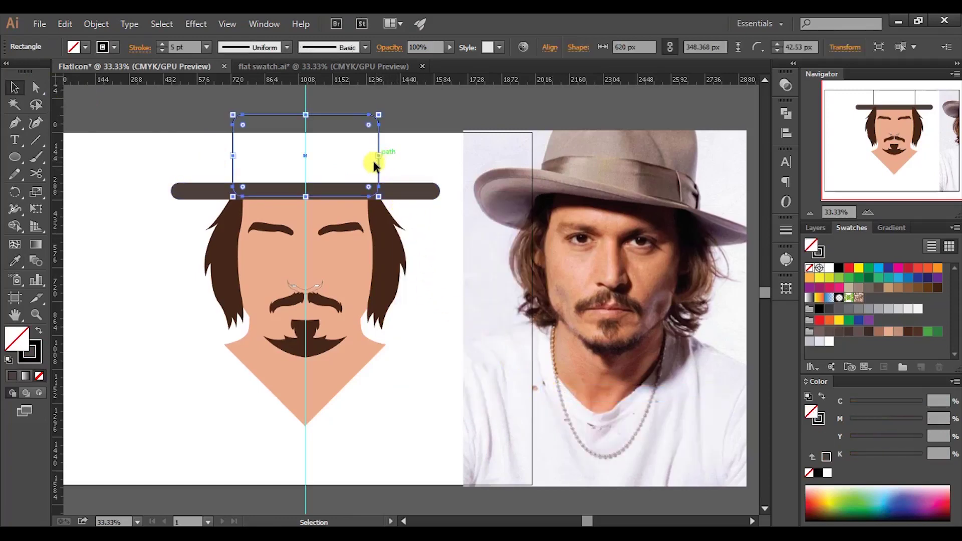
{"action": "scroll", "coordinate": [372, 161], "scroll_direction": "up", "scroll_amount": 2}
{"action": "scroll", "coordinate": [371, 162], "scroll_direction": "down", "scroll_amount": 2}
{"action": "key", "text": "i"}
{"action": "left_click", "coordinate": [612, 148]}
{"action": "left_click", "coordinate": [829, 331]}
{"action": "left_click", "coordinate": [14, 87]}
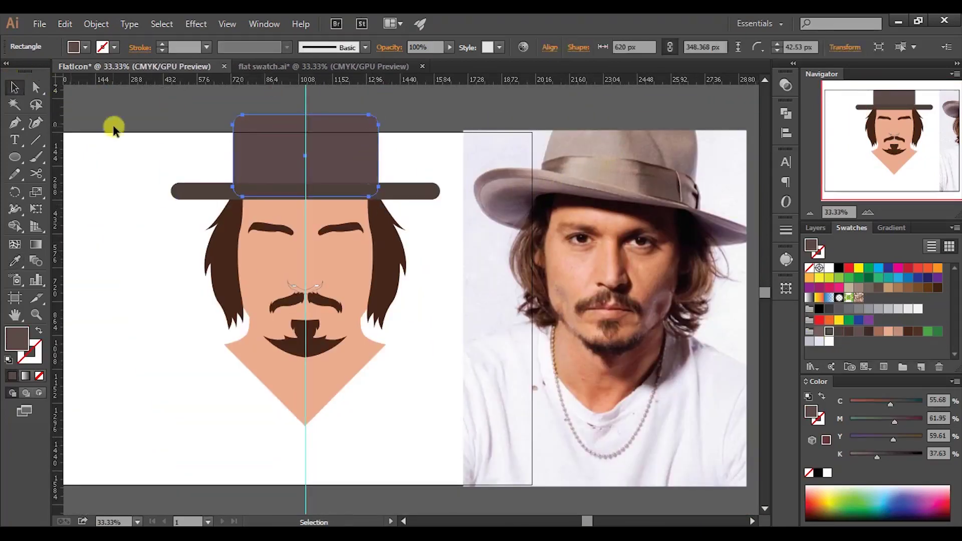
{"action": "left_click", "coordinate": [113, 126]}
Round the corners of the hat crown to a radius of 77.68 px.
{"action": "scroll", "coordinate": [207, 133], "scroll_direction": "up", "scroll_amount": 2}
{"action": "scroll", "coordinate": [480, 144], "scroll_direction": "down", "scroll_amount": 2}
{"action": "left_click_drag", "start_coordinate": [614, 294], "coordinate": [554, 300]}
{"action": "left_click", "coordinate": [416, 139]}
{"action": "scroll", "coordinate": [415, 137], "scroll_direction": "up", "scroll_amount": 2}
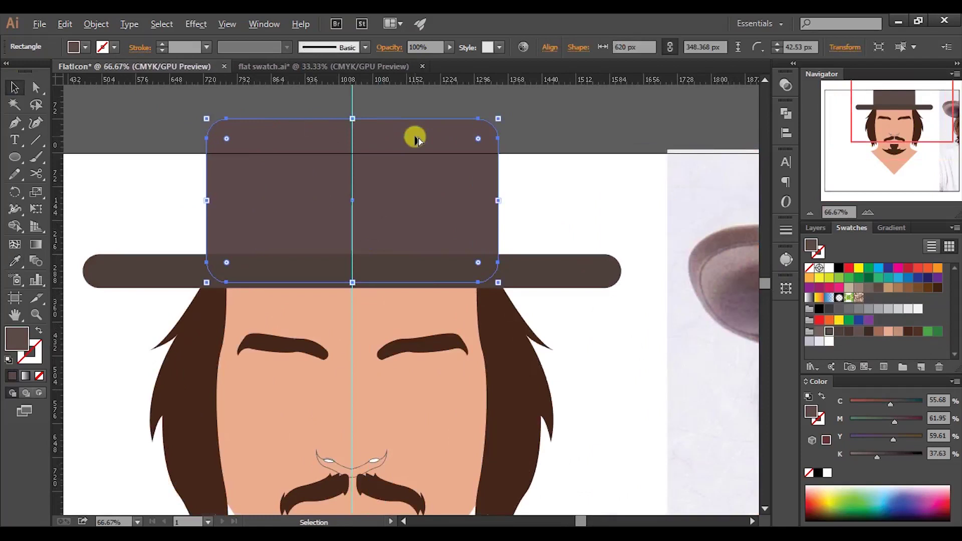
{"action": "scroll", "coordinate": [415, 139], "scroll_direction": "up", "scroll_amount": 1}
{"action": "left_click", "coordinate": [36, 88]}
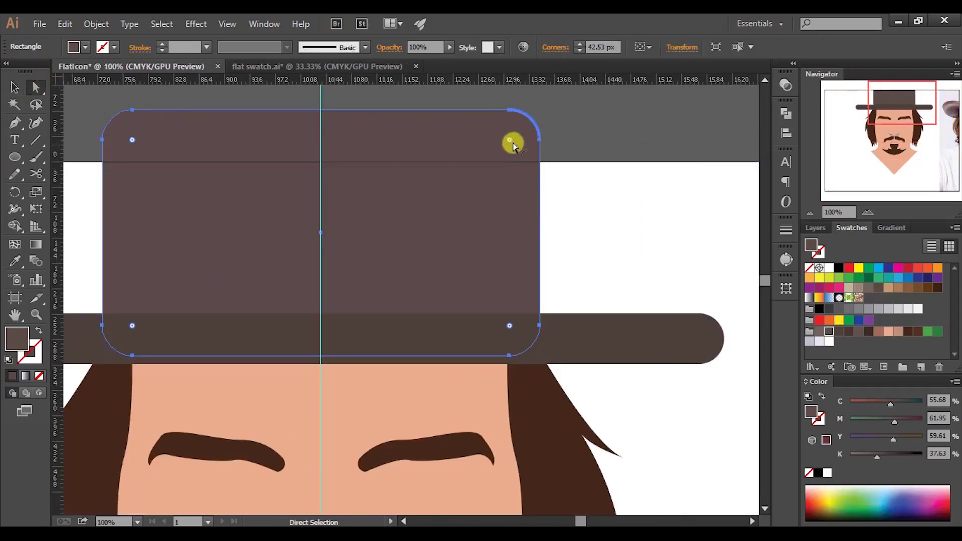
{"action": "left_click_drag", "start_coordinate": [508, 149], "coordinate": [496, 178]}
{"action": "left_click", "coordinate": [596, 177]}
{"action": "left_click", "coordinate": [493, 302]}
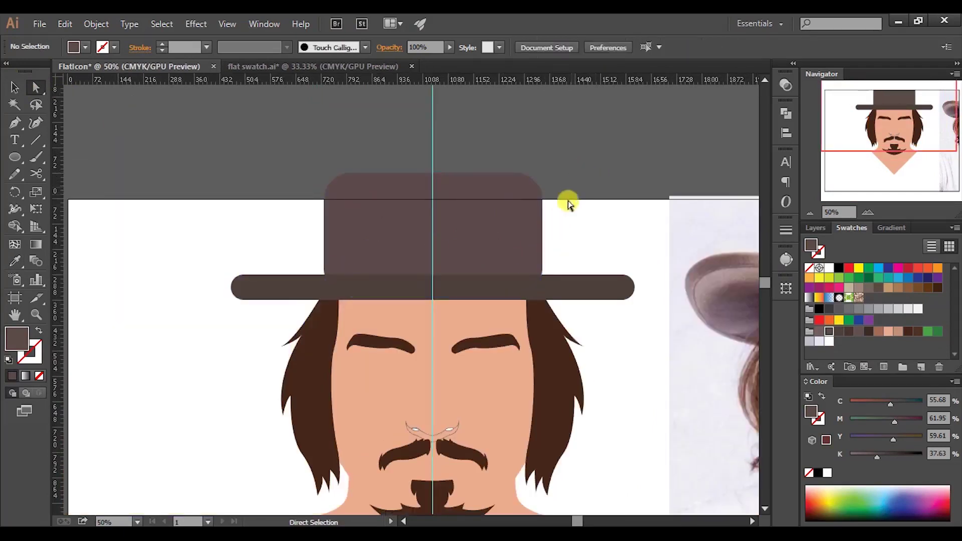
{"action": "key", "text": "ctrl+z"}
{"action": "left_click_drag", "start_coordinate": [594, 167], "coordinate": [545, 149]}
{"action": "scroll", "coordinate": [545, 150], "scroll_direction": "down", "scroll_amount": 2}
{"action": "left_click_drag", "start_coordinate": [646, 167], "coordinate": [571, 166]}
{"action": "scroll", "coordinate": [379, 144], "scroll_direction": "up", "scroll_amount": 3}
Duplicate the hat crown straight down so the copy overlaps the brim and forehead.
{"action": "left_click", "coordinate": [16, 88]}
{"action": "left_click", "coordinate": [366, 167]}
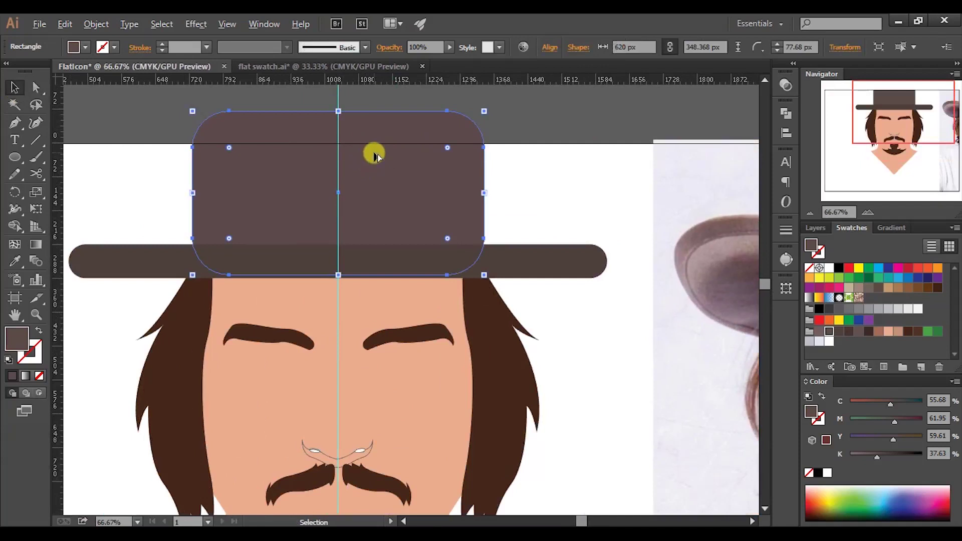
{"action": "left_click_drag", "start_coordinate": [377, 155], "coordinate": [375, 261]}
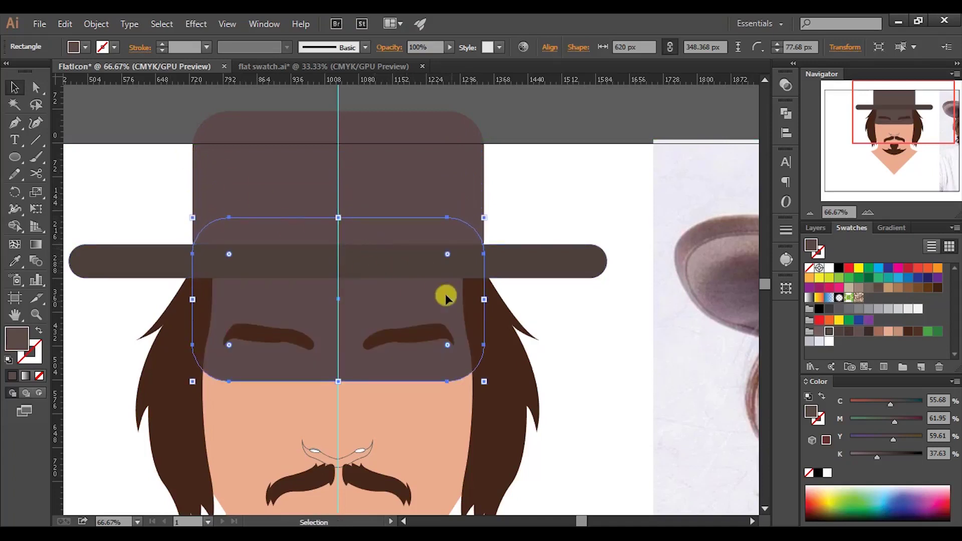
Enlarge the crown copy from its centre to about 690 × 388 px and fill it with the lighter swatch (C 51.41, M 57.57, Y 54.59, K 23.12).
{"action": "left_click_drag", "start_coordinate": [485, 299], "coordinate": [504, 306]}
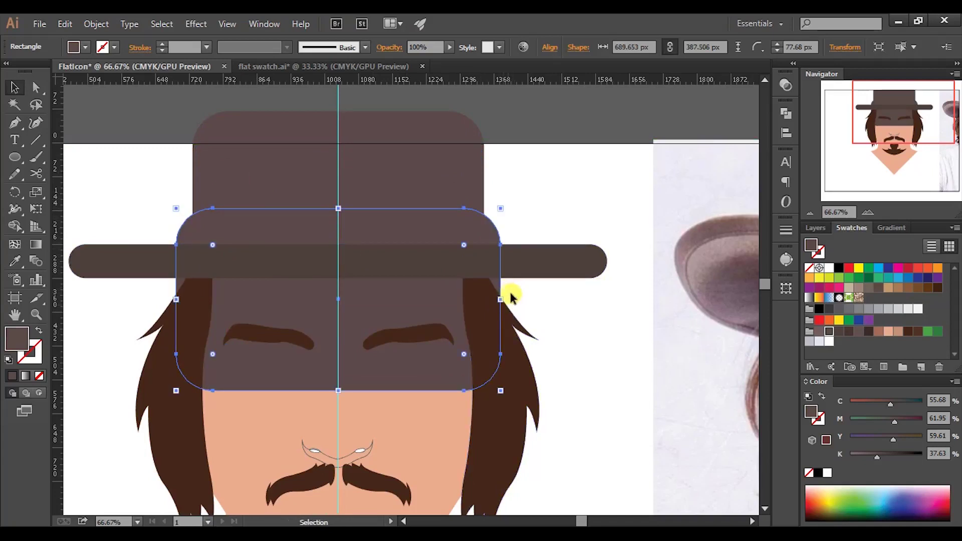
{"action": "left_click", "coordinate": [820, 333]}
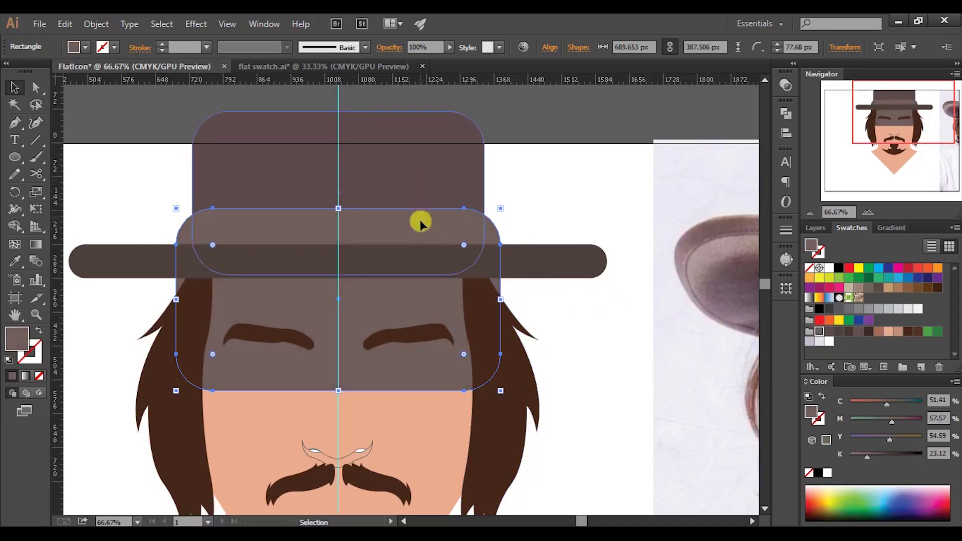
Select the hat crown together with its enlarged copy and start the Shape Builder tool on their overlap.
{"action": "left_click", "coordinate": [257, 150]}
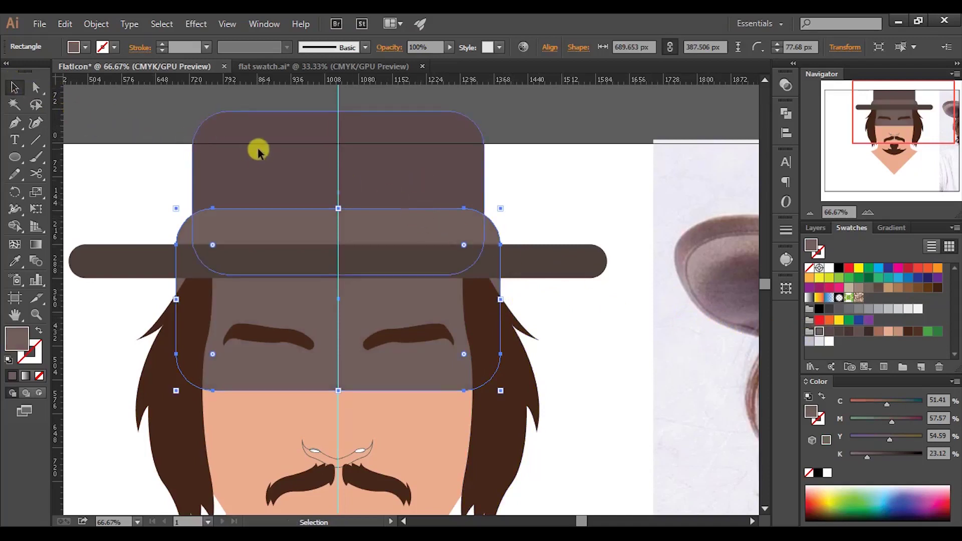
{"action": "left_click", "coordinate": [311, 305], "text": "shift"}
{"action": "left_click_drag", "start_coordinate": [11, 226], "coordinate": [65, 223]}
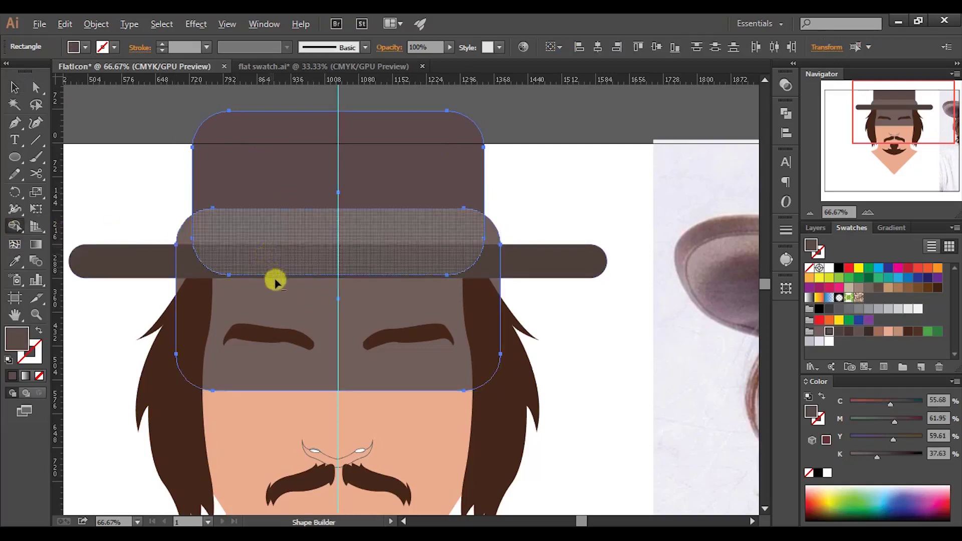
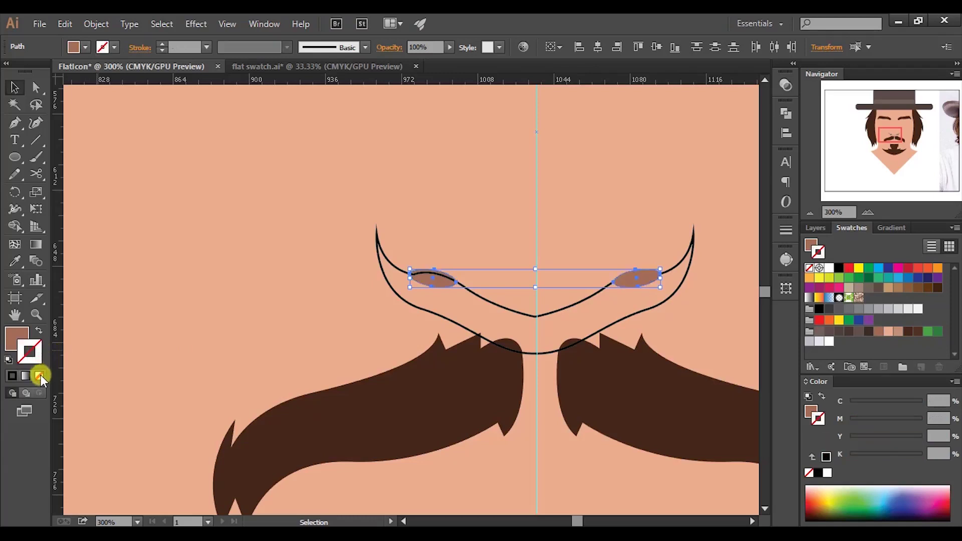
Fill the nose underside shape with the face's skin tone, remove its stroke, and darken the fill to #d6957b.
{"action": "left_click", "coordinate": [16, 341]}
{"action": "left_click", "coordinate": [463, 326]}
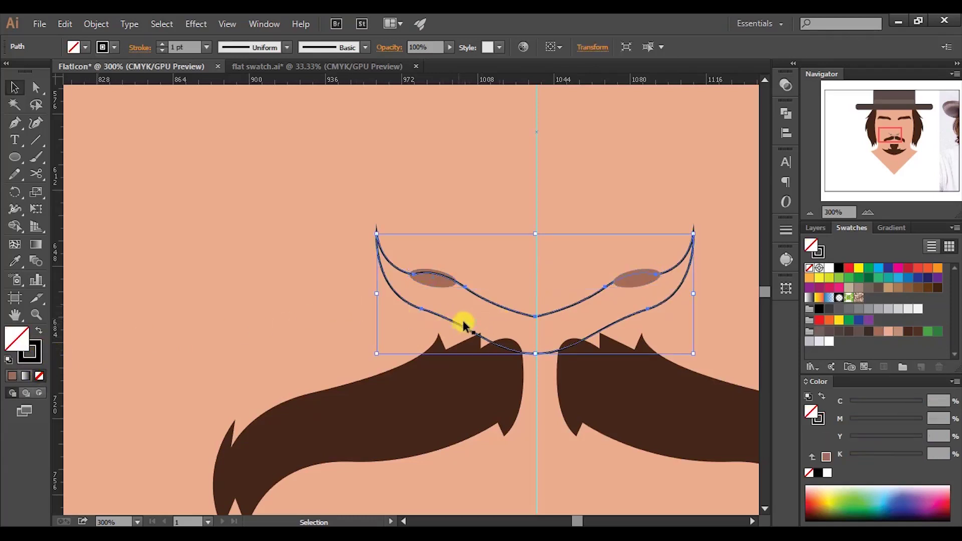
{"action": "key", "text": "i"}
{"action": "left_click", "coordinate": [329, 285]}
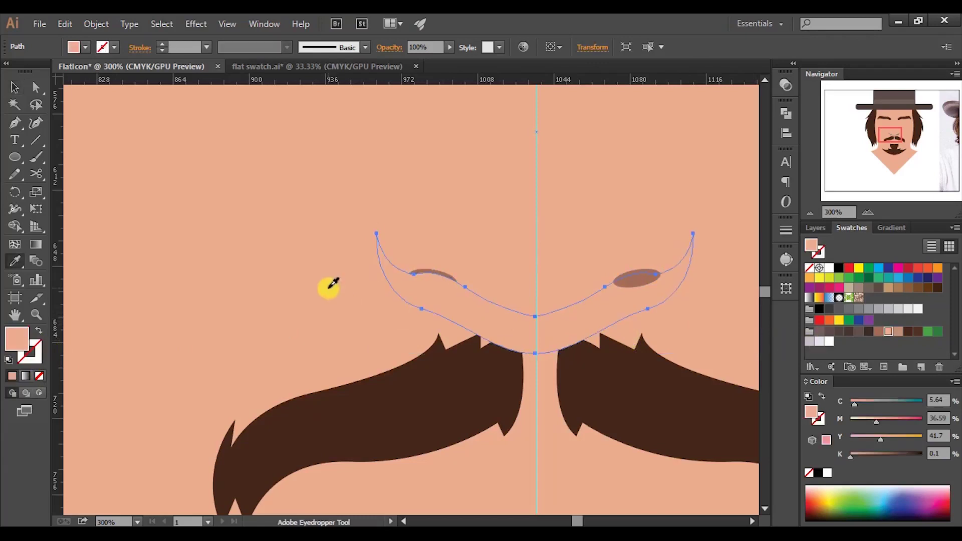
{"action": "double_click", "coordinate": [19, 341]}
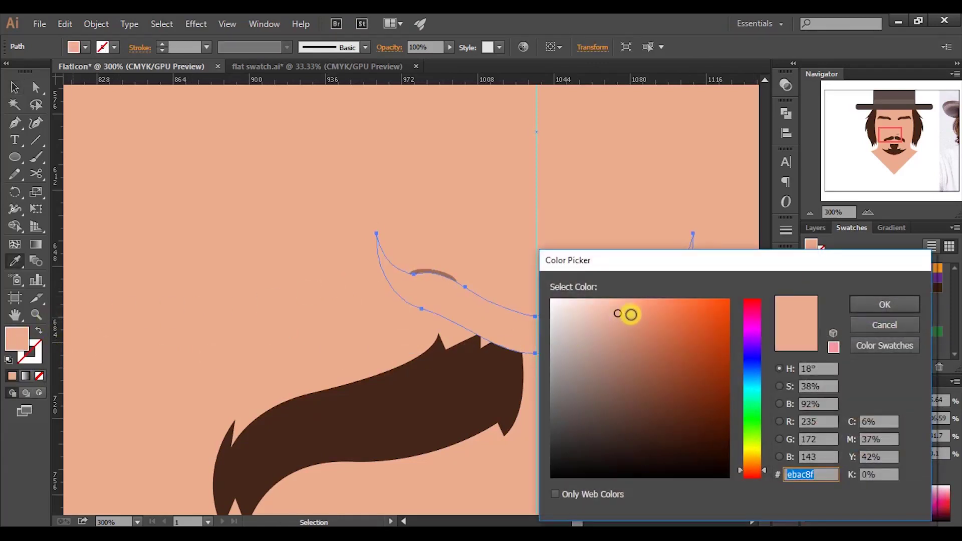
{"action": "left_click", "coordinate": [624, 324]}
{"action": "left_click_drag", "start_coordinate": [626, 326], "coordinate": [626, 327]}
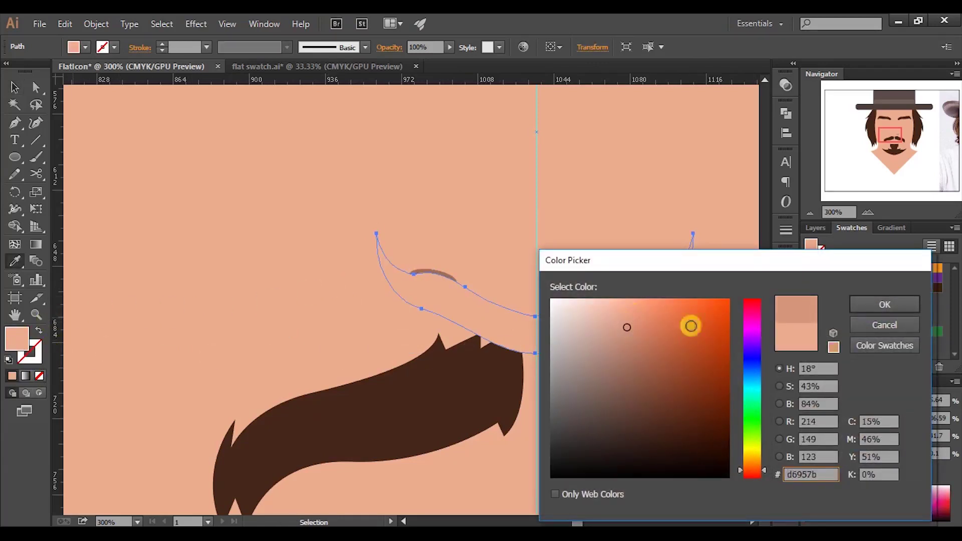
{"action": "left_click", "coordinate": [855, 303]}
Bring the left nostril to the front of the nose shading.
{"action": "left_click", "coordinate": [14, 87]}
{"action": "left_click", "coordinate": [442, 272]}
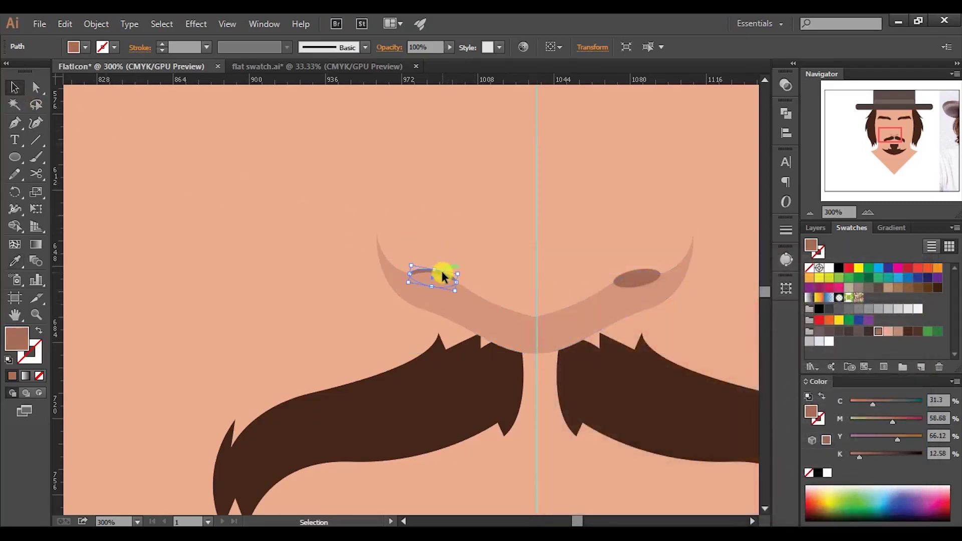
{"action": "right_click", "coordinate": [441, 273]}
{"action": "mouse_move", "coordinate": [577, 473]}
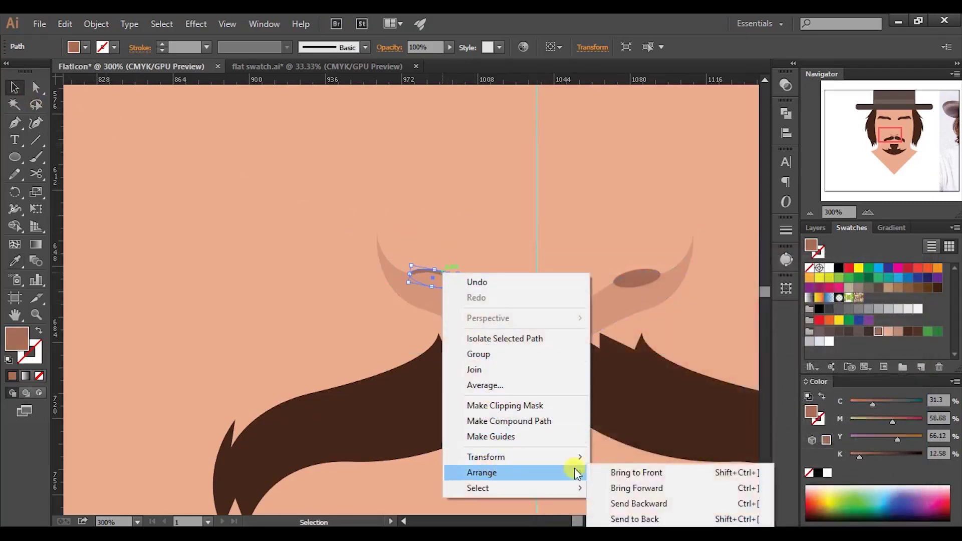
{"action": "left_click", "coordinate": [636, 472]}
{"action": "left_click", "coordinate": [485, 219]}
Select both moustache halves and bring them to the front, above the nose shading.
{"action": "scroll", "coordinate": [504, 222], "scroll_direction": "down", "scroll_amount": 1}
{"action": "scroll", "coordinate": [504, 221], "scroll_direction": "down", "scroll_amount": 1}
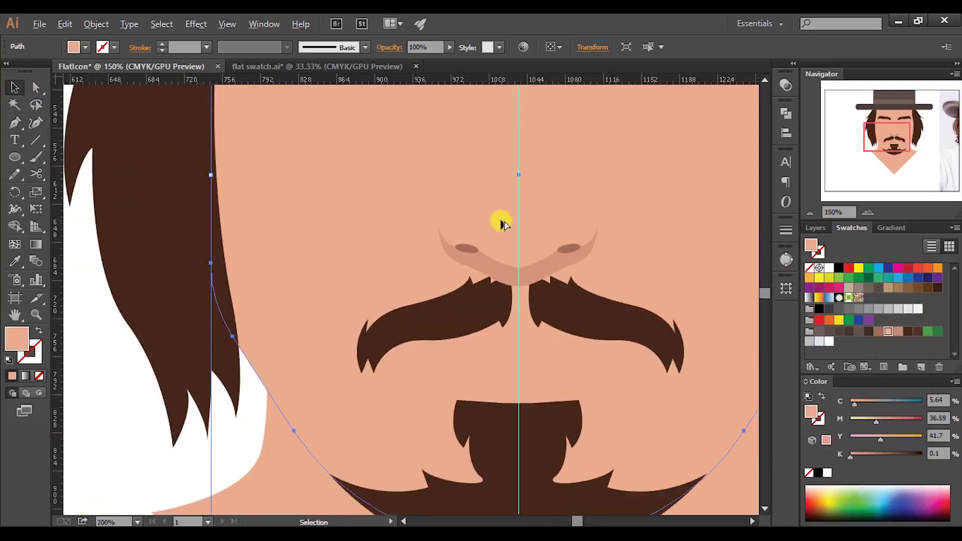
{"action": "left_click", "coordinate": [549, 312]}
{"action": "left_click", "coordinate": [468, 315], "text": "shift"}
{"action": "right_click", "coordinate": [587, 311]}
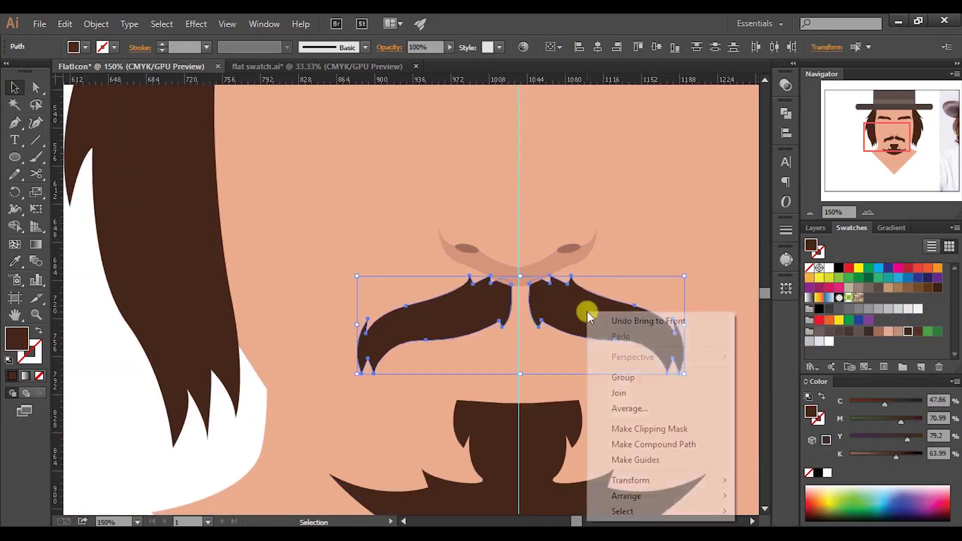
{"action": "mouse_move", "coordinate": [621, 496]}
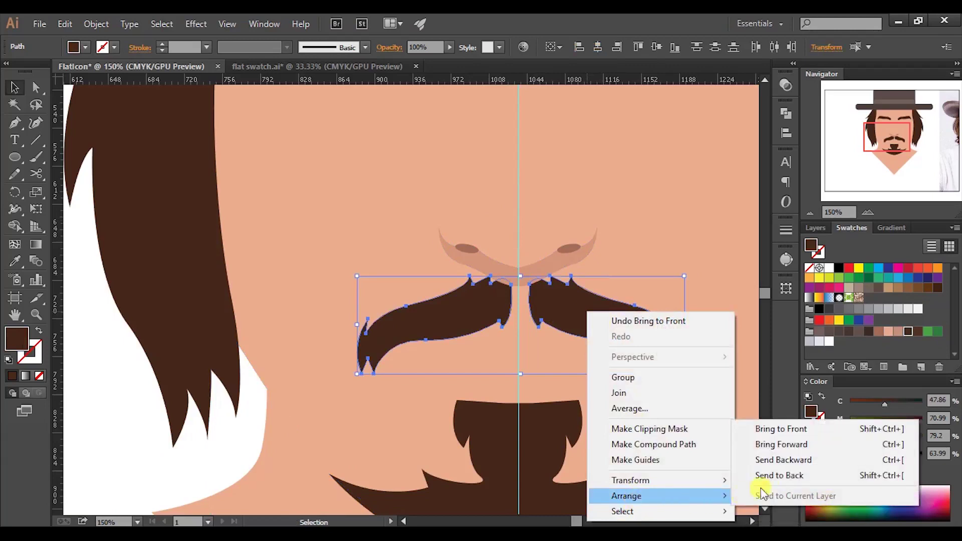
{"action": "left_click", "coordinate": [782, 429]}
{"action": "left_click", "coordinate": [596, 261]}
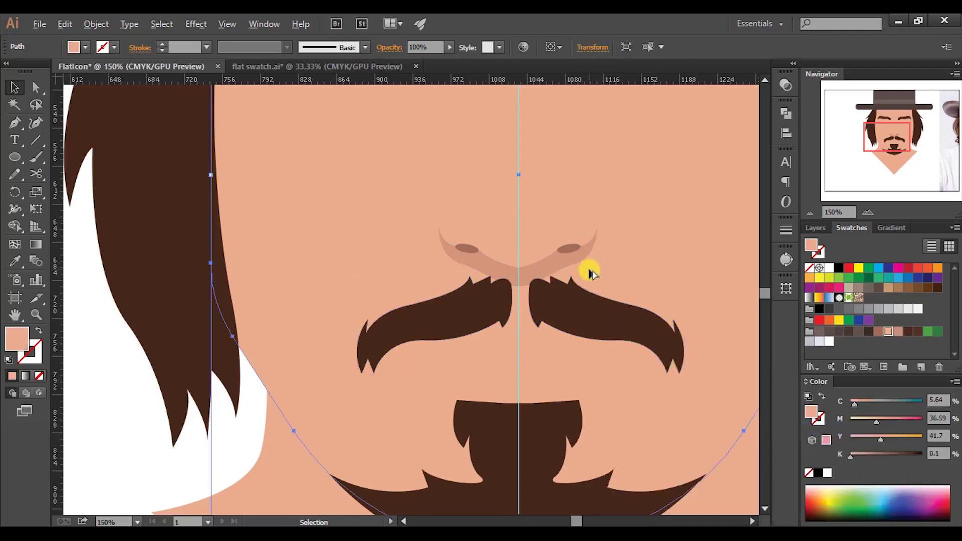
Draw a large ellipse in the darker skin tone, centred on the vertical guide and reaching from the eyebrows to below the beard.
{"action": "scroll", "coordinate": [591, 263], "scroll_direction": "down", "scroll_amount": 2}
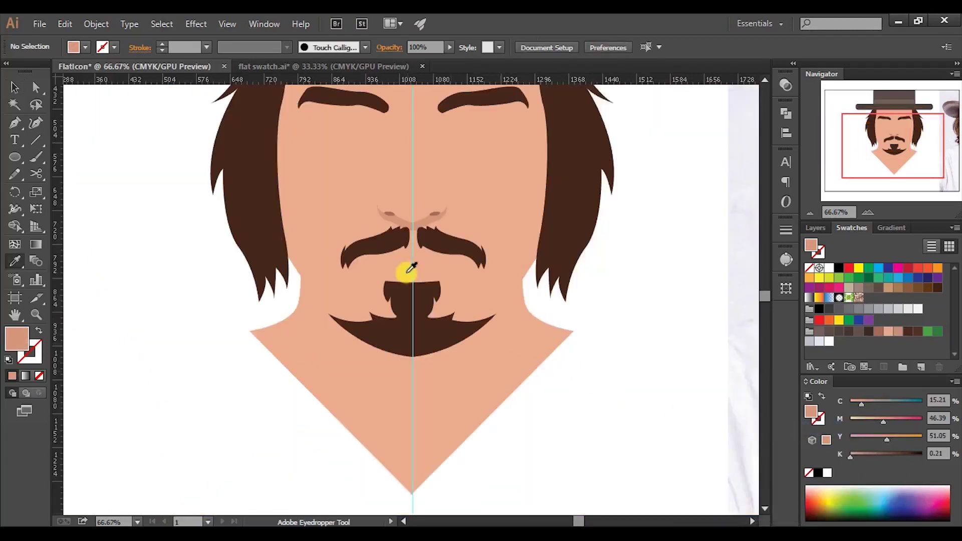
{"action": "left_click_drag", "start_coordinate": [20, 159], "coordinate": [66, 189]}
{"action": "scroll", "coordinate": [424, 284], "scroll_direction": "up", "scroll_amount": 1}
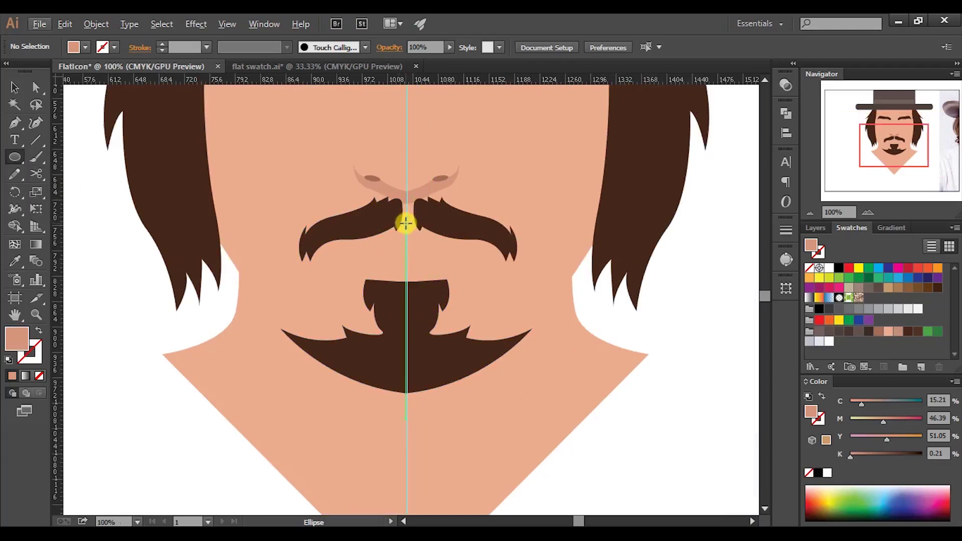
{"action": "left_click_drag", "start_coordinate": [408, 231], "coordinate": [586, 446]}
{"action": "scroll", "coordinate": [491, 279], "scroll_direction": "down", "scroll_amount": 2}
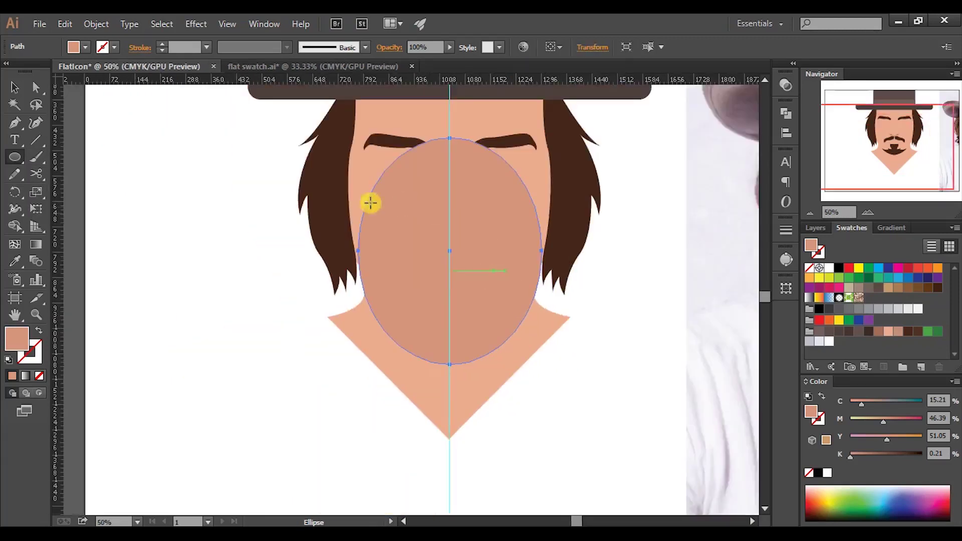
Select the neck and the ellipse, and remove the ellipse's upper part above the neck outline with the Shape Builder tool.
{"action": "left_click", "coordinate": [14, 88]}
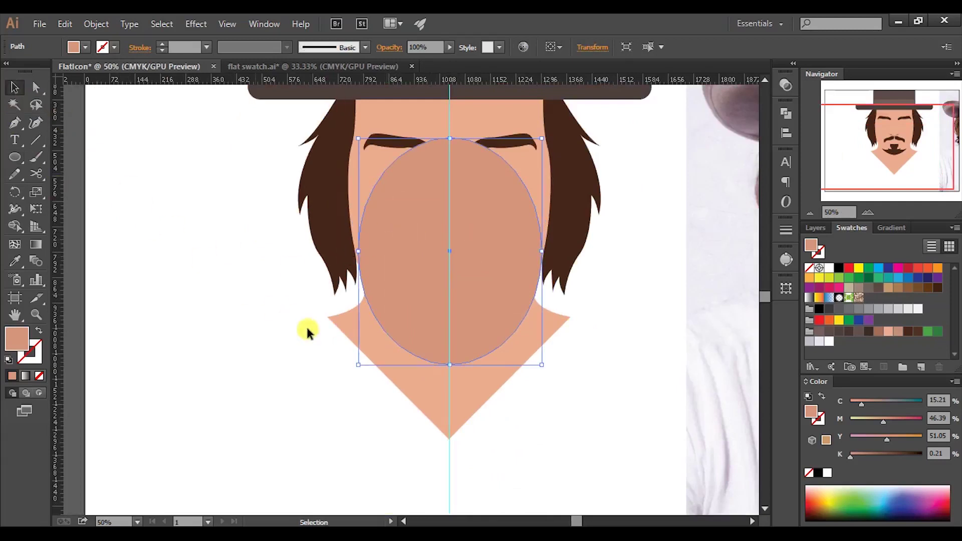
{"action": "left_click", "coordinate": [419, 399]}
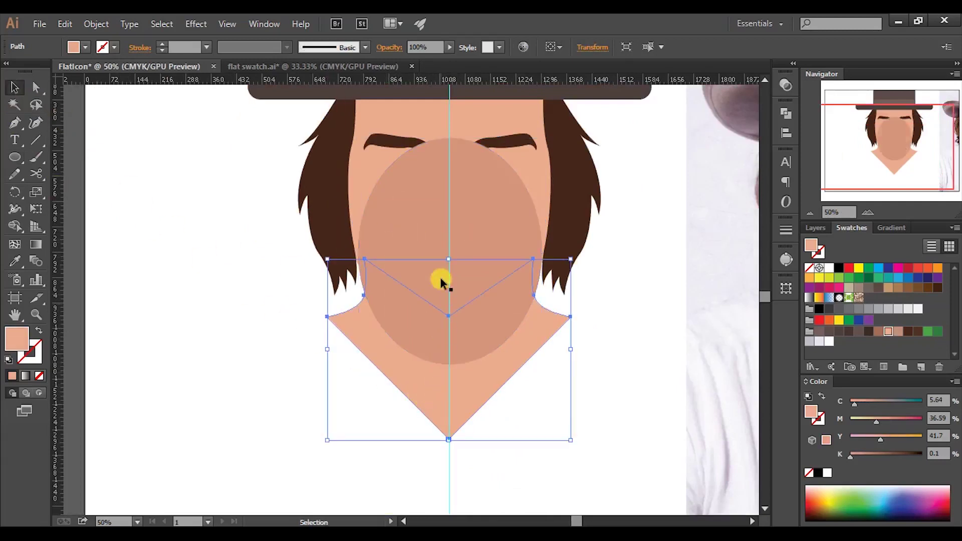
{"action": "left_click", "coordinate": [426, 217], "text": "shift"}
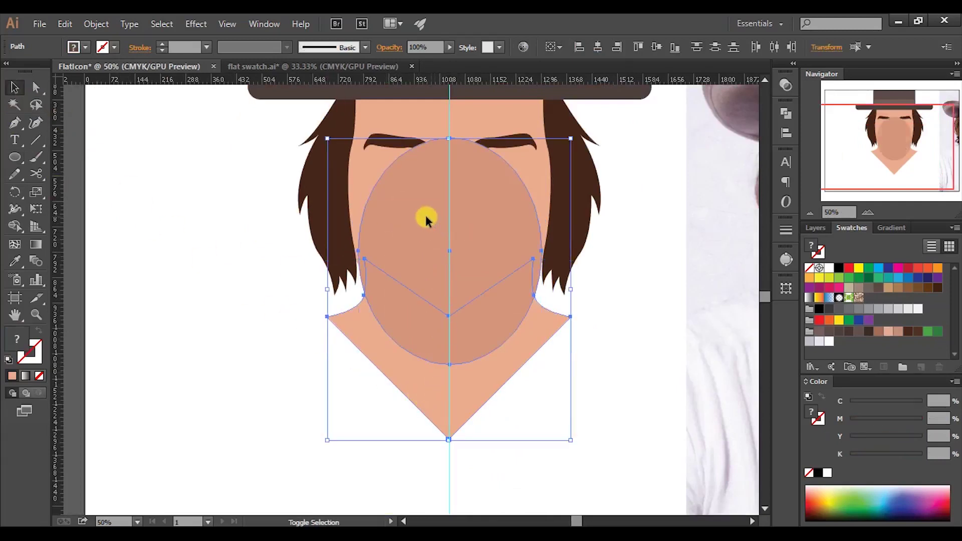
{"action": "left_click", "coordinate": [14, 226]}
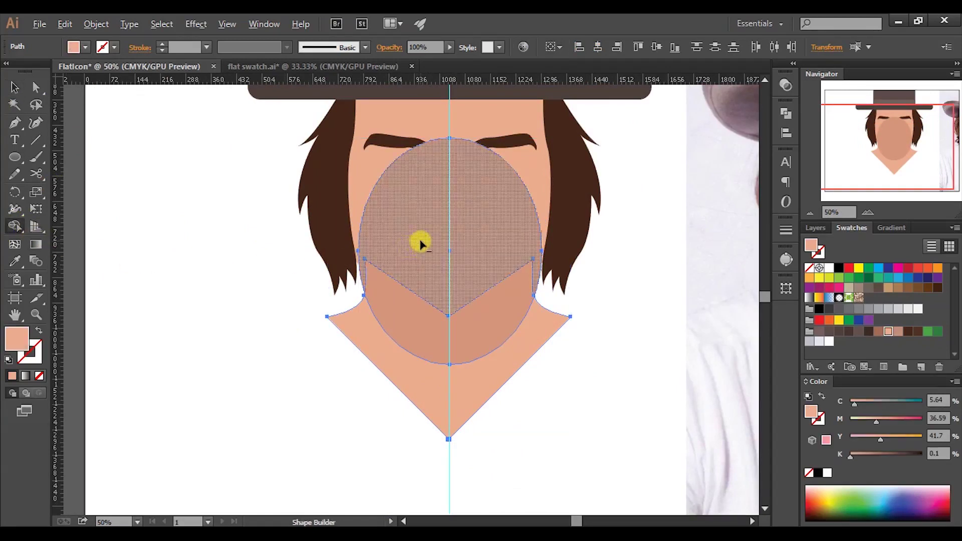
{"action": "left_click", "coordinate": [420, 244], "text": "alt"}
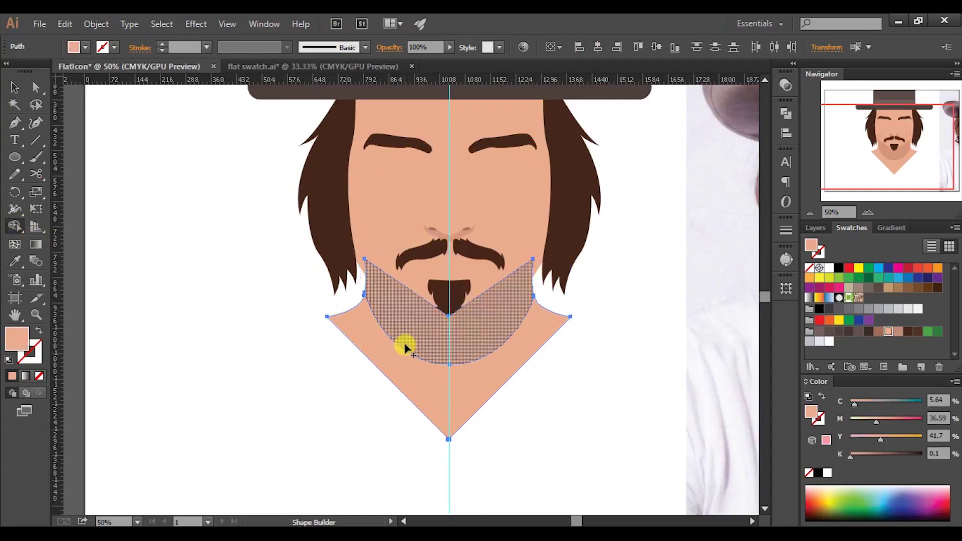
Send the neck and the remaining chin shadow to the back, behind the face and beard.
{"action": "left_click", "coordinate": [10, 88]}
{"action": "right_click", "coordinate": [387, 335]}
{"action": "mouse_move", "coordinate": [451, 309]}
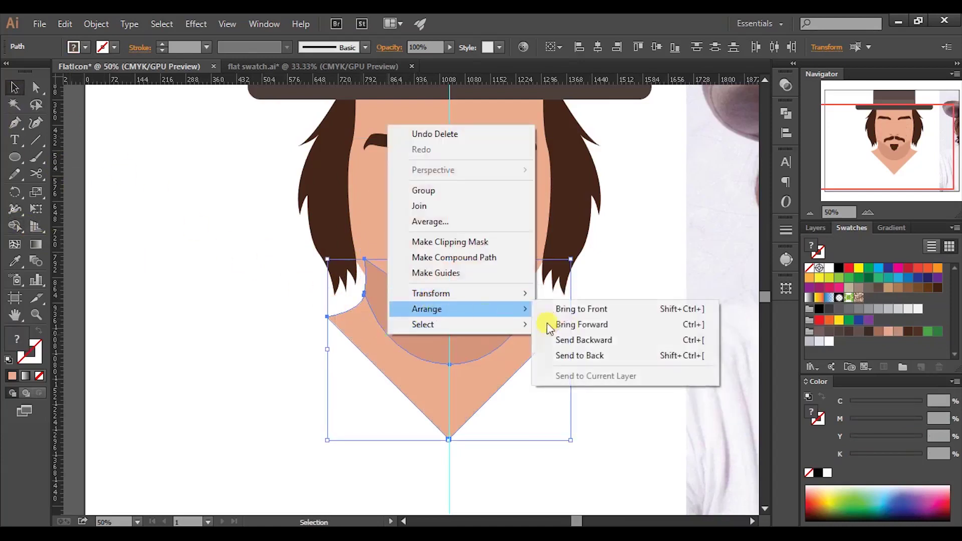
{"action": "left_click", "coordinate": [580, 356]}
{"action": "left_click", "coordinate": [606, 395]}
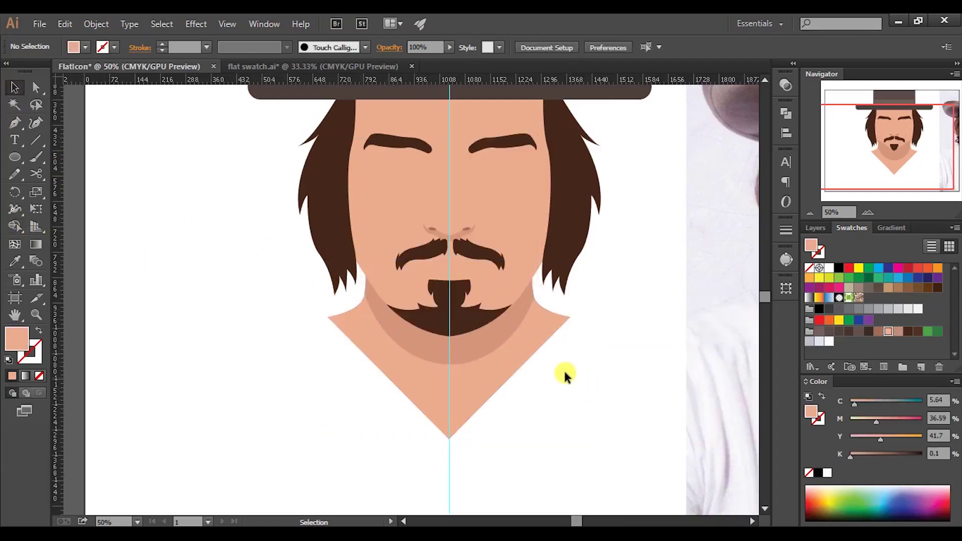
Select the chin shadow on the neck and apply a linear gradient fill of darker to lighter skin tone.
{"action": "scroll", "coordinate": [566, 376], "scroll_direction": "down", "scroll_amount": 1}
{"action": "scroll", "coordinate": [525, 368], "scroll_direction": "up", "scroll_amount": 2}
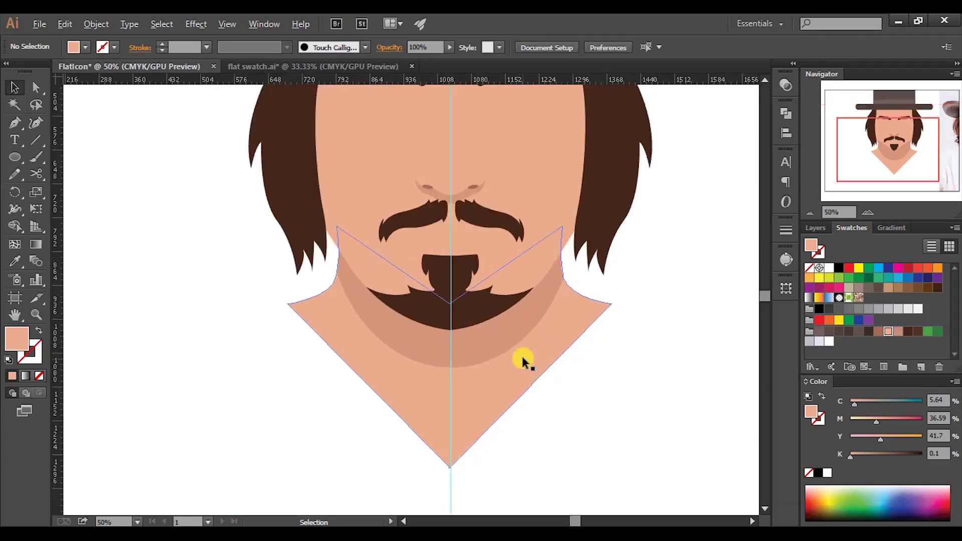
{"action": "left_click", "coordinate": [500, 335]}
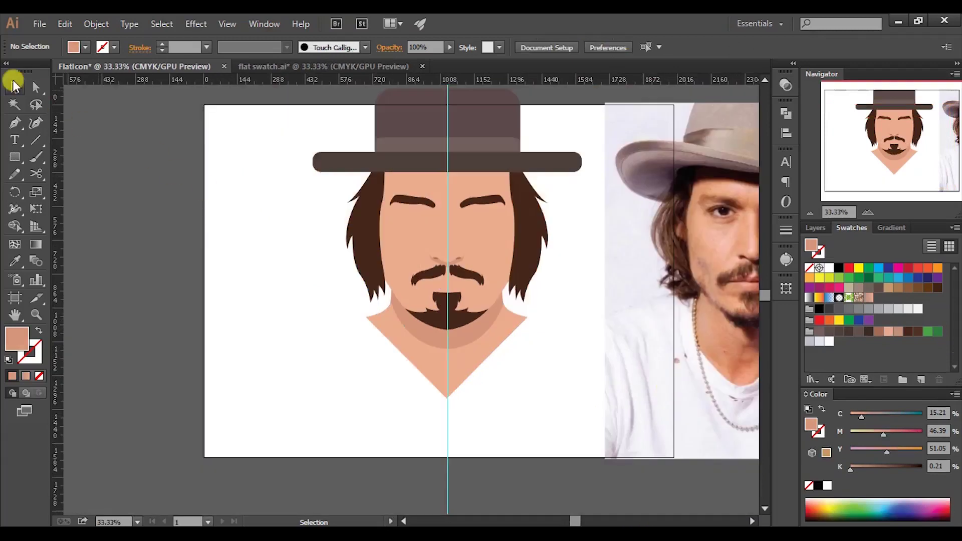
{"action": "scroll", "coordinate": [551, 376], "scroll_direction": "up", "scroll_amount": 2}
{"action": "left_click", "coordinate": [585, 388]}
{"action": "scroll", "coordinate": [571, 383], "scroll_direction": "right", "scroll_amount": 3}
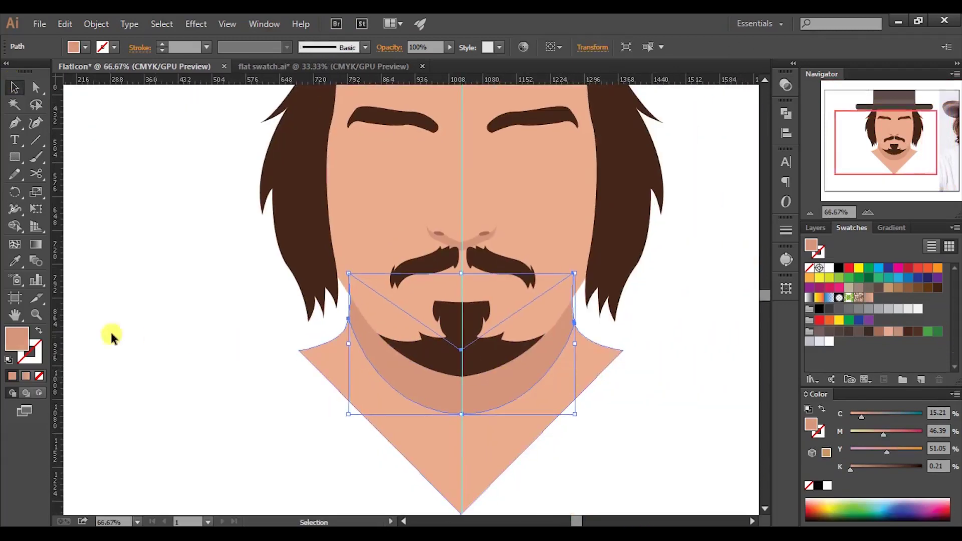
{"action": "left_click", "coordinate": [26, 376]}
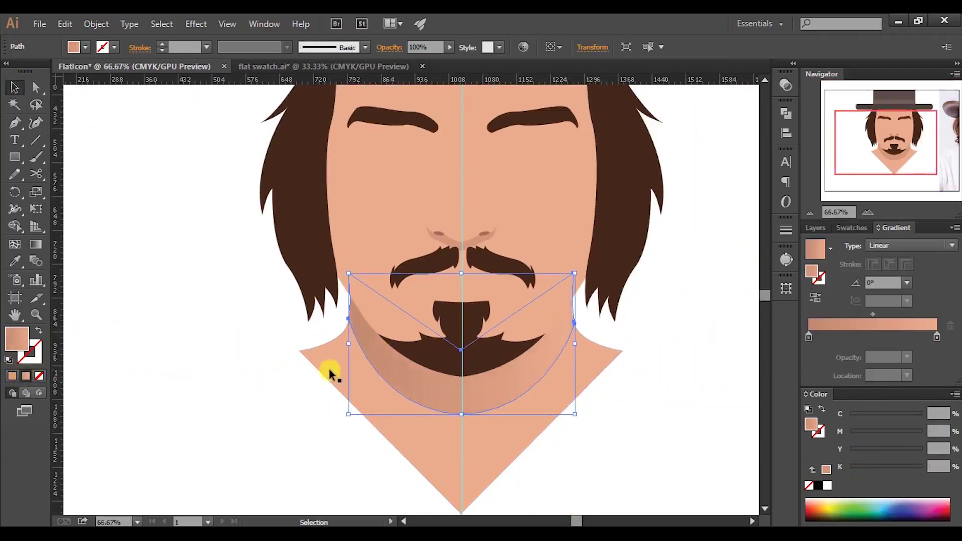
{"action": "left_click", "coordinate": [830, 248]}
{"action": "left_click", "coordinate": [751, 345]}
Redirect the chin shadow's gradient so it runs downward from above the beard to the lower neck at about -93.9°.
{"action": "left_click", "coordinate": [34, 245]}
{"action": "left_click_drag", "start_coordinate": [461, 305], "coordinate": [461, 415]}
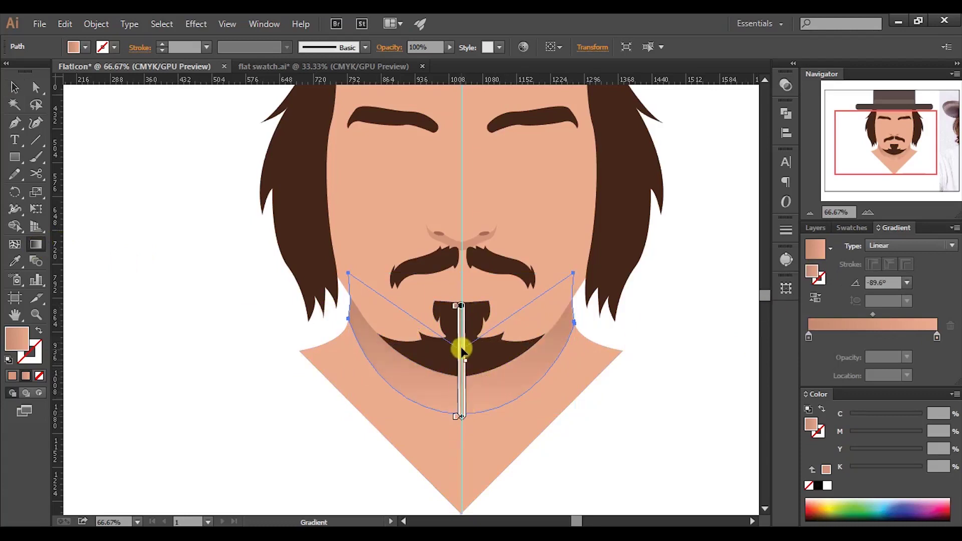
{"action": "left_click_drag", "start_coordinate": [462, 350], "coordinate": [471, 420]}
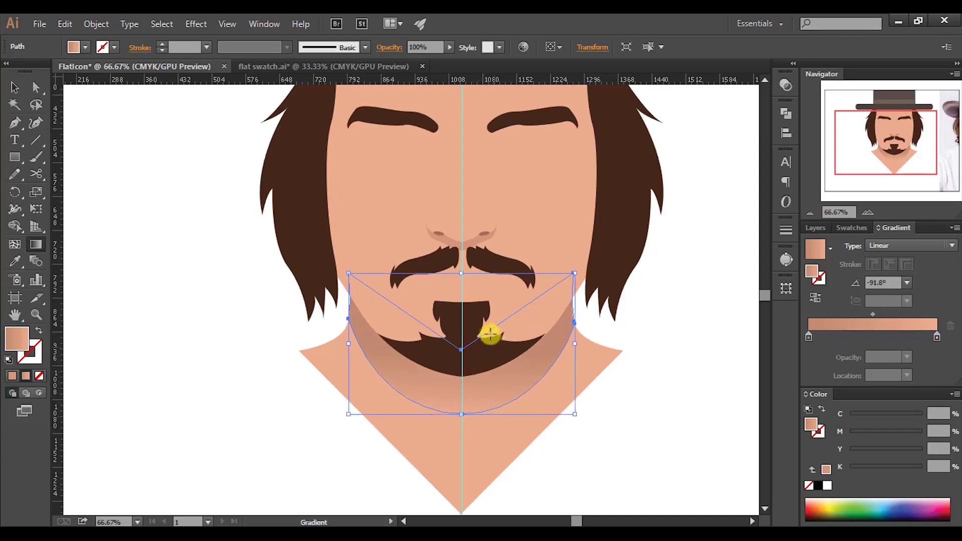
{"action": "left_click_drag", "start_coordinate": [488, 286], "coordinate": [480, 396]}
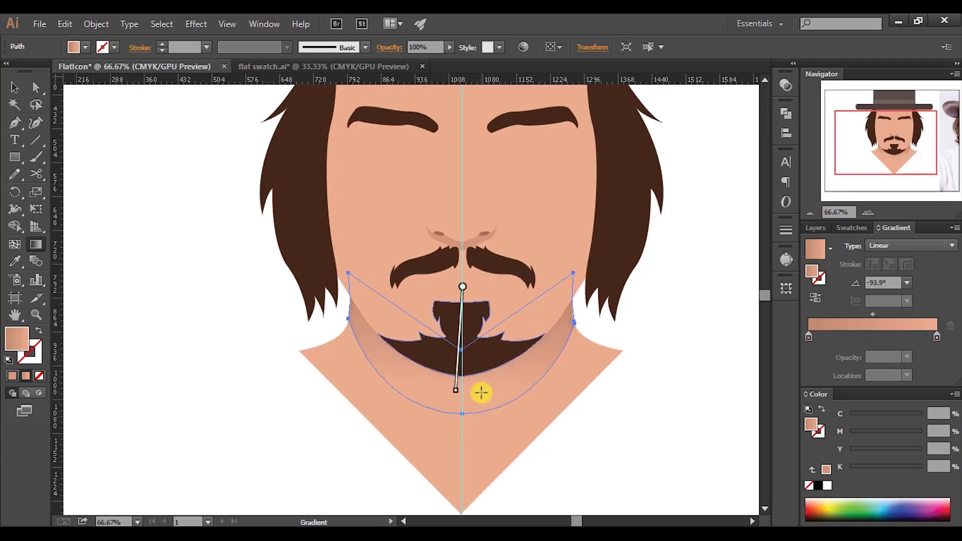
{"action": "left_click", "coordinate": [14, 87]}
{"action": "left_click", "coordinate": [617, 311]}
Select every shape of the portrait, copy them and paste the copy in front at the same position.
{"action": "key", "text": "ctrl+minus"}
{"action": "key", "text": "ctrl+minus"}
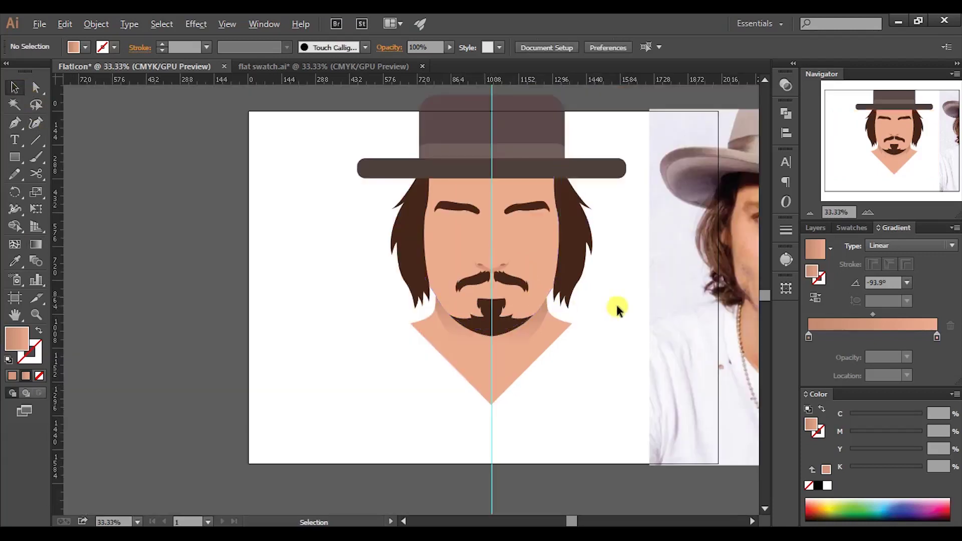
{"action": "left_click", "coordinate": [851, 227]}
{"action": "left_click_drag", "start_coordinate": [610, 249], "coordinate": [540, 280]}
{"action": "left_click_drag", "start_coordinate": [568, 94], "coordinate": [344, 414]}
{"action": "key", "text": "a"}
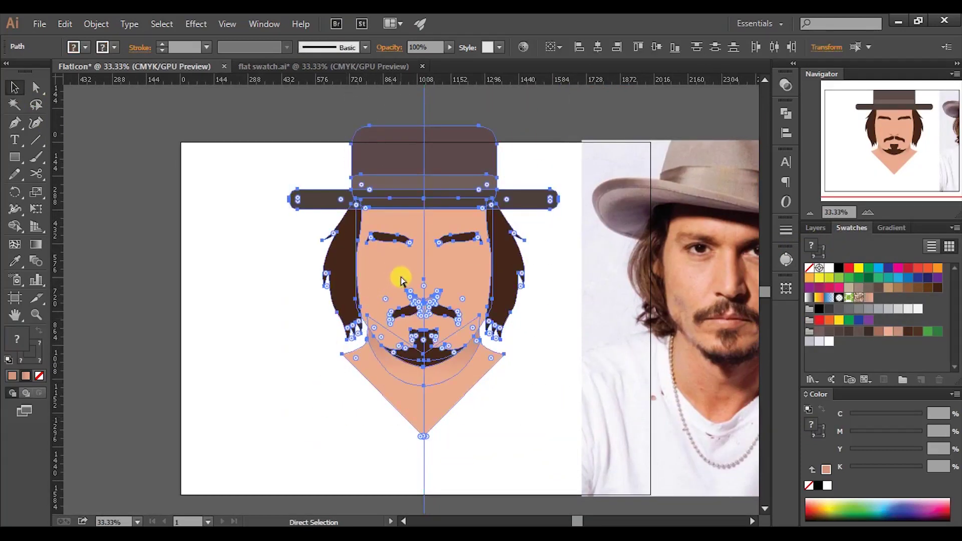
{"action": "key", "text": "ctrl+c"}
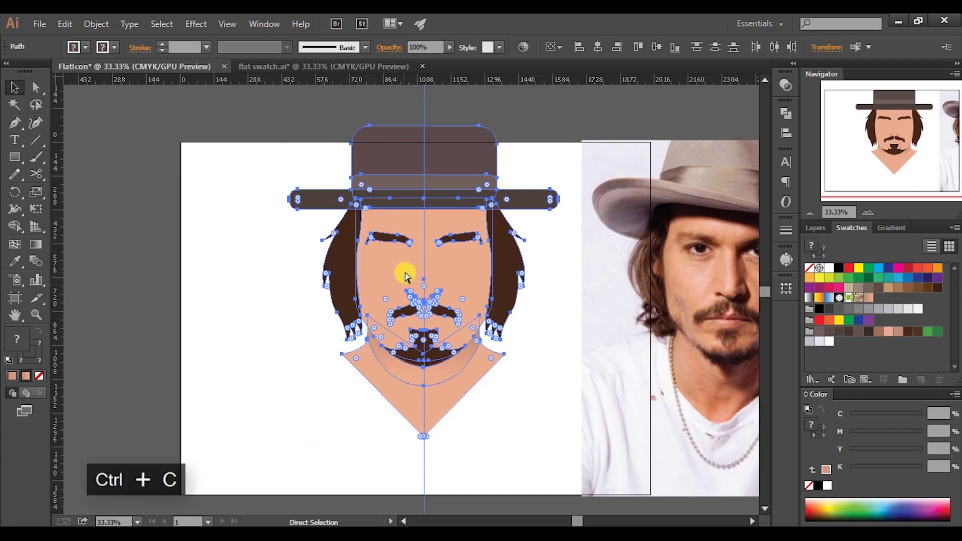
{"action": "key", "text": "v"}
{"action": "key", "text": "a"}
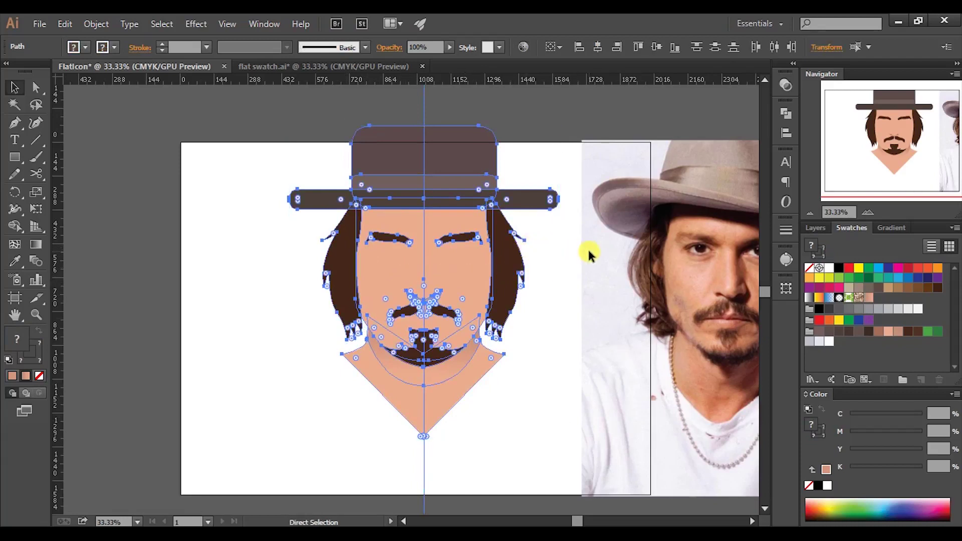
{"action": "key", "text": "ctrl+f"}
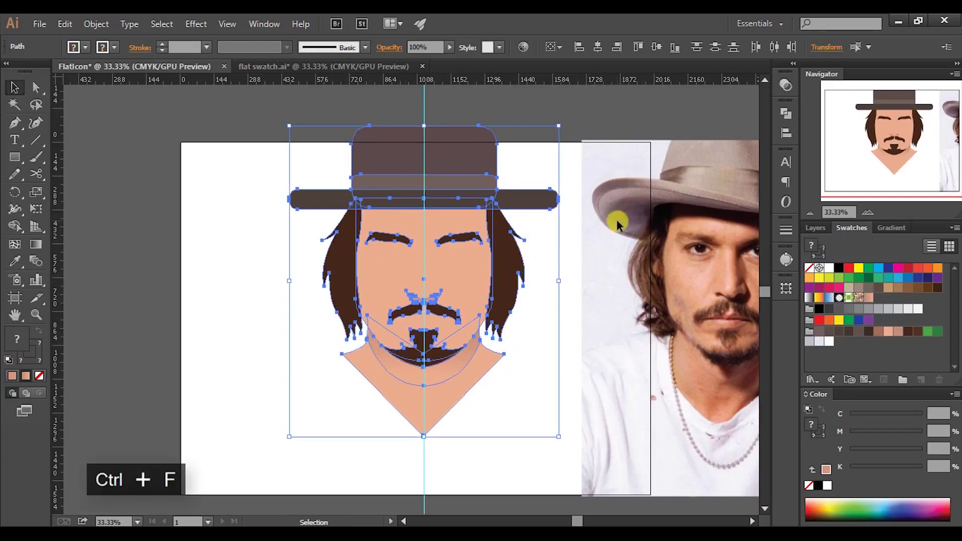
Unite the pasted copy of the portrait into a single silhouette with Pathfinder.
{"action": "left_click", "coordinate": [786, 114]}
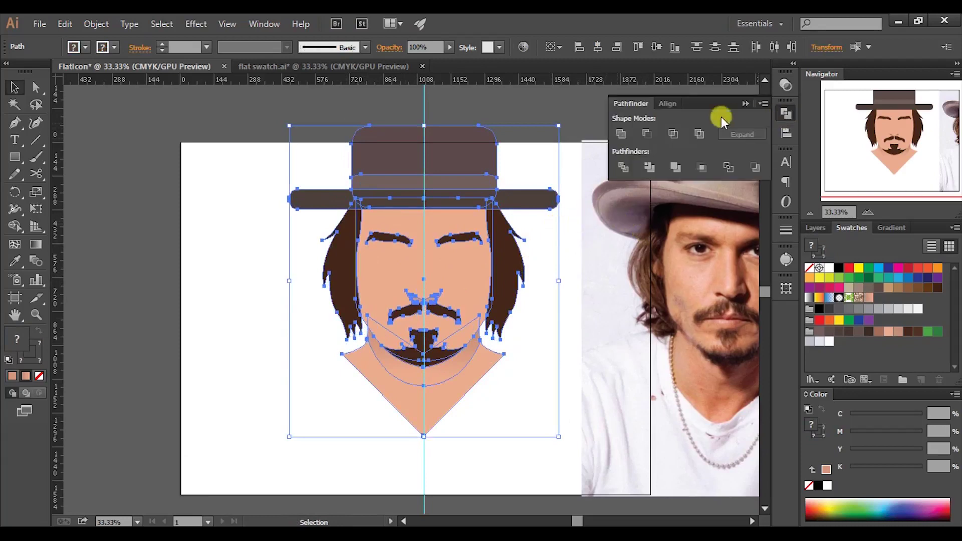
{"action": "left_click", "coordinate": [620, 134]}
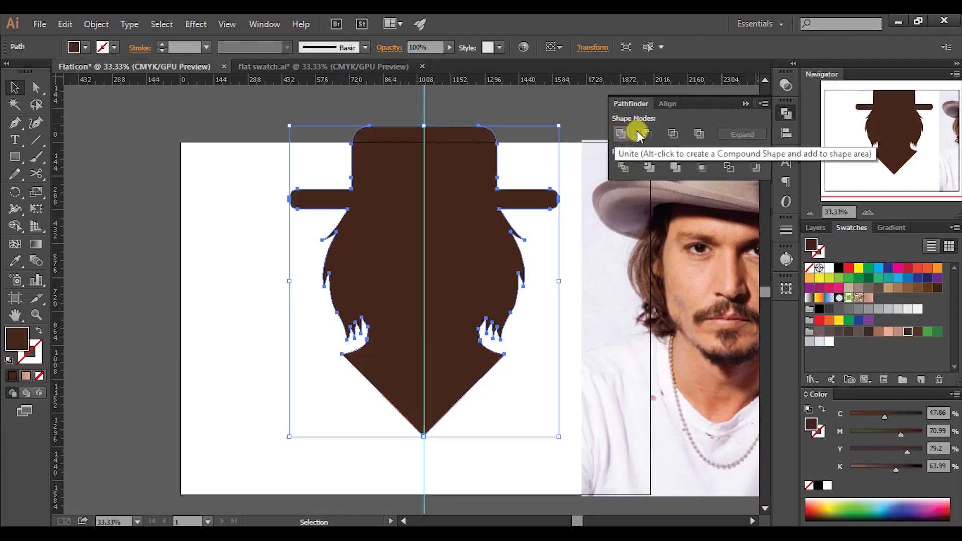
{"action": "left_click", "coordinate": [745, 103]}
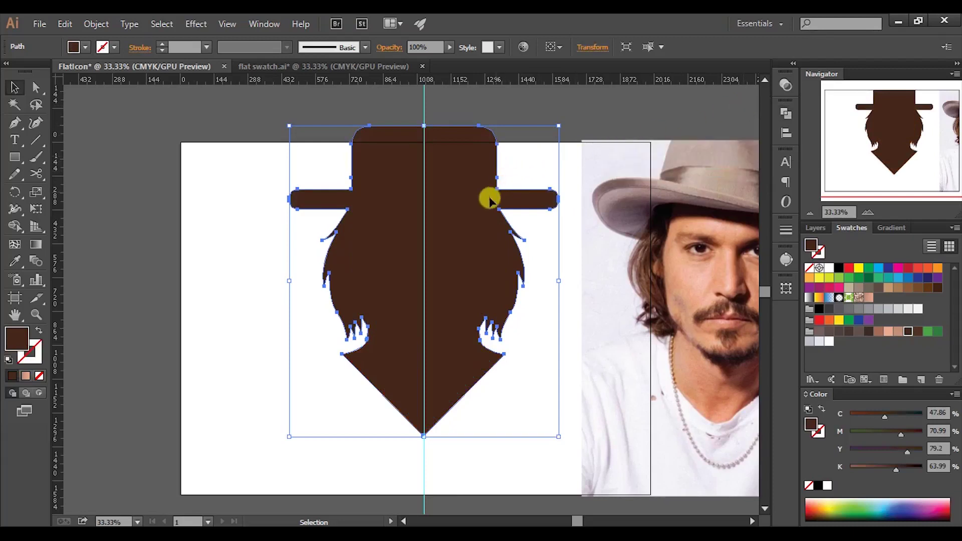
Fill the united silhouette with black and cut its path with Scissors at the hat's top centre and the neck's bottom tip.
{"action": "left_click", "coordinate": [819, 311]}
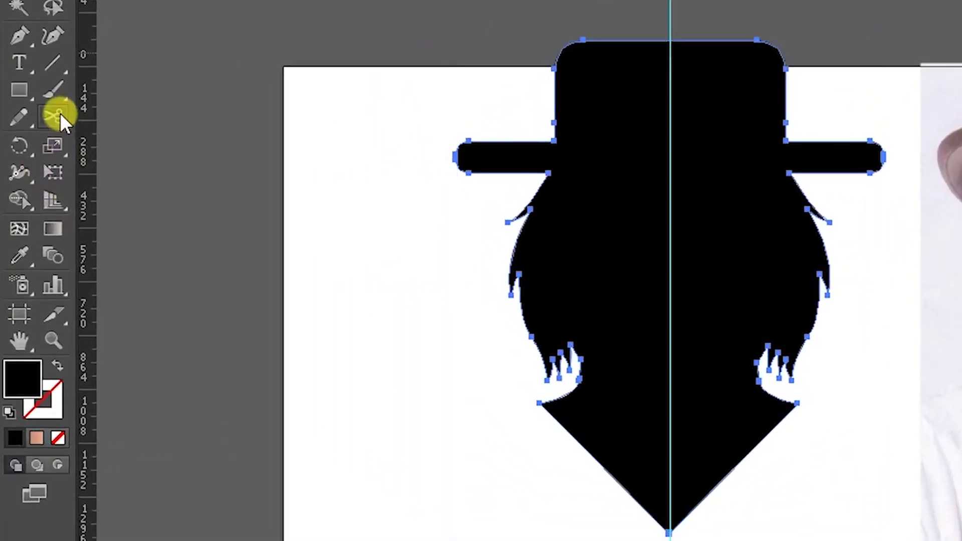
{"action": "mouse_move", "coordinate": [40, 171]}
{"action": "left_mouse_down"}
{"action": "mouse_move", "coordinate": [89, 178]}
{"action": "mouse_move", "coordinate": [91, 196]}
{"action": "left_mouse_up"}
{"action": "left_click", "coordinate": [135, 146]}
{"action": "scroll", "coordinate": [670, 40], "scroll_direction": "up", "scroll_amount": 4}
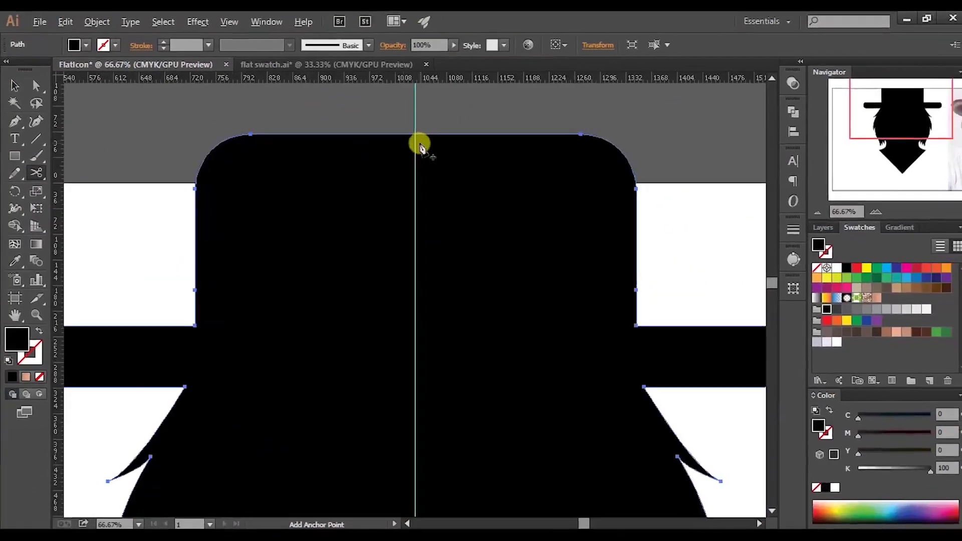
{"action": "left_click", "coordinate": [408, 132]}
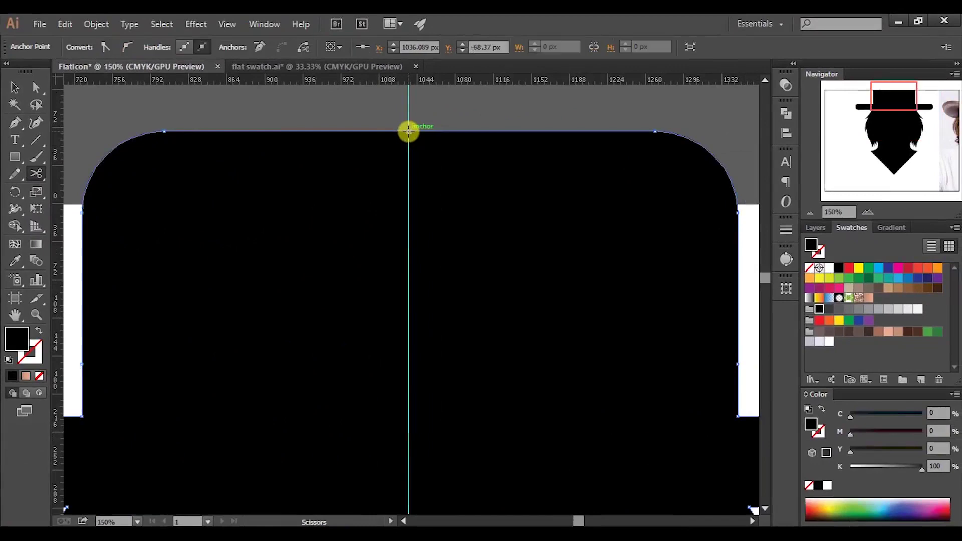
{"action": "scroll", "coordinate": [408, 131], "scroll_direction": "down", "scroll_amount": 4}
{"action": "key", "text": "plus"}
{"action": "scroll", "coordinate": [408, 381], "scroll_direction": "up", "scroll_amount": 2}
{"action": "scroll", "coordinate": [419, 317], "scroll_direction": "up", "scroll_amount": 6}
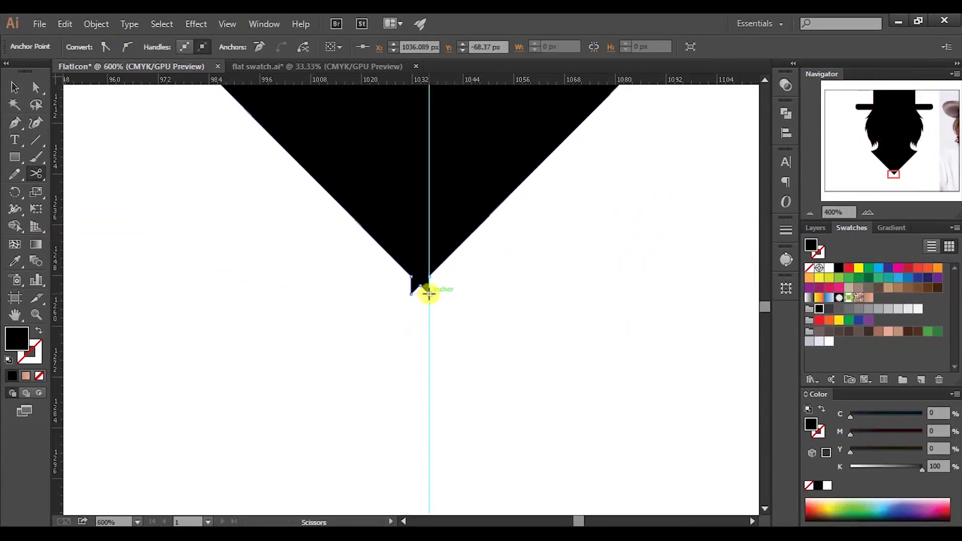
{"action": "scroll", "coordinate": [445, 282], "scroll_direction": "down", "scroll_amount": 8}
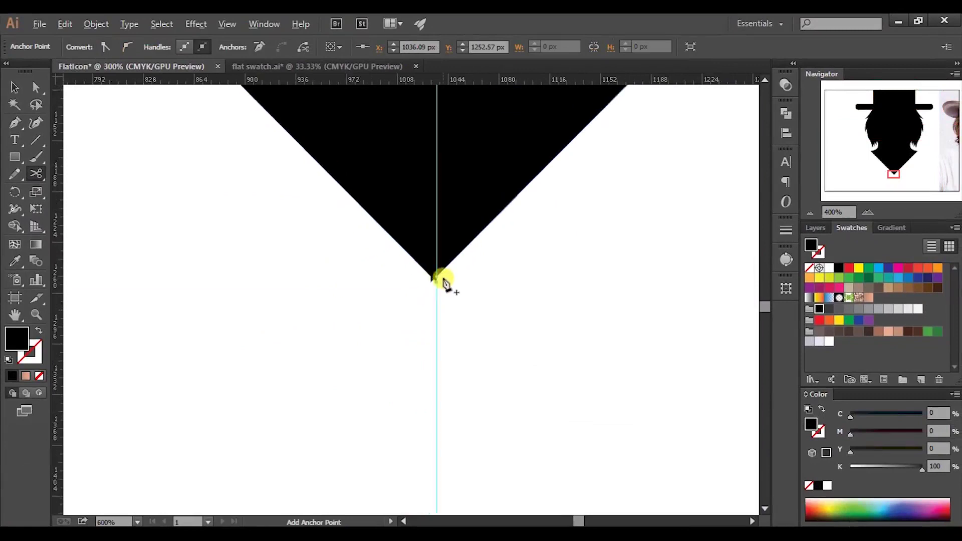
{"action": "left_click_drag", "start_coordinate": [486, 215], "coordinate": [482, 337]}
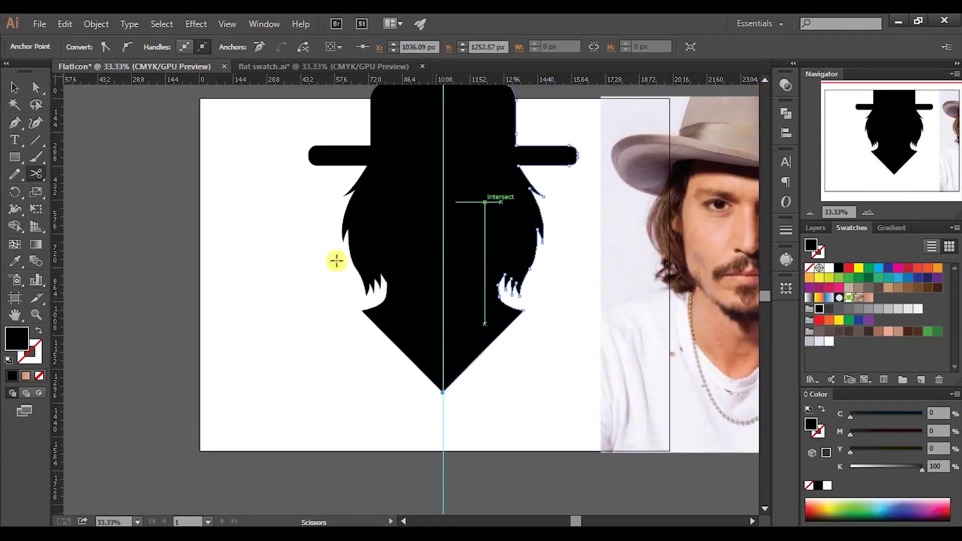
Delete the left half of the cut black silhouette.
{"action": "left_click", "coordinate": [15, 88]}
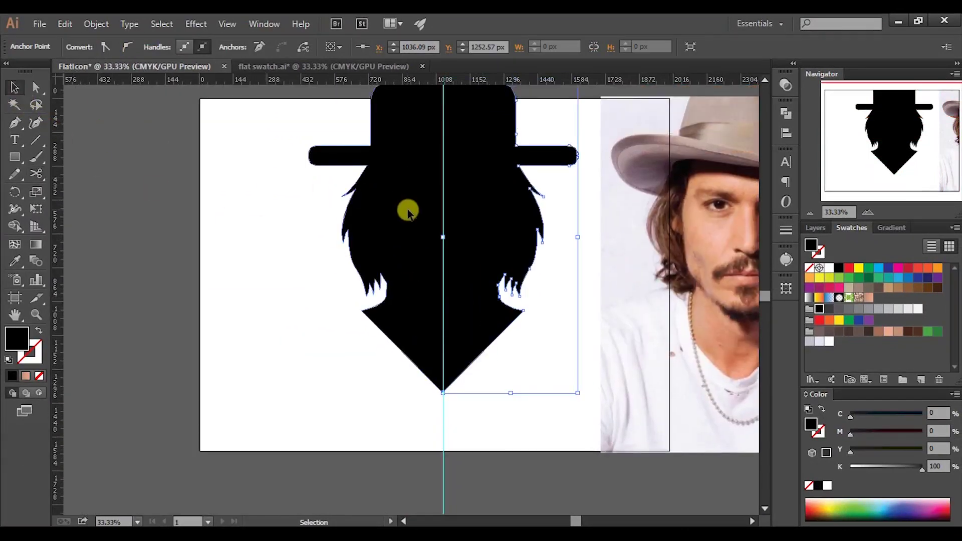
{"action": "left_click", "coordinate": [407, 209]}
{"action": "scroll", "coordinate": [486, 226], "scroll_direction": "up", "scroll_amount": 3}
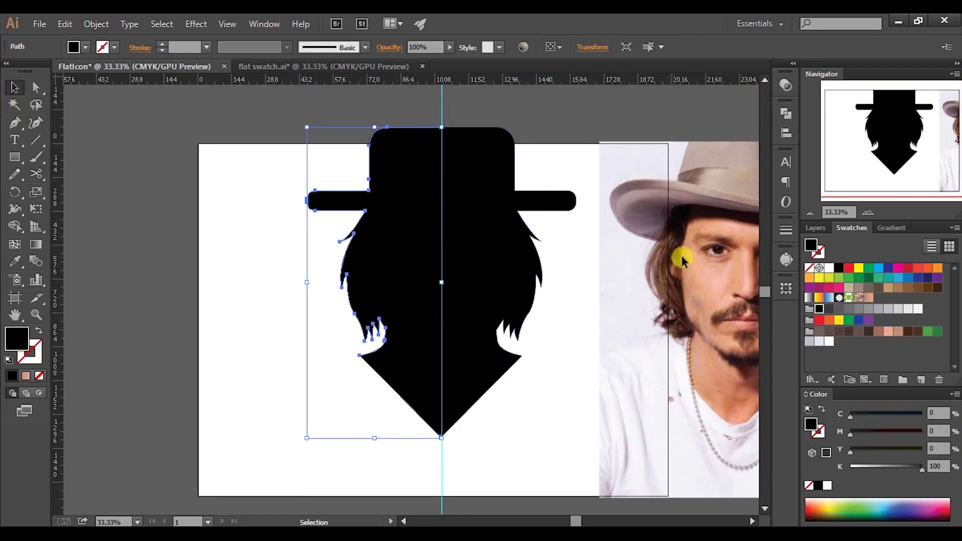
{"action": "key", "text": "Delete"}
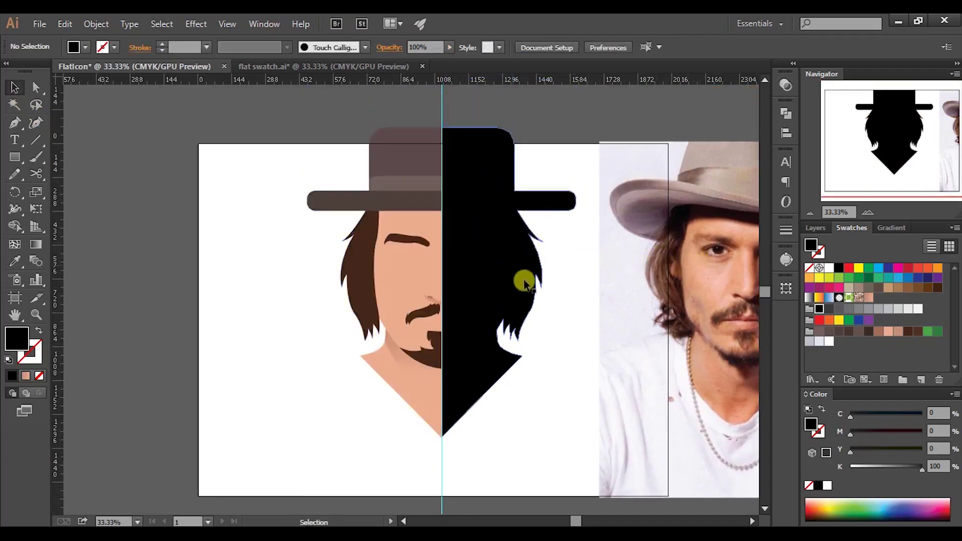
Turn the remaining right half of the silhouette into a shadow with Multiply blending at 20% opacity.
{"action": "left_click", "coordinate": [463, 210]}
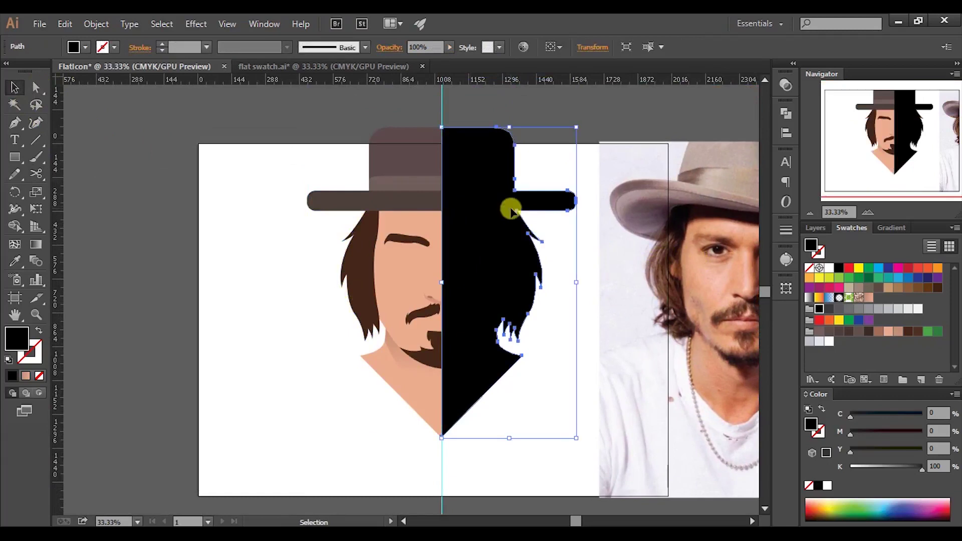
{"action": "left_click", "coordinate": [787, 86]}
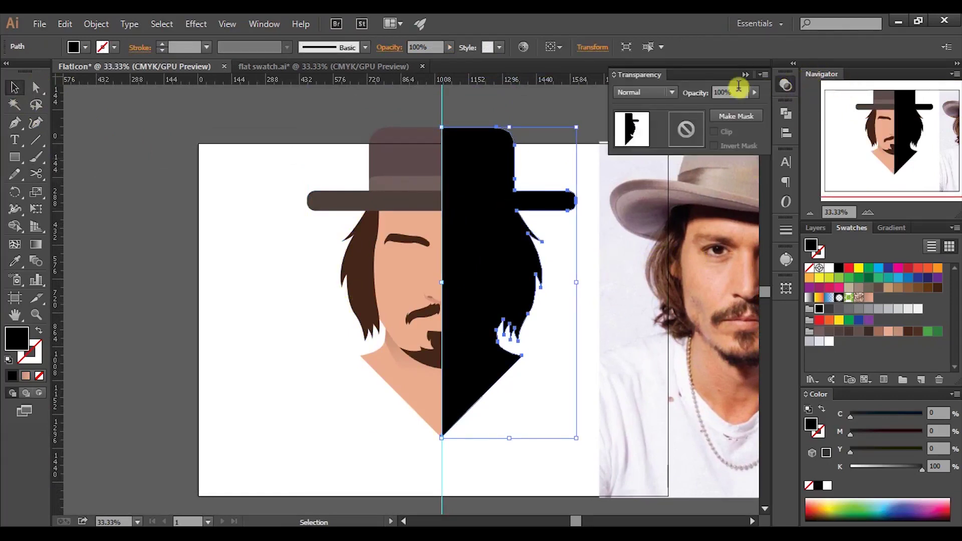
{"action": "left_click", "coordinate": [672, 93]}
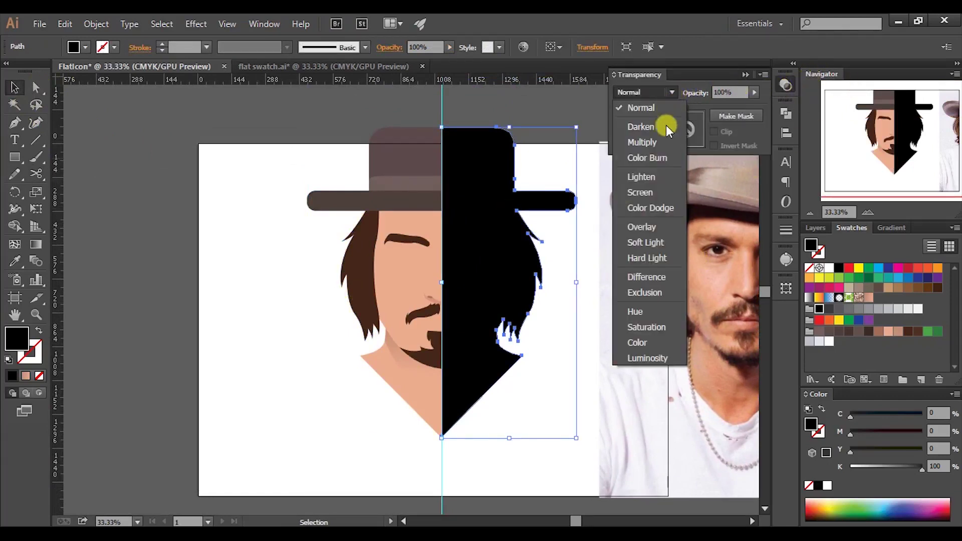
{"action": "left_click", "coordinate": [660, 140]}
{"action": "left_click", "coordinate": [754, 92]}
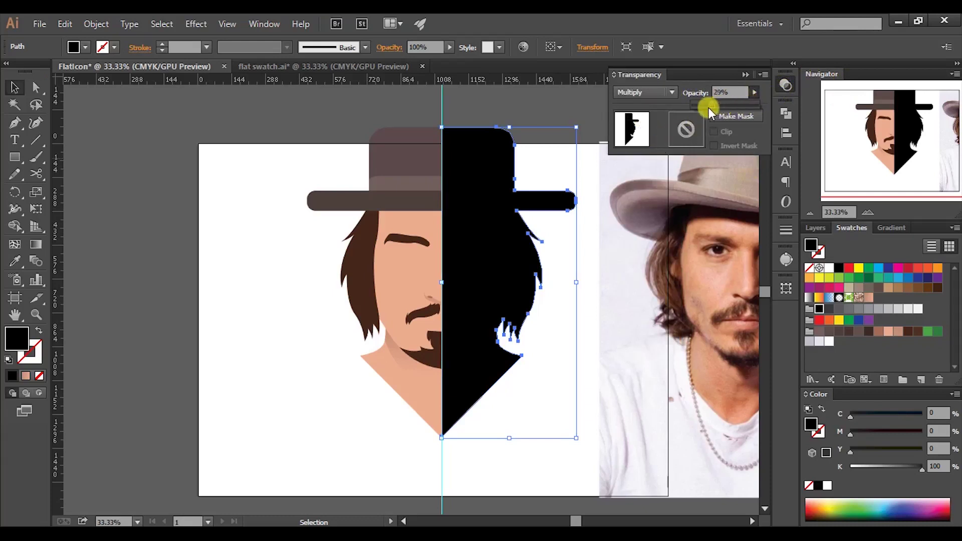
{"action": "left_click_drag", "start_coordinate": [703, 107], "coordinate": [705, 107]}
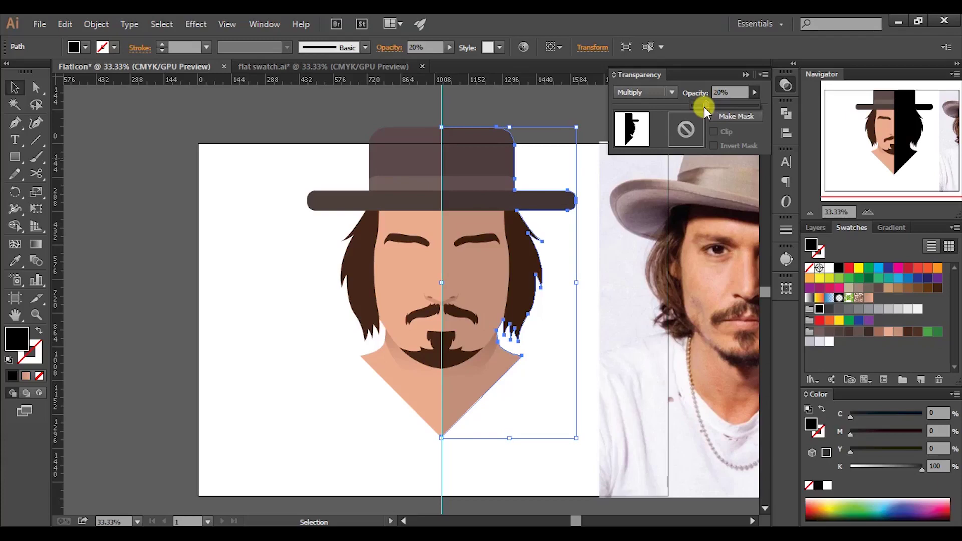
{"action": "left_click", "coordinate": [350, 116]}
{"action": "scroll", "coordinate": [483, 203], "scroll_direction": "up", "scroll_amount": 4}
{"action": "scroll", "coordinate": [467, 234], "scroll_direction": "down", "scroll_amount": 4}
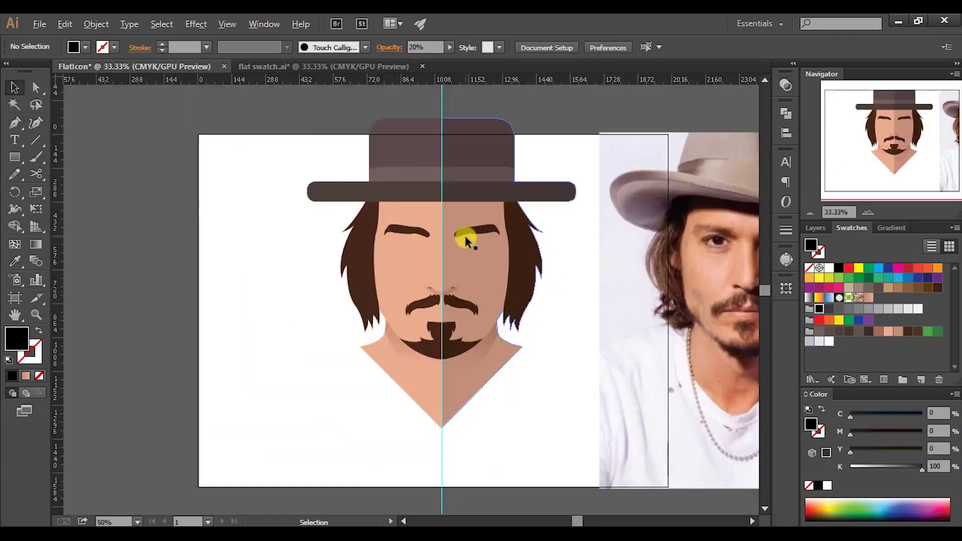
Start a collar outline with the Pen tool, running straight from the neck's bottom tip up to its left corner.
{"action": "left_click", "coordinate": [441, 96]}
{"action": "scroll", "coordinate": [478, 326], "scroll_direction": "down", "scroll_amount": 1}
{"action": "scroll", "coordinate": [523, 368], "scroll_direction": "up", "scroll_amount": 1}
{"action": "left_click_drag", "start_coordinate": [15, 122], "coordinate": [55, 125]}
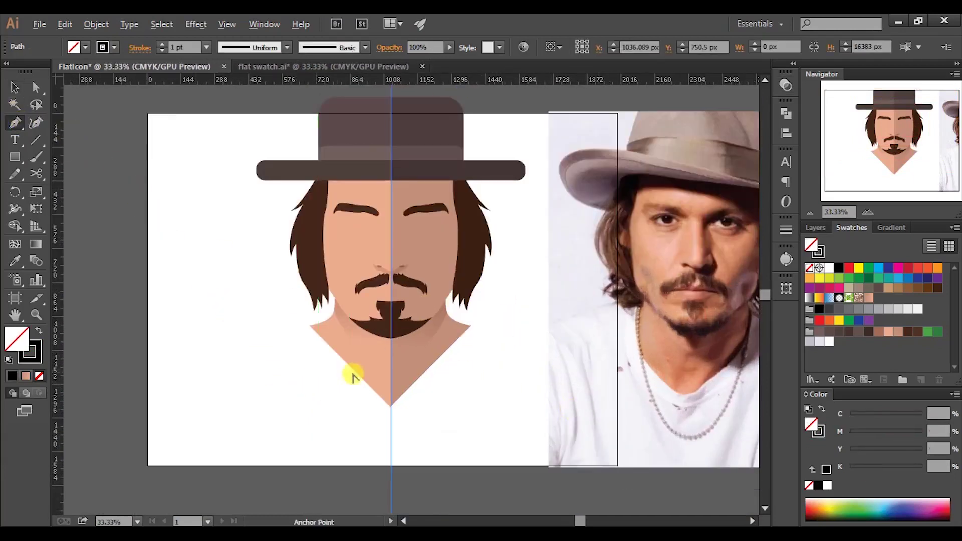
{"action": "scroll", "coordinate": [381, 380], "scroll_direction": "up", "scroll_amount": 2}
{"action": "scroll", "coordinate": [442, 459], "scroll_direction": "up", "scroll_amount": 1}
{"action": "scroll", "coordinate": [442, 461], "scroll_direction": "up", "scroll_amount": 3}
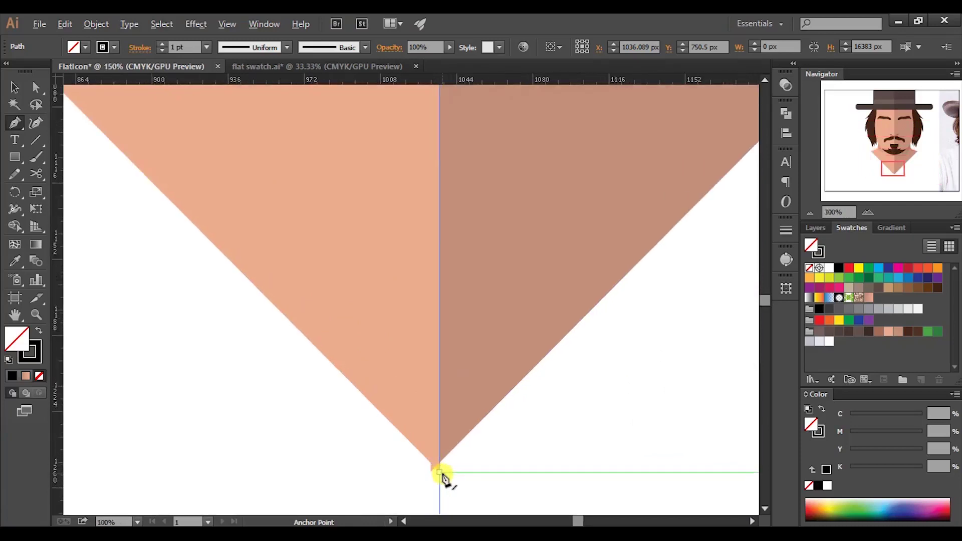
{"action": "left_click", "coordinate": [439, 466]}
{"action": "scroll", "coordinate": [439, 466], "scroll_direction": "down", "scroll_amount": 3}
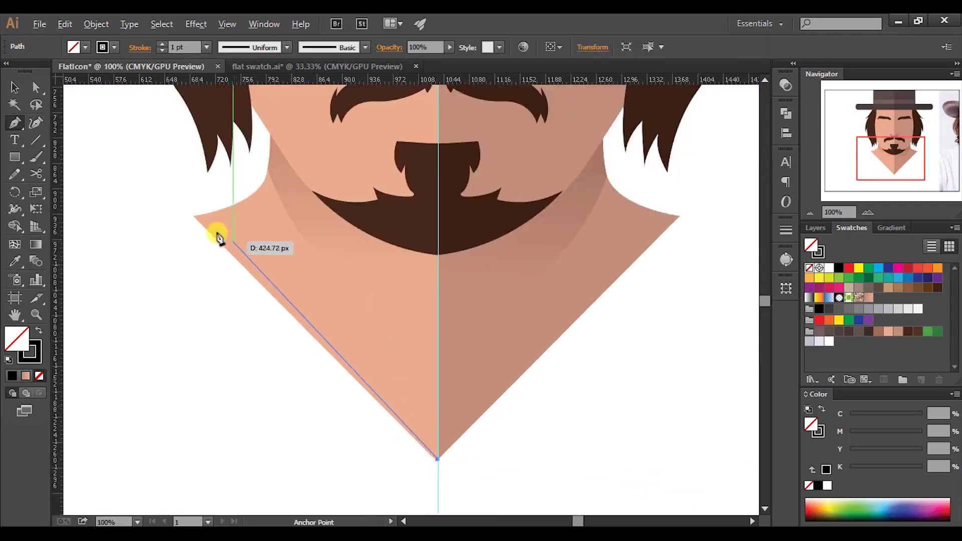
{"action": "left_click", "coordinate": [195, 217]}
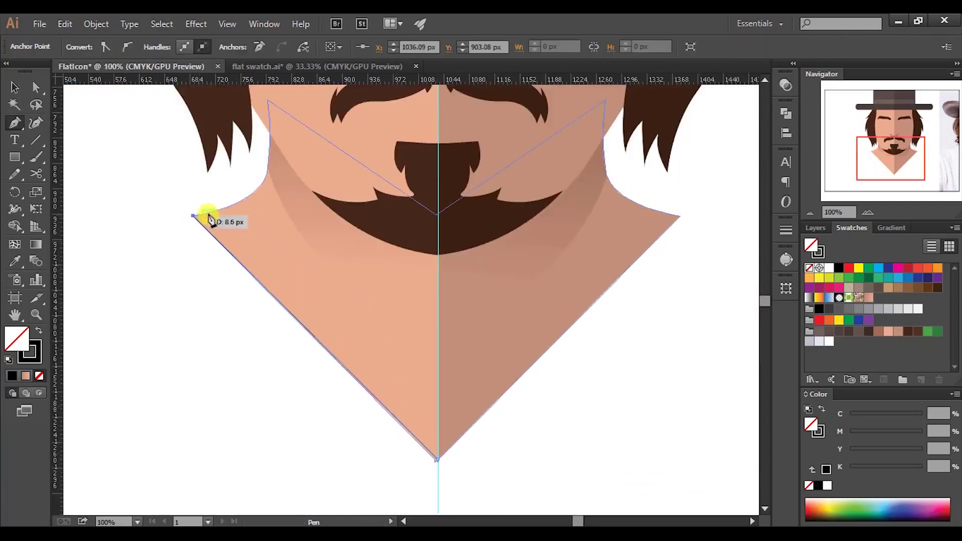
Continue the collar outline along the left neck curve and close it with a rounded outer edge back to the neck tip.
{"action": "scroll", "coordinate": [208, 217], "scroll_direction": "up", "scroll_amount": 2}
{"action": "left_click_drag", "start_coordinate": [287, 162], "coordinate": [327, 109]}
{"action": "left_click", "coordinate": [286, 161]}
{"action": "scroll", "coordinate": [287, 161], "scroll_direction": "down", "scroll_amount": 2}
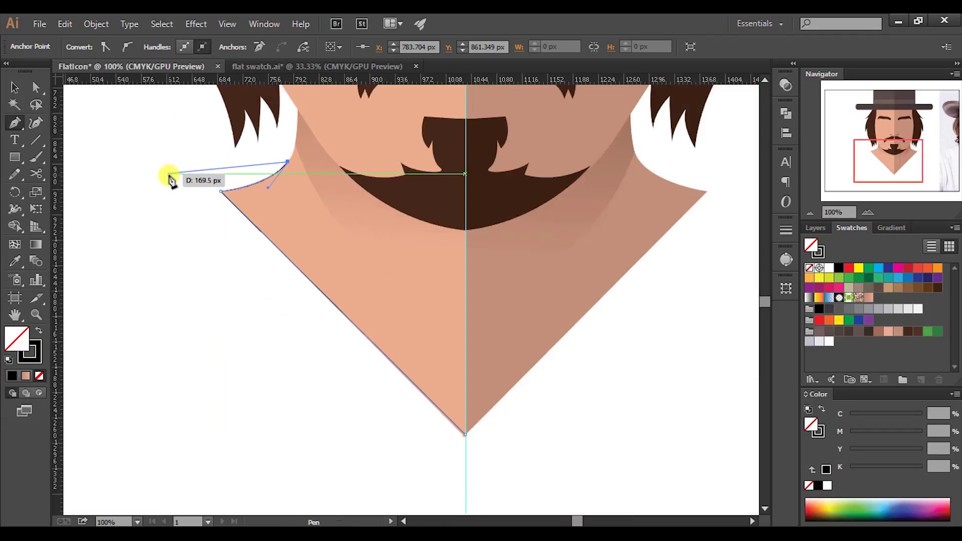
{"action": "left_click_drag", "start_coordinate": [177, 191], "coordinate": [161, 243]}
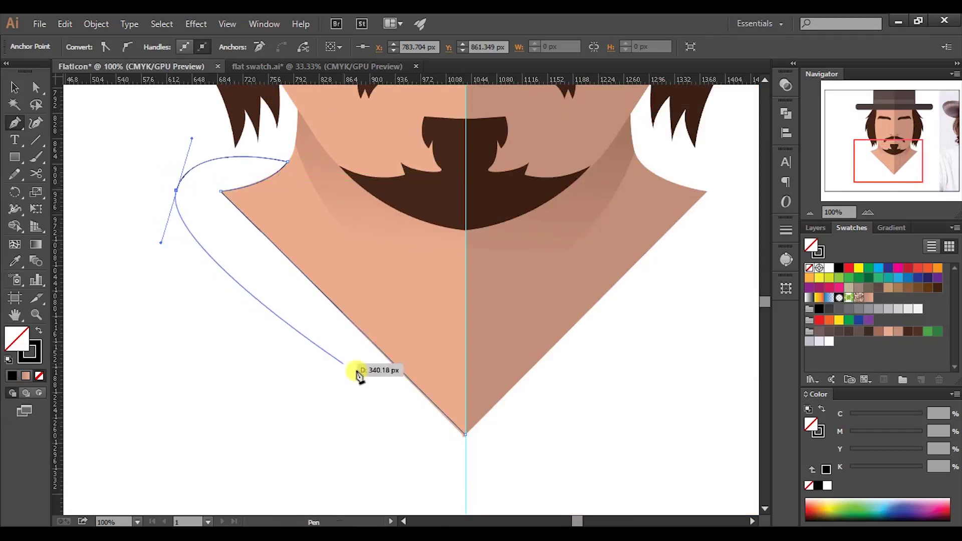
{"action": "left_click_drag", "start_coordinate": [465, 434], "coordinate": [484, 396]}
{"action": "scroll", "coordinate": [476, 385], "scroll_direction": "down", "scroll_amount": 2}
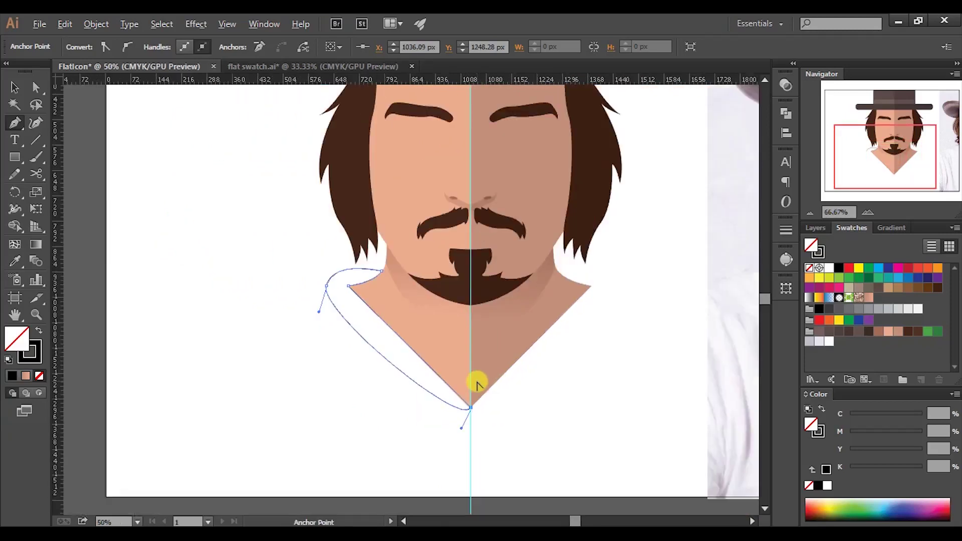
Fill the left collar shape with the light shirt colour sampled from the reference photo.
{"action": "left_click_drag", "start_coordinate": [598, 343], "coordinate": [492, 378]}
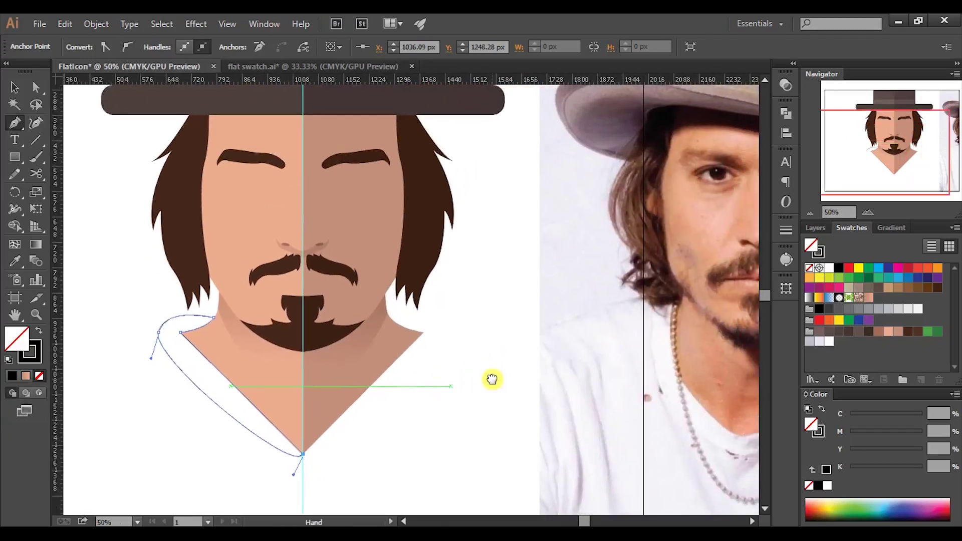
{"action": "key", "text": "i"}
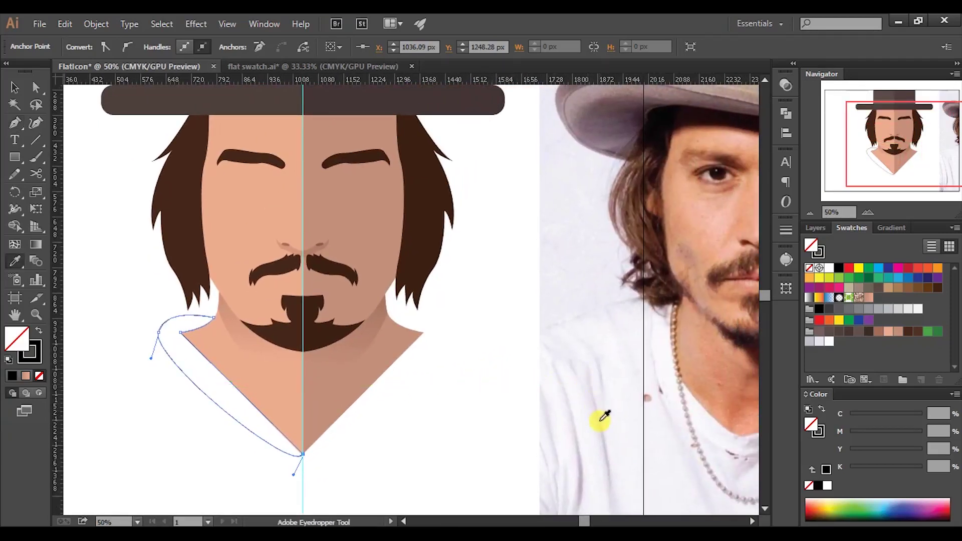
{"action": "left_click", "coordinate": [605, 417]}
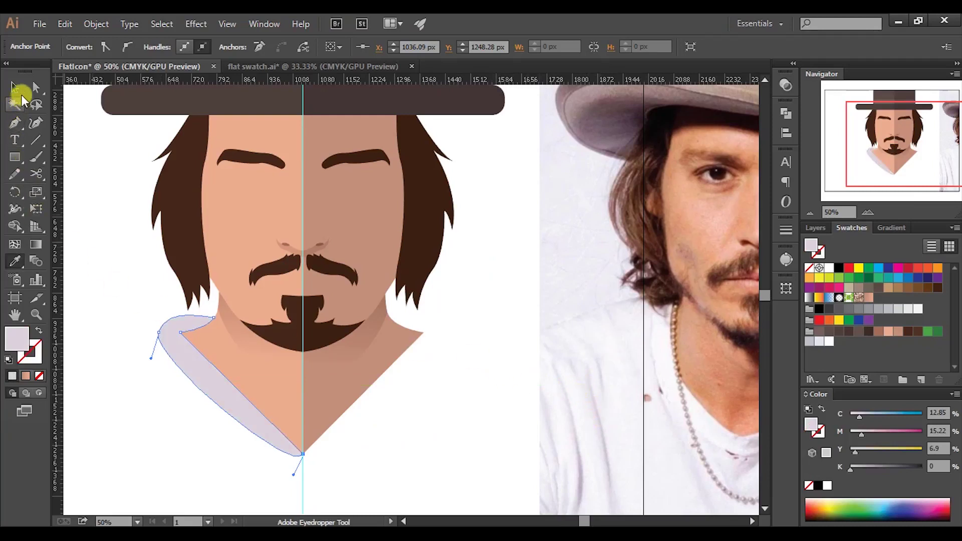
Create a mirrored copy of the left collar by reflecting it across the vertical axis.
{"action": "left_click", "coordinate": [14, 90]}
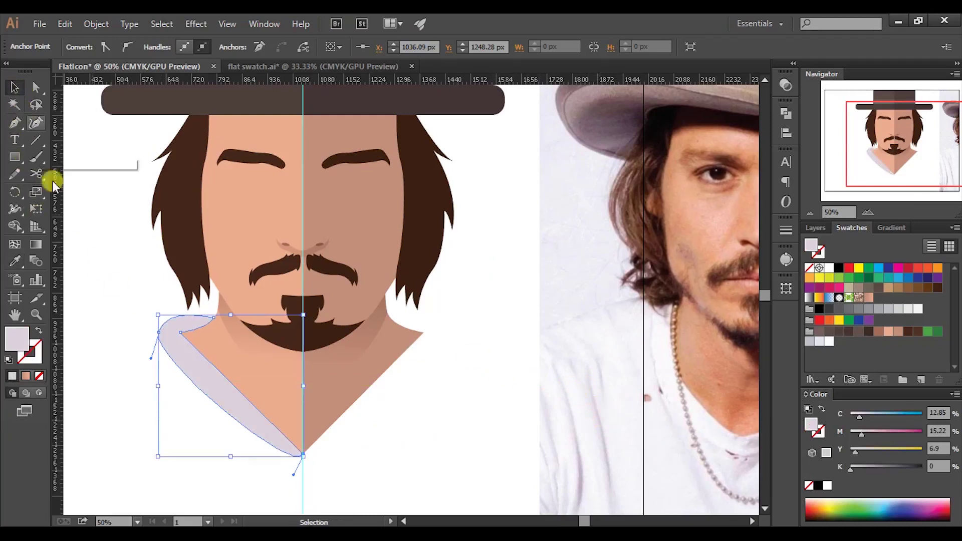
{"action": "key", "text": "ctrl+shift+a"}
{"action": "left_click", "coordinate": [194, 360]}
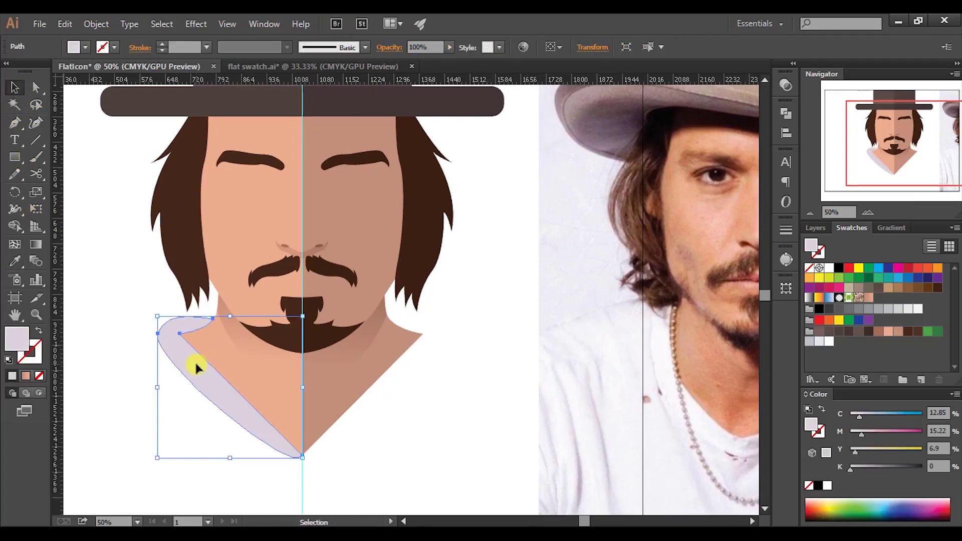
{"action": "right_click", "coordinate": [195, 361]}
{"action": "mouse_move", "coordinate": [256, 326]}
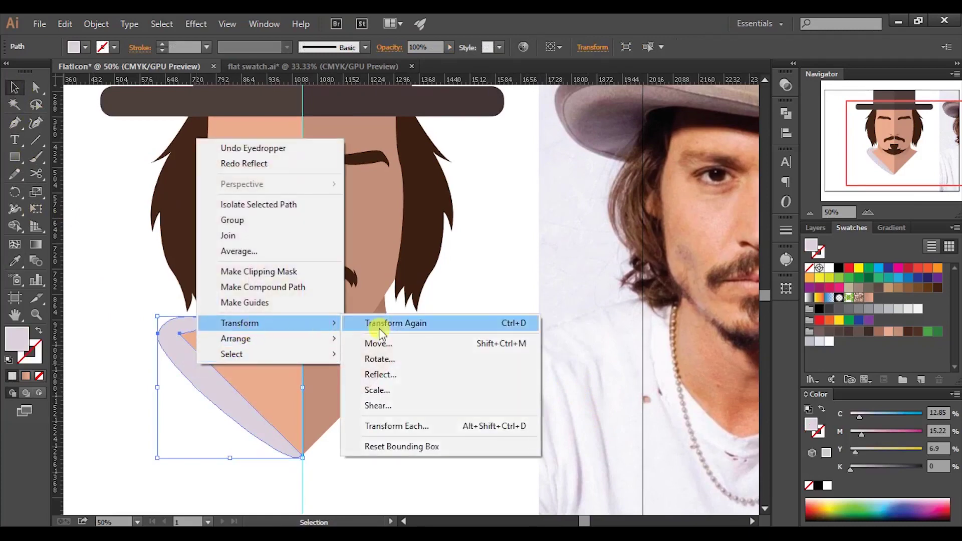
{"action": "left_click", "coordinate": [401, 377]}
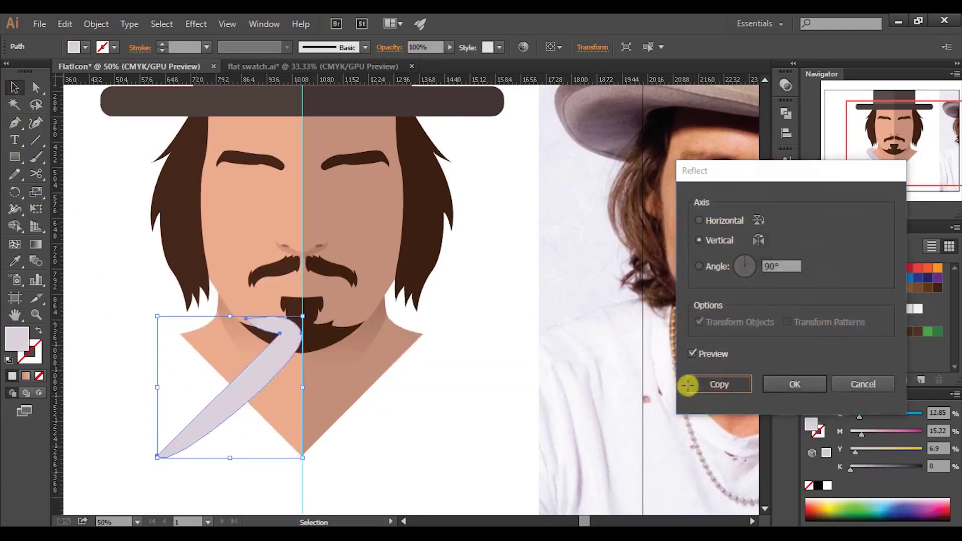
{"action": "left_click", "coordinate": [706, 384]}
Move the mirrored collar to the right side of the neck so both halves meet at the bottom tip.
{"action": "key", "text": "shift+Right"}
{"action": "key", "text": "shift+Right"}
{"action": "key", "text": "shift+Right"}
{"action": "key", "text": "shift+Right"}
{"action": "key", "text": "shift+Right"}
{"action": "key", "text": "shift+Right"}
{"action": "key", "text": "shift+Right"}
{"action": "key", "text": "shift+Right"}
{"action": "key", "text": "shift+Right"}
{"action": "key", "text": "shift+Right"}
{"action": "key", "text": "shift+Right"}
{"action": "key", "text": "shift+Right"}
{"action": "key", "text": "shift+Right"}
{"action": "key", "text": "shift+Right"}
{"action": "key", "text": "shift+Right"}
{"action": "key", "text": "shift+Right"}
{"action": "key", "text": "shift+Right"}
{"action": "key", "text": "shift+Right"}
{"action": "key", "text": "shift+Right"}
{"action": "key", "text": "shift+Right"}
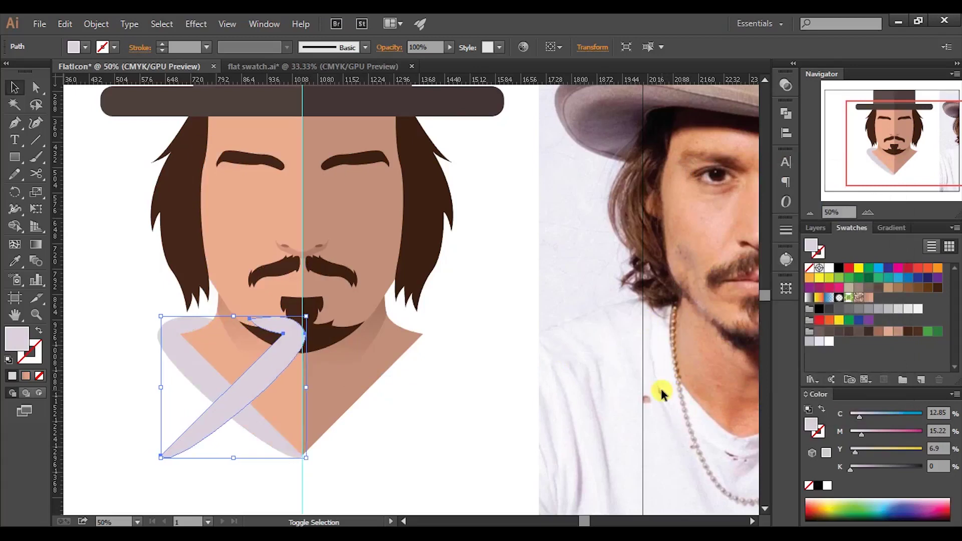
{"action": "key", "text": "shift+Right"}
{"action": "key", "text": "shift+Right"}
{"action": "key", "text": "shift+Right"}
{"action": "key", "text": "shift+Right"}
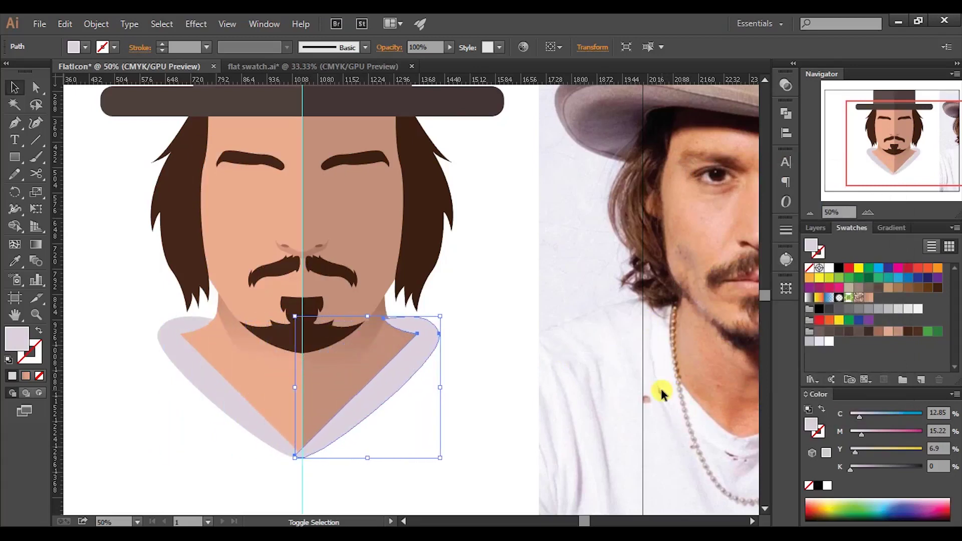
{"action": "scroll", "coordinate": [404, 337], "scroll_direction": "up", "scroll_amount": 5}
{"action": "key", "text": "Right"}
{"action": "key", "text": "Right"}
{"action": "key", "text": "Right"}
{"action": "key", "text": "Right"}
{"action": "key", "text": "Right"}
{"action": "key", "text": "Right"}
{"action": "key", "text": "Left"}
{"action": "left_click", "coordinate": [568, 202]}
{"action": "scroll", "coordinate": [567, 202], "scroll_direction": "down", "scroll_amount": 4}
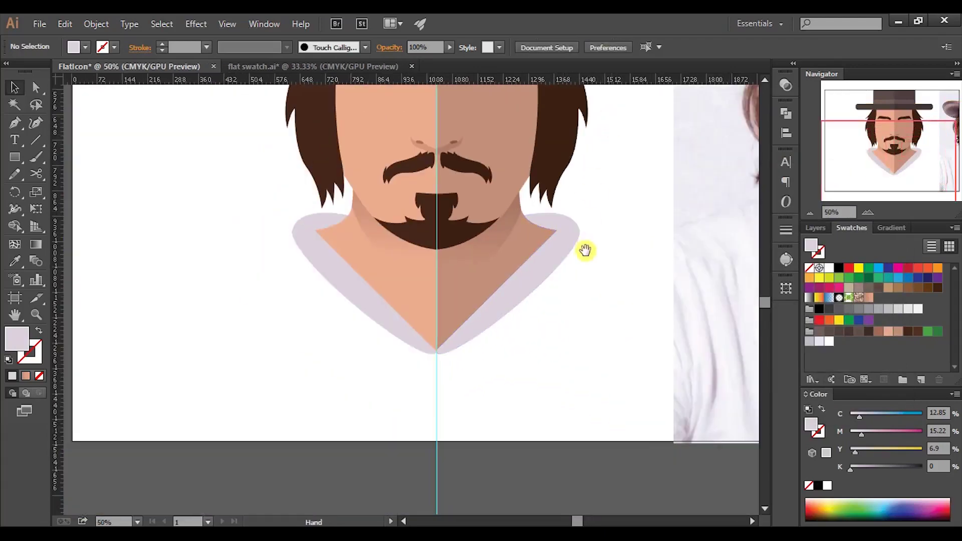
Delete the vertical centre guide running through the portrait.
{"action": "scroll", "coordinate": [584, 249], "scroll_direction": "down", "scroll_amount": 2}
{"action": "left_click_drag", "start_coordinate": [549, 227], "coordinate": [505, 225]}
{"action": "scroll", "coordinate": [475, 219], "scroll_direction": "down", "scroll_amount": 1}
{"action": "scroll", "coordinate": [365, 382], "scroll_direction": "up", "scroll_amount": 3}
{"action": "scroll", "coordinate": [477, 275], "scroll_direction": "down", "scroll_amount": 1}
{"action": "scroll", "coordinate": [539, 241], "scroll_direction": "down", "scroll_amount": 1}
{"action": "scroll", "coordinate": [539, 241], "scroll_direction": "down", "scroll_amount": 1}
{"action": "left_click", "coordinate": [382, 114]}
{"action": "key", "text": "Delete"}
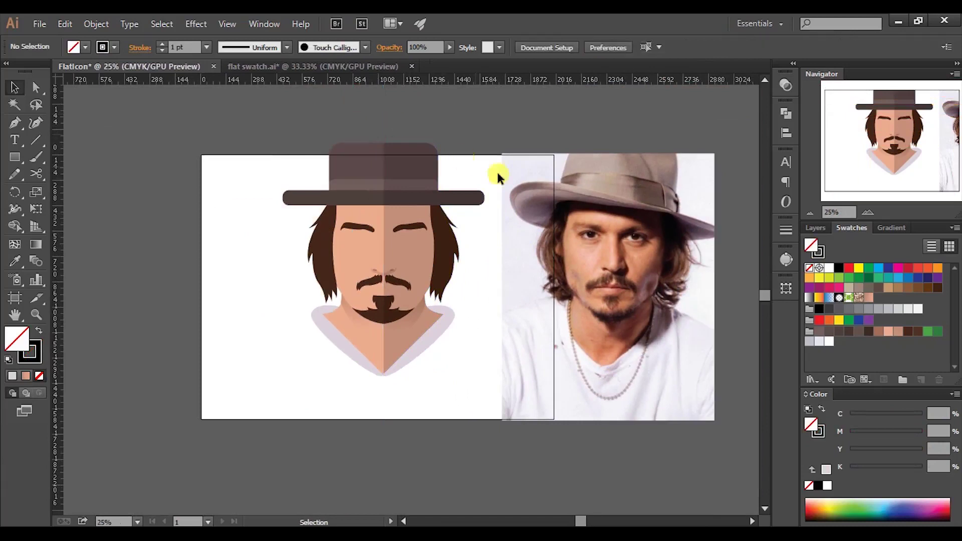
Expand the layer's contents and move the reference photo to the right, clear of the artboard.
{"action": "left_click", "coordinate": [815, 228]}
{"action": "left_click", "coordinate": [842, 247]}
{"action": "scroll", "coordinate": [829, 319], "scroll_direction": "down", "scroll_amount": 5}
{"action": "left_click_drag", "start_coordinate": [591, 268], "coordinate": [673, 264]}
Scale the whole portrait down proportionally and position it in the middle of the artboard.
{"action": "left_click_drag", "start_coordinate": [456, 133], "coordinate": [295, 391]}
{"action": "left_click_drag", "start_coordinate": [484, 379], "coordinate": [459, 347]}
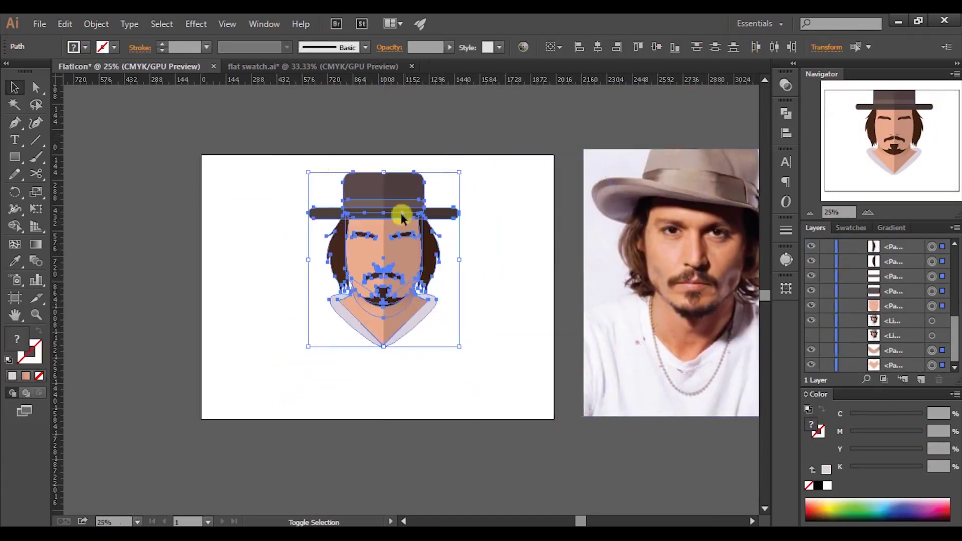
{"action": "left_click_drag", "start_coordinate": [401, 215], "coordinate": [396, 223]}
{"action": "left_click", "coordinate": [456, 281]}
{"action": "scroll", "coordinate": [375, 268], "scroll_direction": "up", "scroll_amount": 1}
{"action": "left_click_drag", "start_coordinate": [519, 128], "coordinate": [293, 321]}
{"action": "left_click_drag", "start_coordinate": [391, 171], "coordinate": [390, 185]}
{"action": "left_click", "coordinate": [512, 204]}
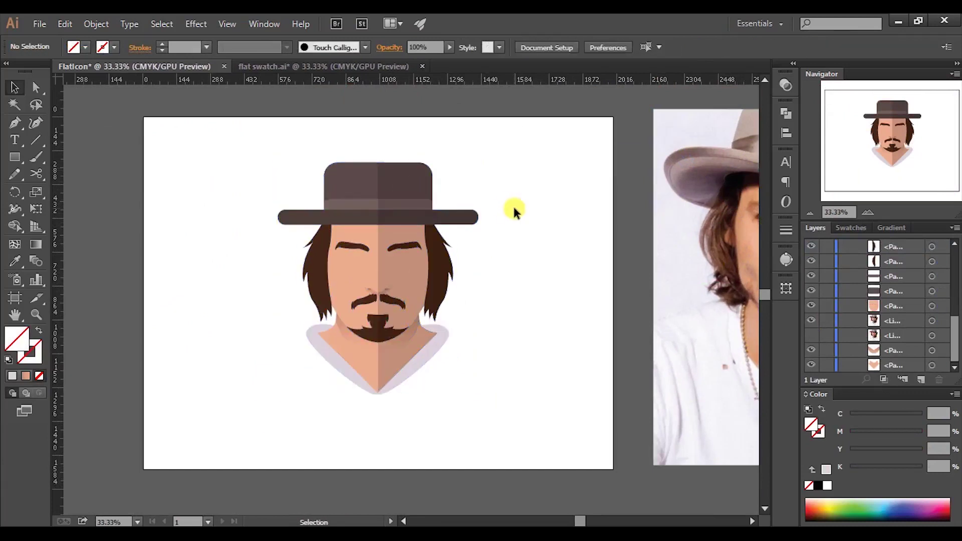
Draw a large circle centred on the face, enclosing the whole portrait, and fill it with dark green.
{"action": "left_click_drag", "start_coordinate": [13, 159], "coordinate": [50, 187]}
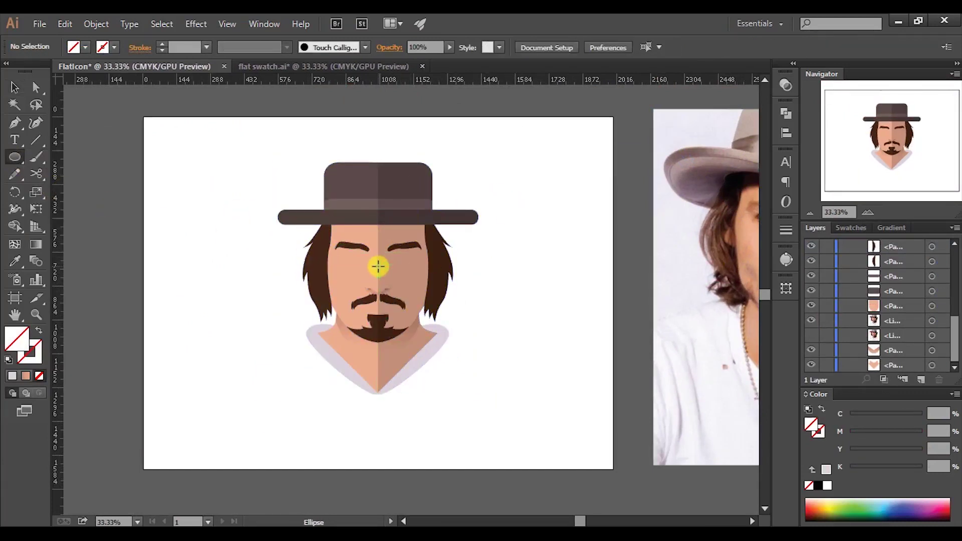
{"action": "left_click_drag", "start_coordinate": [382, 269], "coordinate": [491, 412]}
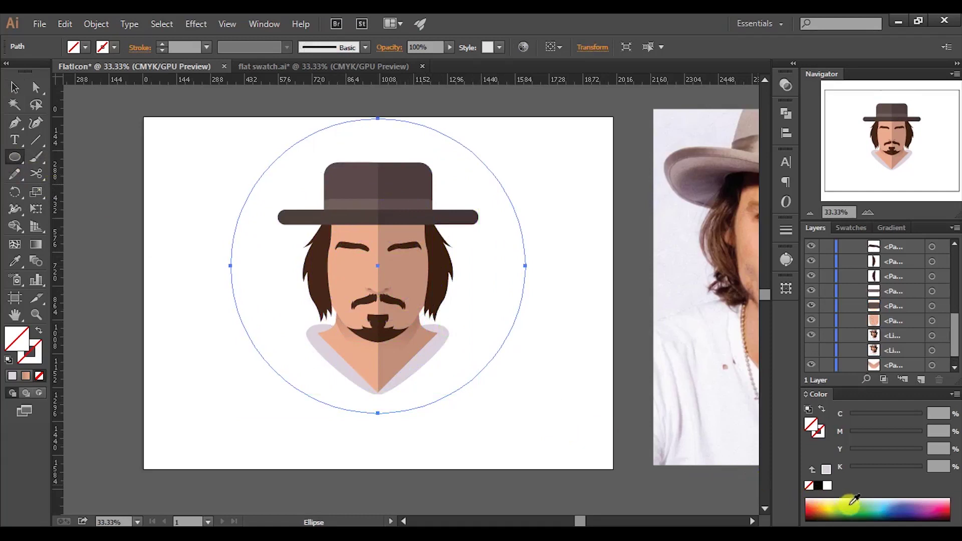
{"action": "left_click", "coordinate": [854, 501]}
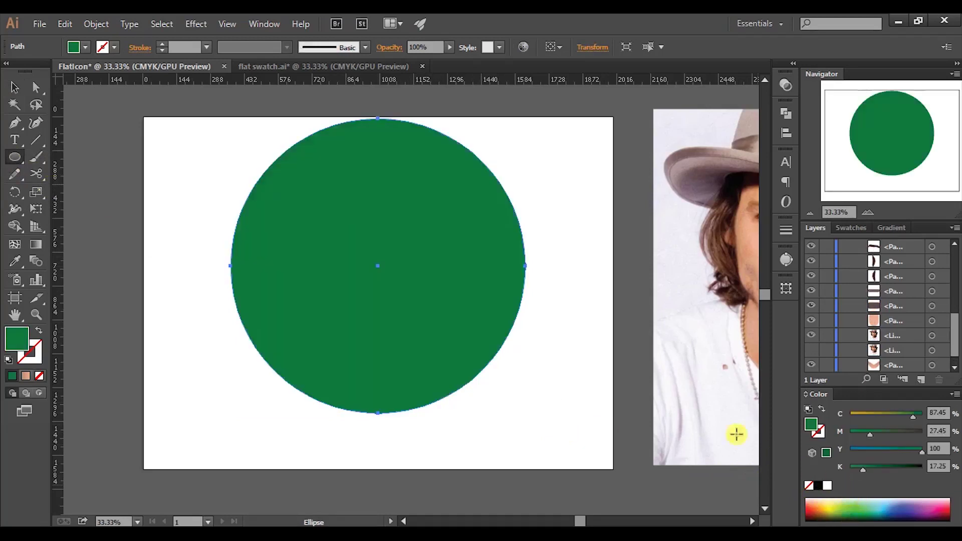
Send the green circle to the back, behind all the portrait shapes.
{"action": "left_click", "coordinate": [14, 87]}
{"action": "right_click", "coordinate": [335, 208]}
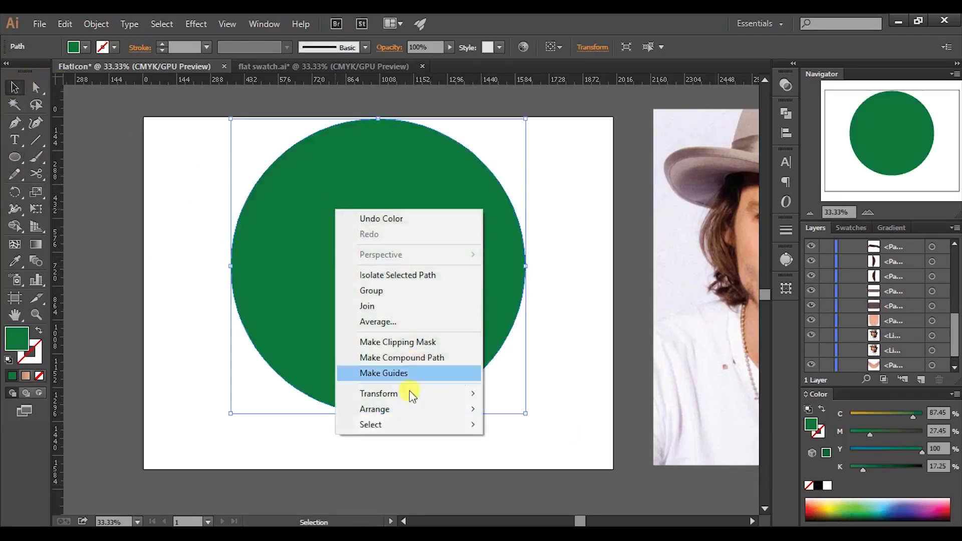
{"action": "mouse_move", "coordinate": [446, 413]}
{"action": "left_click", "coordinate": [543, 455]}
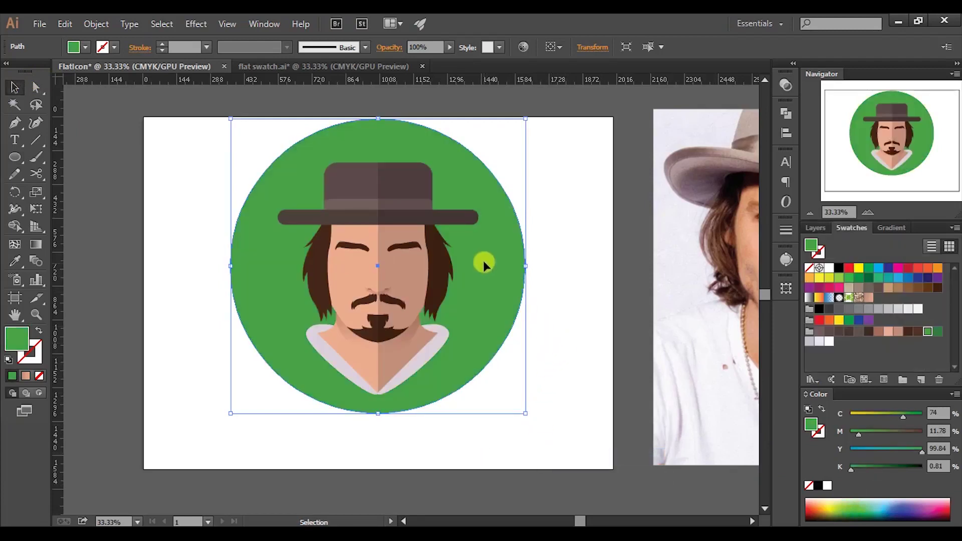
Move the circle left, clear of the portrait, with a lighter green swatch fill, and group all the portrait's shapes.
{"action": "left_click_drag", "start_coordinate": [485, 260], "coordinate": [205, 262]}
{"action": "left_click_drag", "start_coordinate": [524, 124], "coordinate": [271, 405]}
{"action": "key", "text": "ctrl+g"}
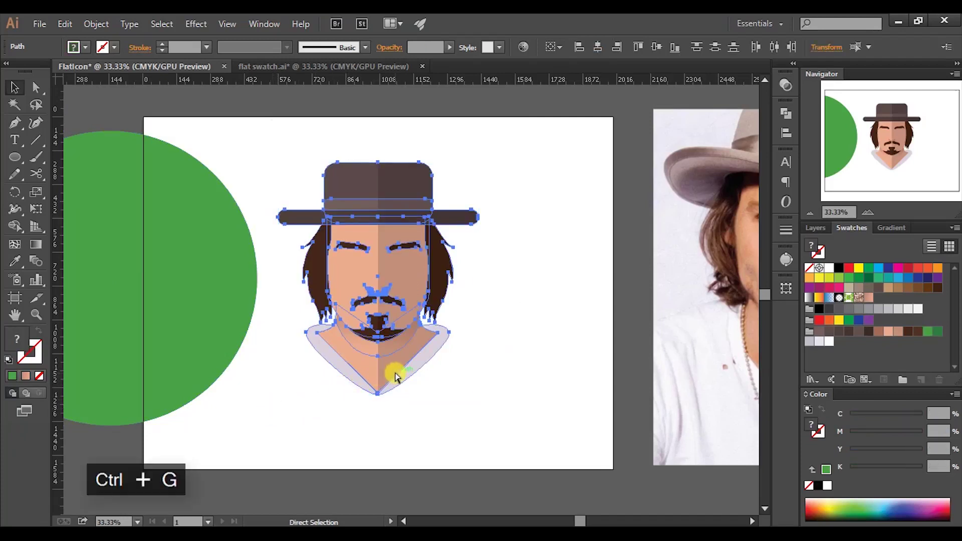
Align the circle and portrait on their horizontal and vertical centres, and move both to the middle of the artboard.
{"action": "left_click", "coordinate": [200, 285]}
{"action": "left_click", "coordinate": [359, 205], "text": "shift"}
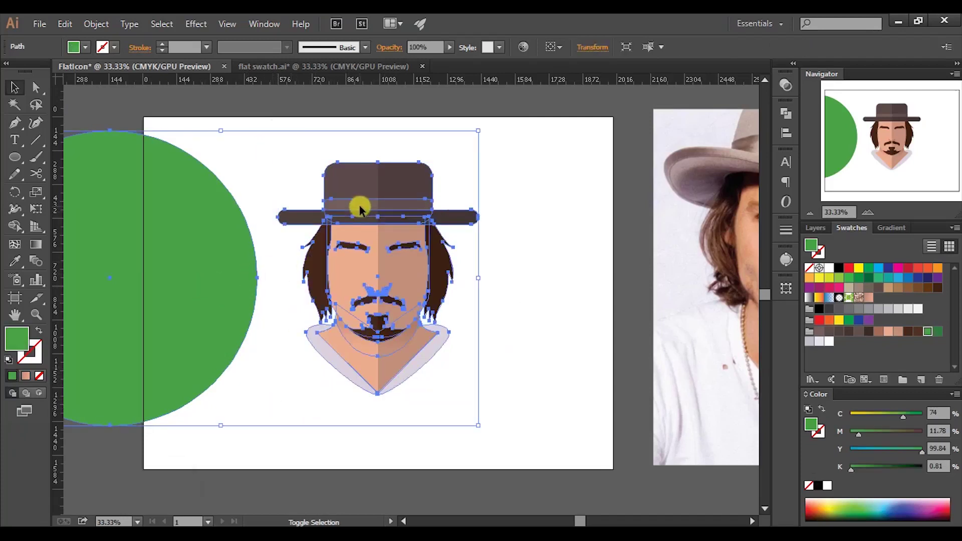
{"action": "left_click", "coordinate": [597, 48]}
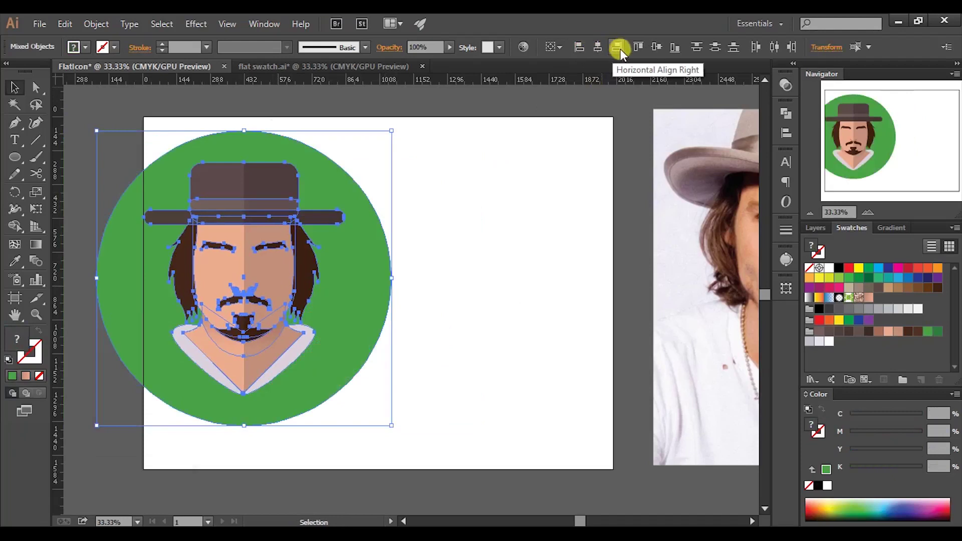
{"action": "left_click", "coordinate": [653, 46]}
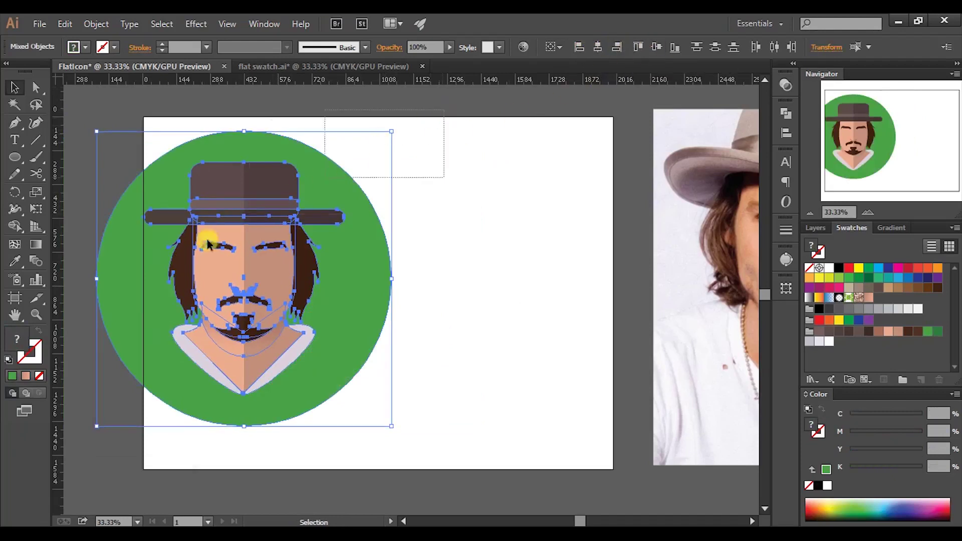
{"action": "left_click_drag", "start_coordinate": [341, 271], "coordinate": [478, 271]}
{"action": "left_click", "coordinate": [573, 257]}
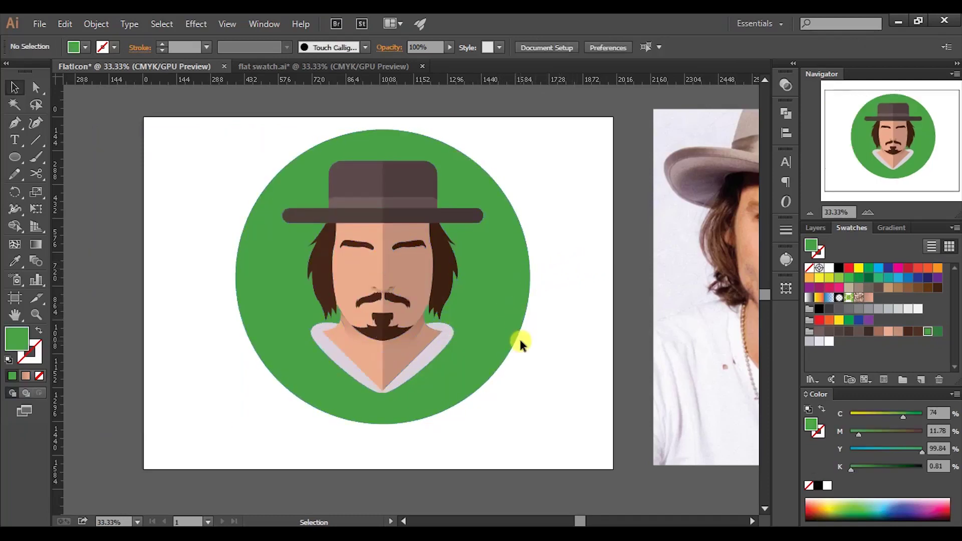
Draw a rectangle about 911 by 800 px up and right from the collar's bottom tip, filled with the C=81 M=28 Y=100 K=15 swatch.
{"action": "left_click_drag", "start_coordinate": [14, 161], "coordinate": [57, 157]}
{"action": "scroll", "coordinate": [383, 391], "scroll_direction": "up", "scroll_amount": 5}
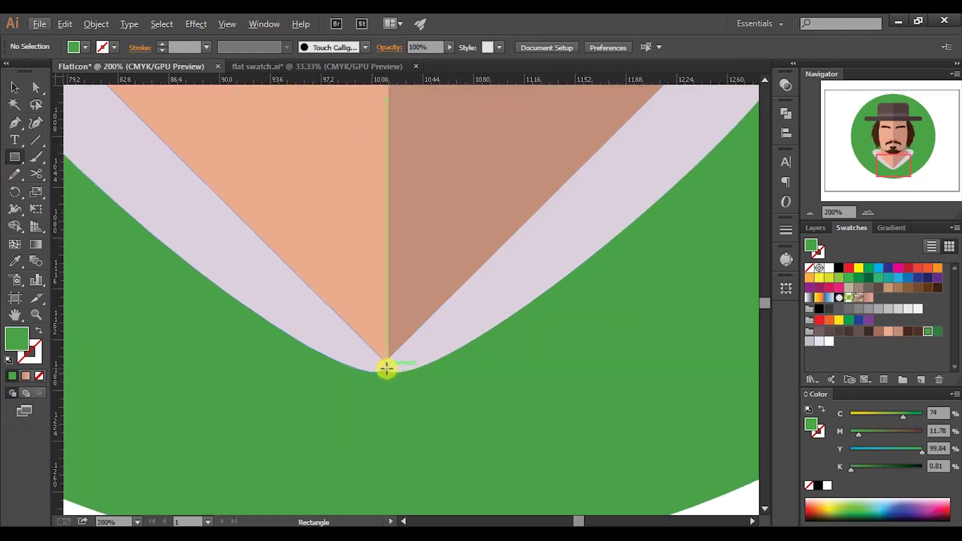
{"action": "scroll", "coordinate": [386, 369], "scroll_direction": "down", "scroll_amount": 4}
{"action": "left_click_drag", "start_coordinate": [386, 365], "coordinate": [707, 189]}
{"action": "scroll", "coordinate": [511, 202], "scroll_direction": "up", "scroll_amount": 3}
{"action": "scroll", "coordinate": [592, 187], "scroll_direction": "down", "scroll_amount": 2}
{"action": "scroll", "coordinate": [633, 206], "scroll_direction": "down", "scroll_amount": 1}
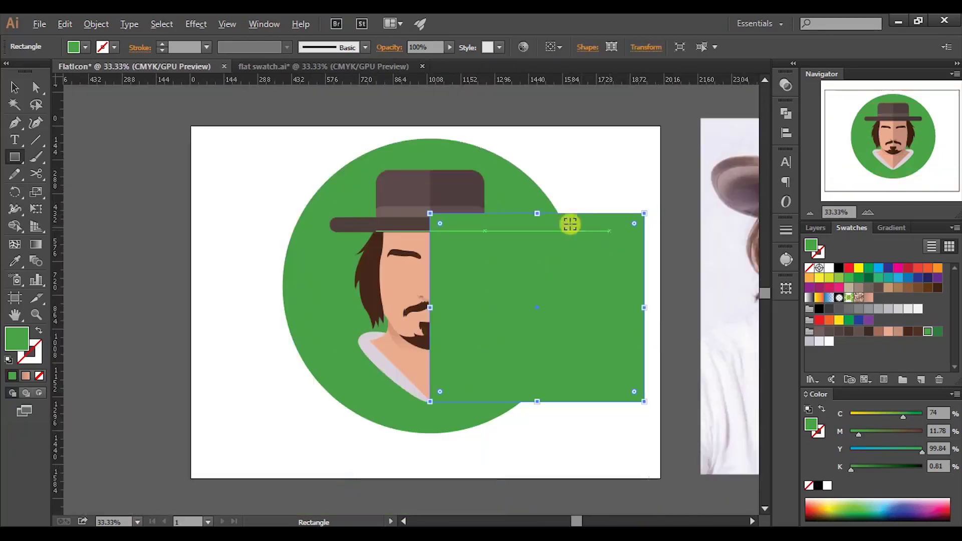
{"action": "left_click", "coordinate": [938, 331]}
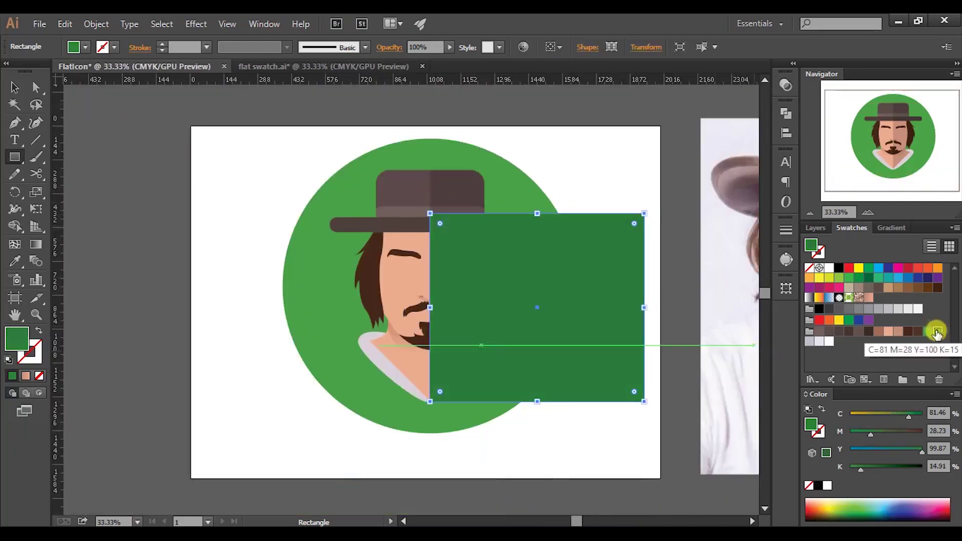
Widen the dark green rectangle to about 1078 px and tilt it slightly clockwise.
{"action": "left_click", "coordinate": [14, 87]}
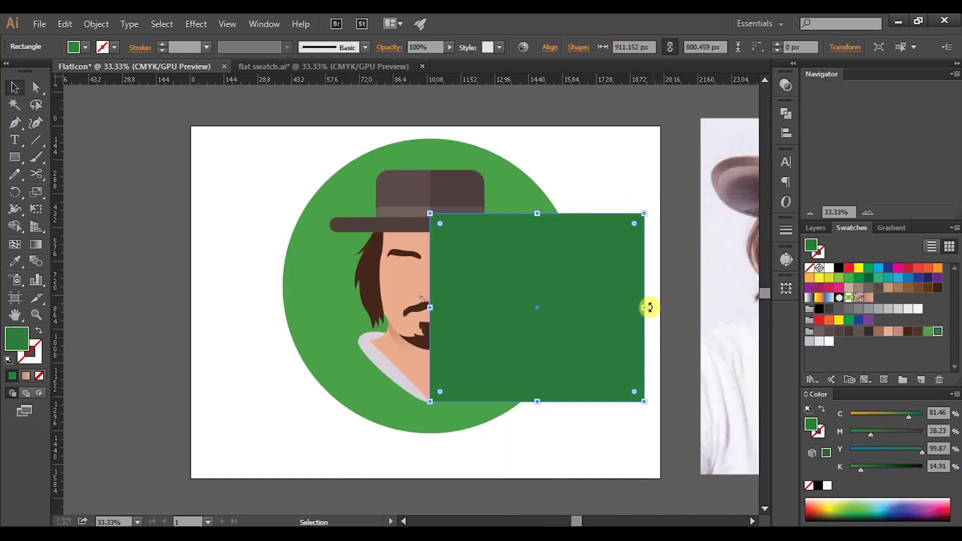
{"action": "left_click_drag", "start_coordinate": [646, 308], "coordinate": [685, 308]}
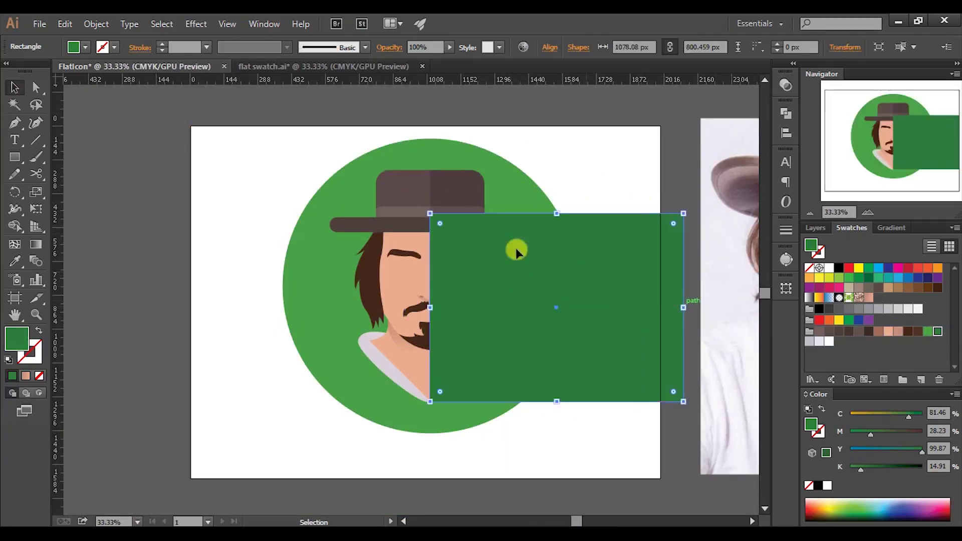
{"action": "left_click_drag", "start_coordinate": [690, 206], "coordinate": [702, 242]}
{"action": "mouse_move", "coordinate": [488, 255]}
{"action": "left_mouse_down"}
{"action": "mouse_move", "coordinate": [504, 278]}
{"action": "mouse_move", "coordinate": [494, 283]}
{"action": "mouse_move", "coordinate": [496, 271]}
{"action": "left_mouse_up"}
{"action": "left_click_drag", "start_coordinate": [466, 219], "coordinate": [475, 174]}
Fit the tilted rectangle between the hat crown's right side and the collar's bottom tip, resizing it to about 1043 by 950 px.
{"action": "scroll", "coordinate": [477, 159], "scroll_direction": "up", "scroll_amount": 6}
{"action": "left_click_drag", "start_coordinate": [471, 268], "coordinate": [480, 307]}
{"action": "left_click_drag", "start_coordinate": [480, 307], "coordinate": [632, 236]}
{"action": "scroll", "coordinate": [526, 334], "scroll_direction": "down", "scroll_amount": 6}
{"action": "left_click_drag", "start_coordinate": [637, 233], "coordinate": [638, 240]}
{"action": "left_click_drag", "start_coordinate": [563, 247], "coordinate": [557, 251]}
{"action": "scroll", "coordinate": [343, 430], "scroll_direction": "up", "scroll_amount": 5}
{"action": "left_click_drag", "start_coordinate": [299, 307], "coordinate": [285, 327]}
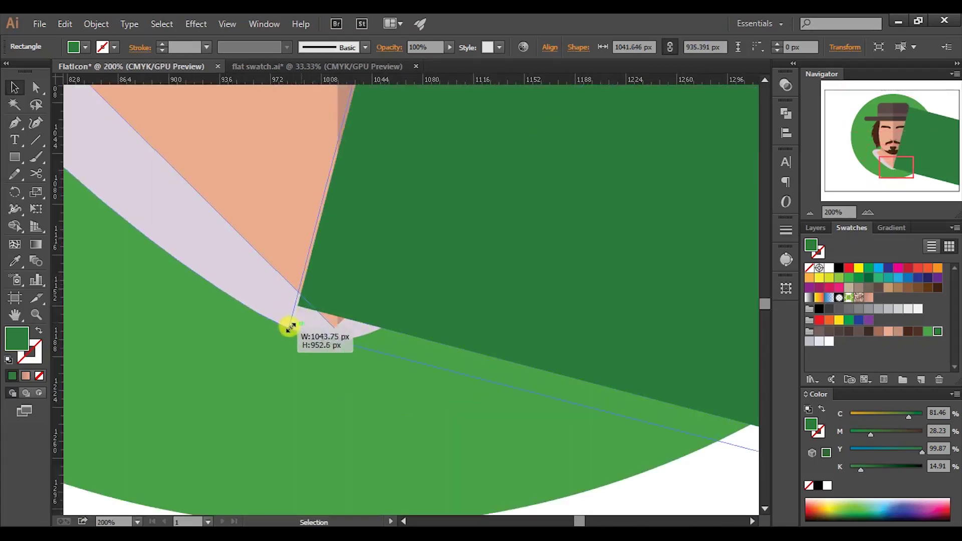
{"action": "scroll", "coordinate": [286, 326], "scroll_direction": "down", "scroll_amount": 6}
{"action": "scroll", "coordinate": [458, 194], "scroll_direction": "up", "scroll_amount": 6}
{"action": "scroll", "coordinate": [424, 165], "scroll_direction": "down", "scroll_amount": 6}
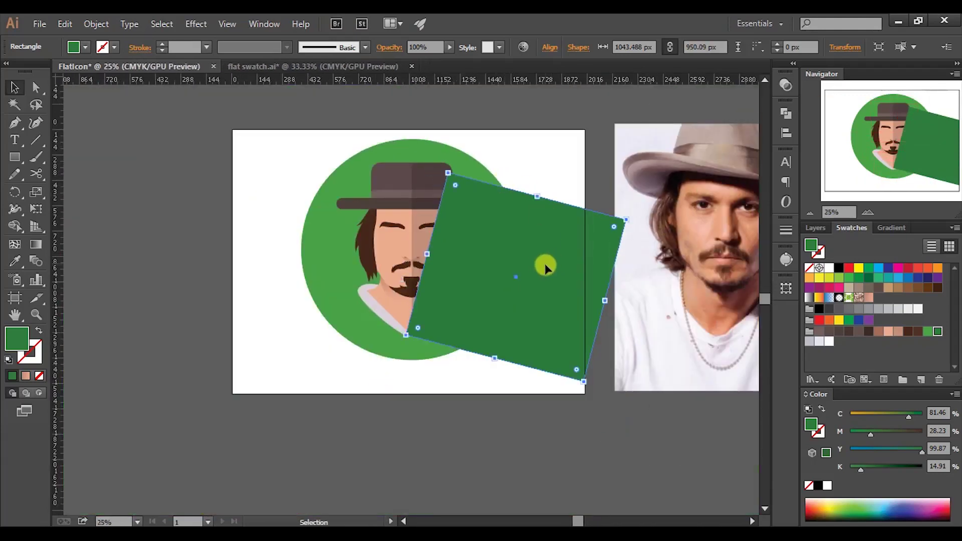
Send the circle and the tilted shadow rectangle together to the back, behind the portrait.
{"action": "left_click", "coordinate": [374, 156], "text": "shift"}
{"action": "right_click", "coordinate": [565, 235]}
{"action": "mouse_move", "coordinate": [631, 418]}
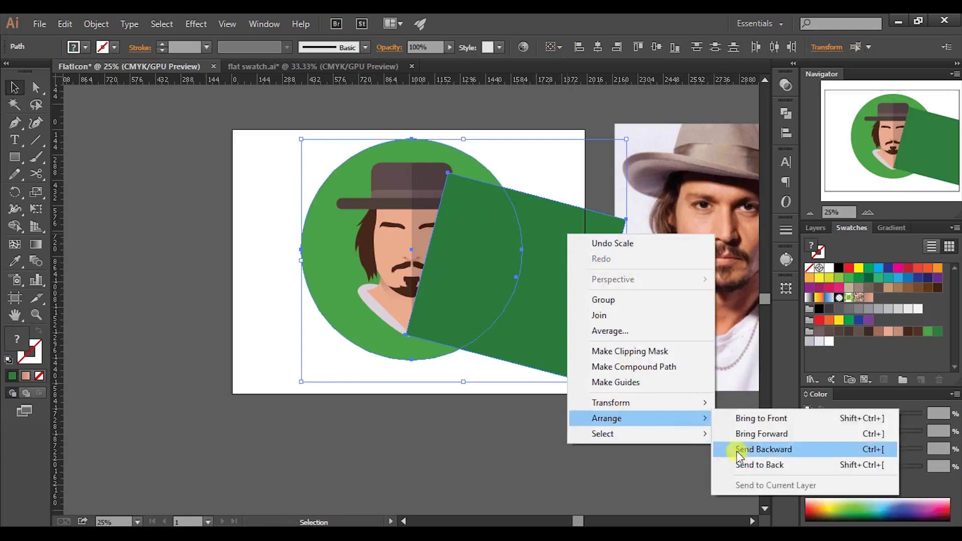
{"action": "left_click", "coordinate": [734, 463]}
{"action": "left_click", "coordinate": [509, 414]}
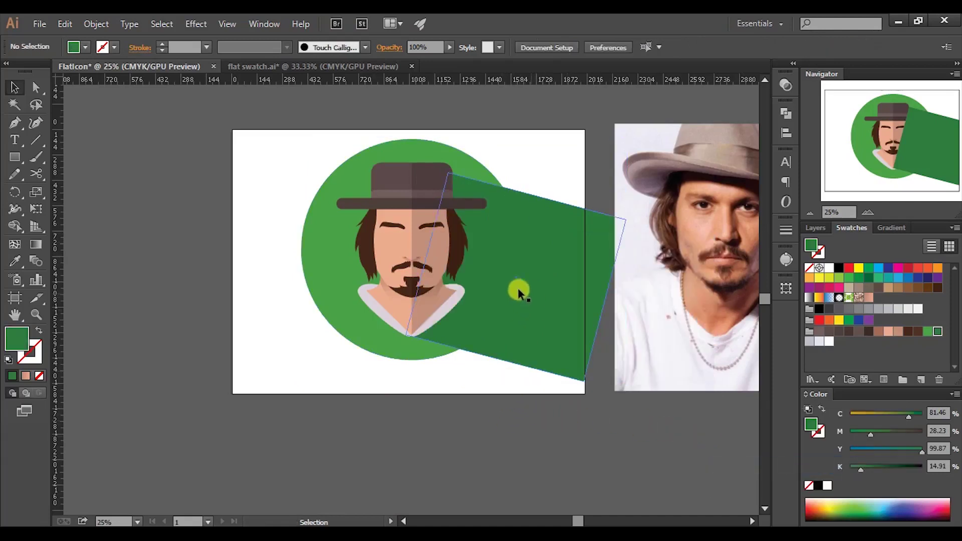
Remove the part of the shadow rectangle lying outside the circle with the Shape Builder tool.
{"action": "left_click", "coordinate": [325, 205]}
{"action": "left_click", "coordinate": [572, 246], "text": "shift"}
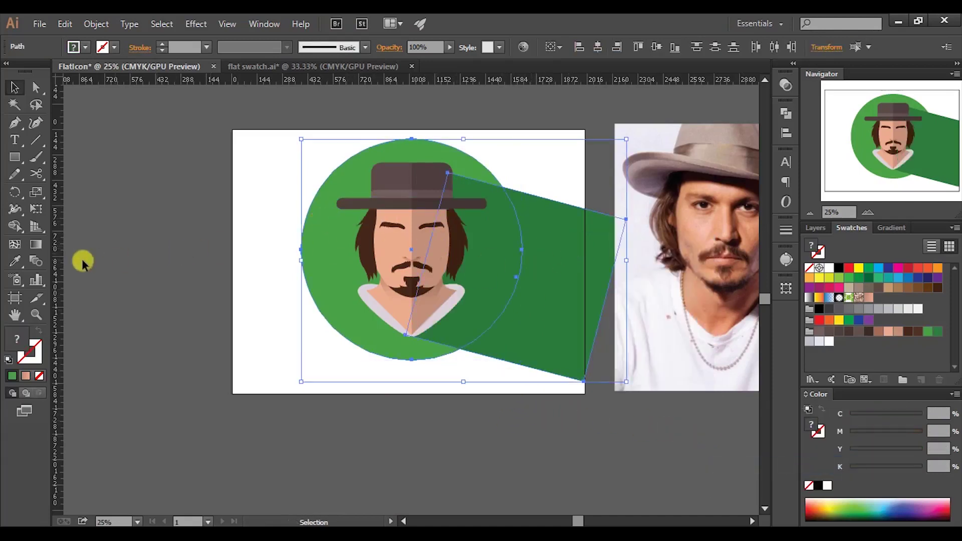
{"action": "left_click", "coordinate": [11, 229]}
{"action": "left_click", "coordinate": [550, 262], "text": "alt"}
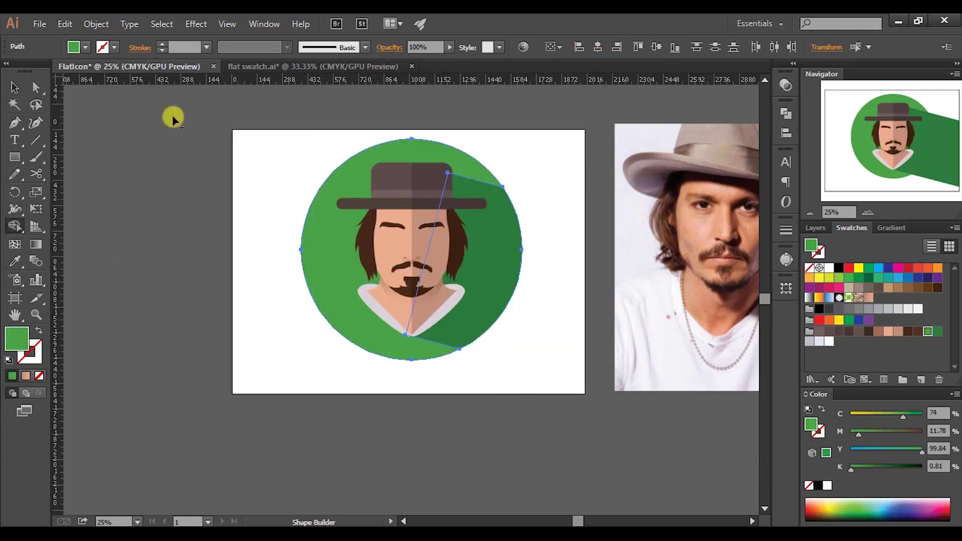
{"action": "left_click", "coordinate": [12, 92]}
{"action": "left_click", "coordinate": [196, 209]}
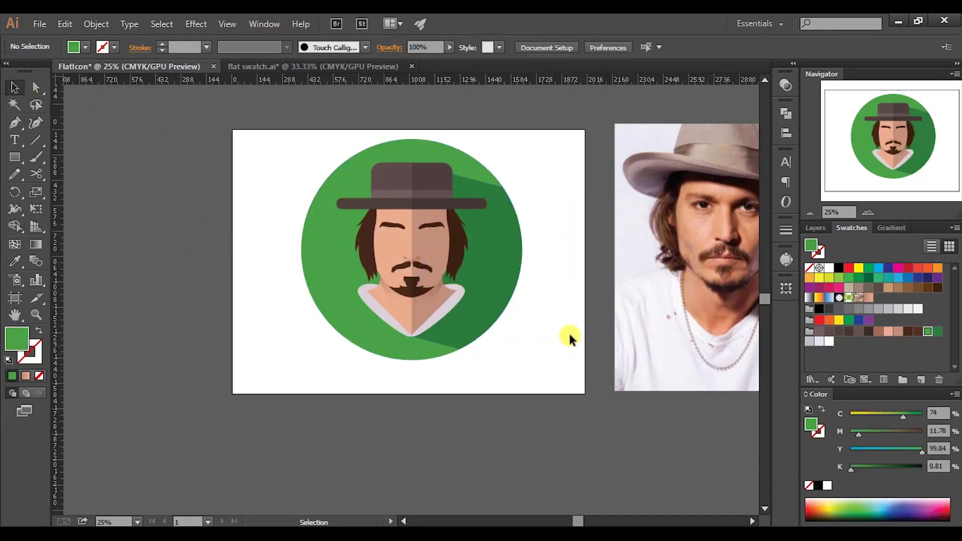
Examine the finished icon up close, checking the portrait, the circle background and the long shadow's edges.
{"action": "scroll", "coordinate": [535, 306], "scroll_direction": "up", "scroll_amount": 1}
{"action": "left_click_drag", "start_coordinate": [551, 119], "coordinate": [597, 165]}
{"action": "left_click_drag", "start_coordinate": [596, 110], "coordinate": [262, 464]}
{"action": "left_click_drag", "start_coordinate": [456, 158], "coordinate": [456, 165]}
{"action": "key", "text": "ctrl+shift+a"}
{"action": "scroll", "coordinate": [450, 301], "scroll_direction": "up", "scroll_amount": 1}
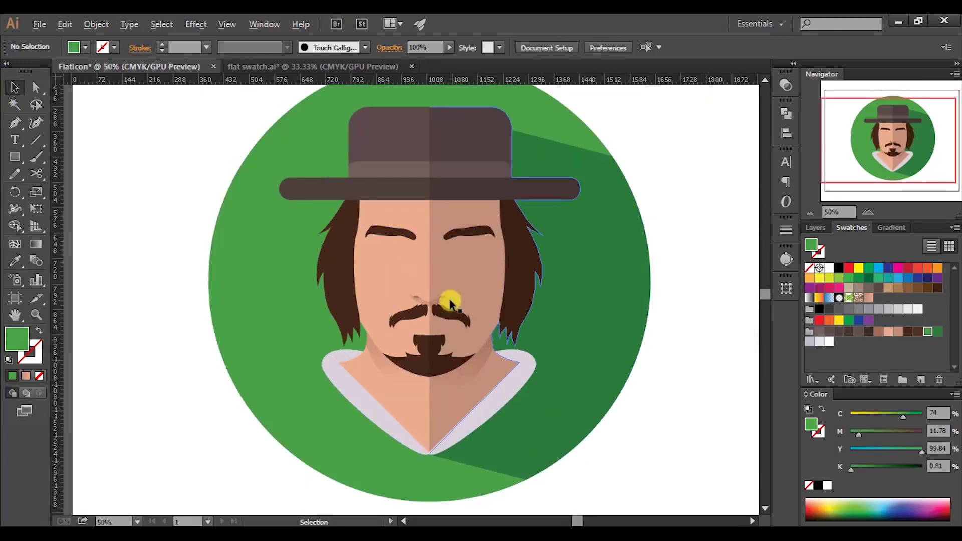
{"action": "scroll", "coordinate": [604, 150], "scroll_direction": "up", "scroll_amount": 1}
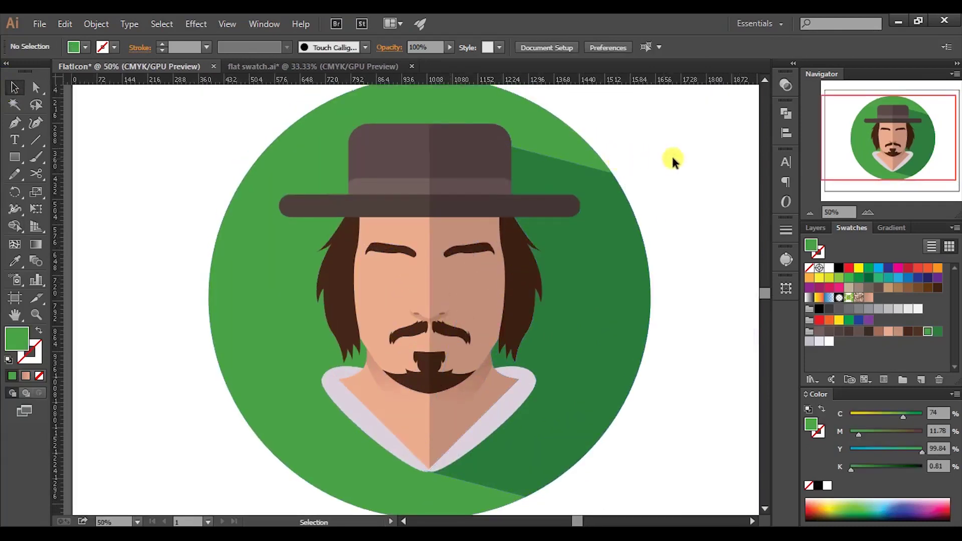
{"action": "scroll", "coordinate": [672, 169], "scroll_direction": "down", "scroll_amount": 1}
{"action": "scroll", "coordinate": [681, 158], "scroll_direction": "up", "scroll_amount": 1}
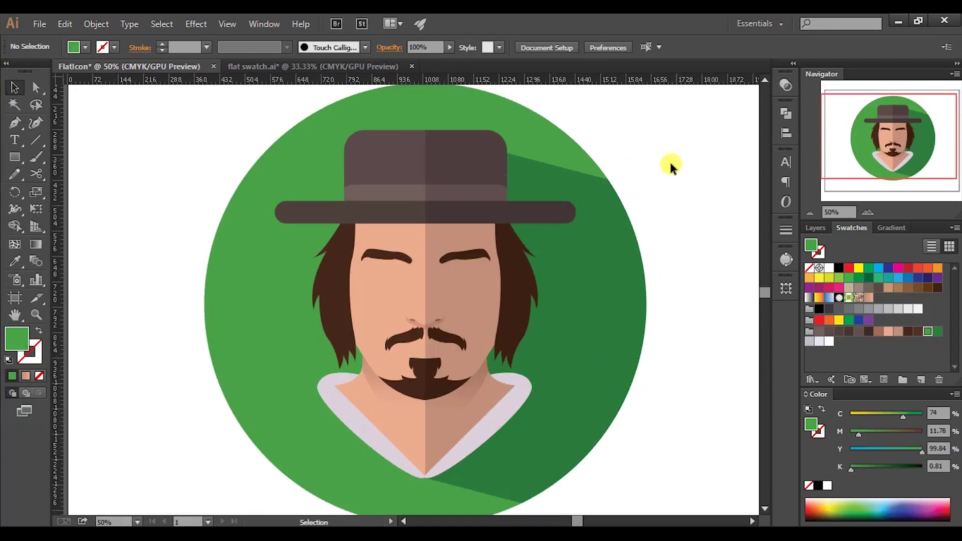
{"action": "mouse_move", "coordinate": [650, 191]}
{"action": "left_mouse_down"}
{"action": "mouse_move", "coordinate": [642, 170]}
{"action": "mouse_move", "coordinate": [639, 180]}
{"action": "left_mouse_up"}
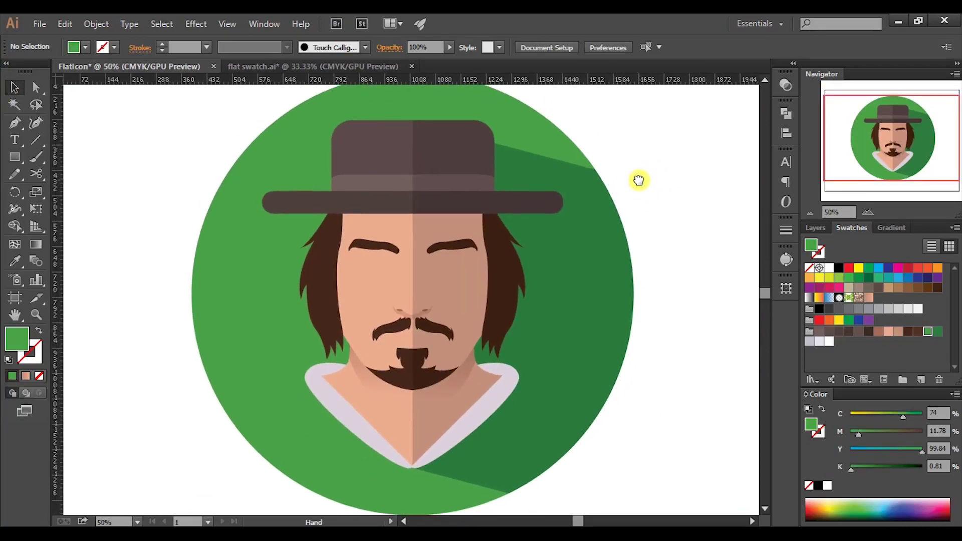